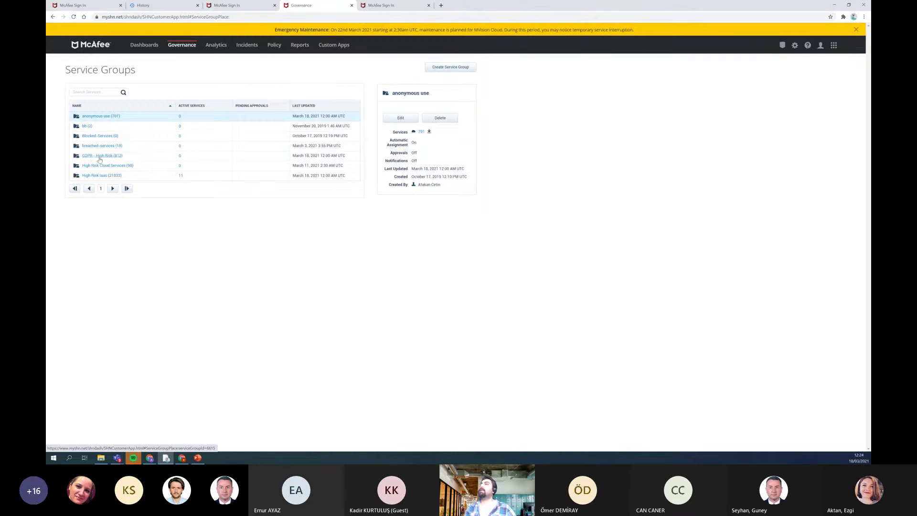
Step: Open the GDPR - High Risk service group and review its automatic assignment rules, services and approval workflow
click(100, 159)
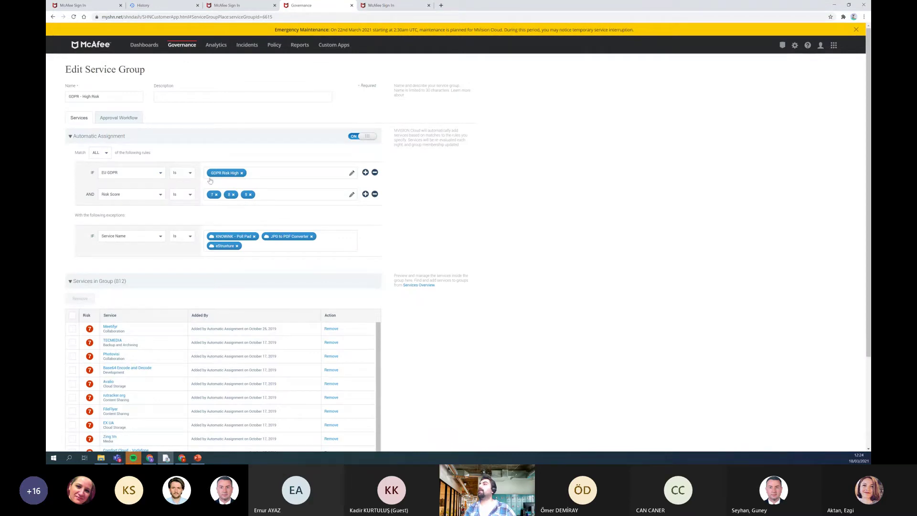
scroll(49, 292, down, 2)
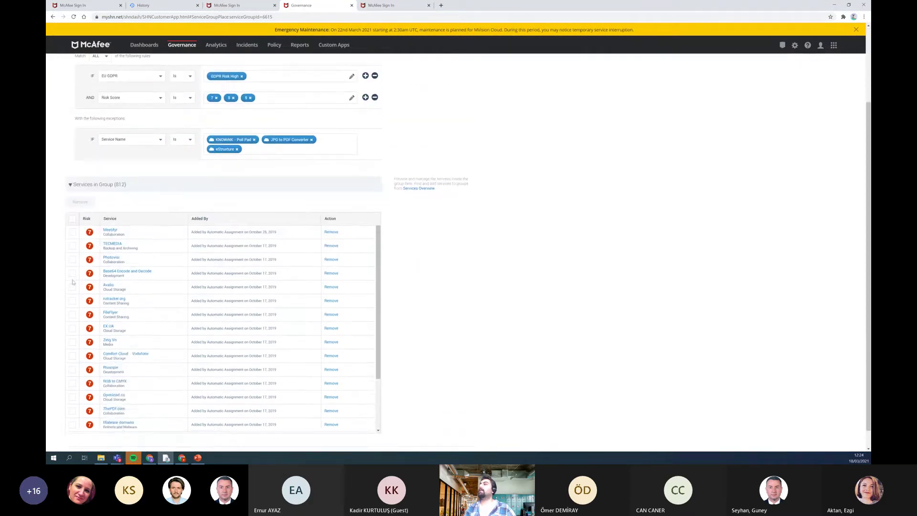
scroll(46, 260, up, 2)
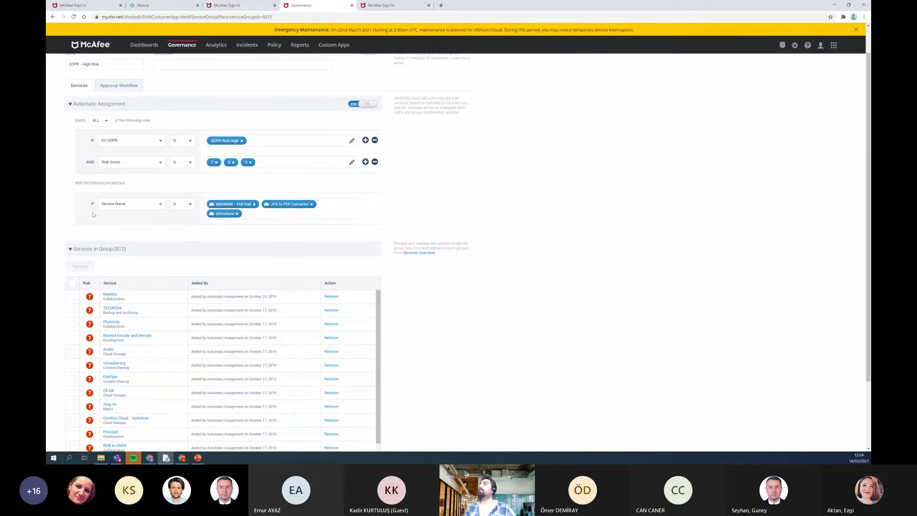
click(124, 85)
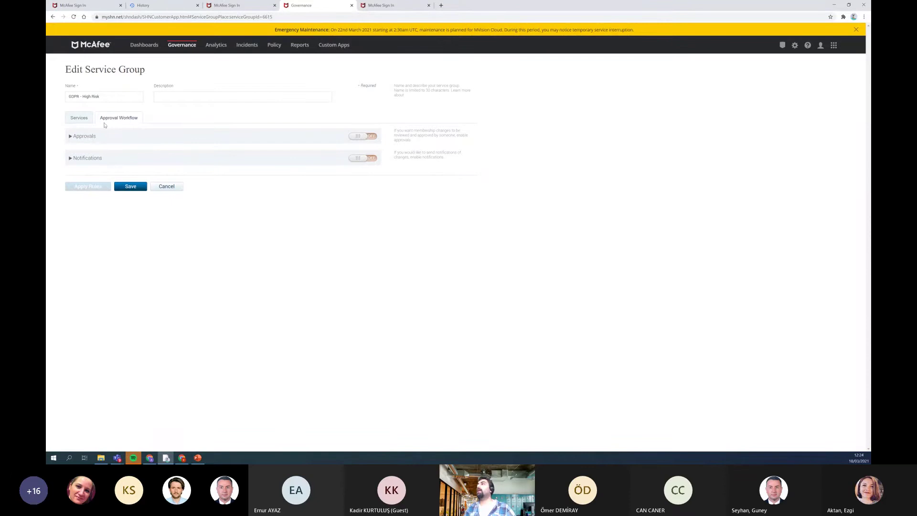
Step: Open the Web Policy and review the Application Blocking and Tenant Restriction rules under Application Control
click(274, 45)
mouse_move(284, 63)
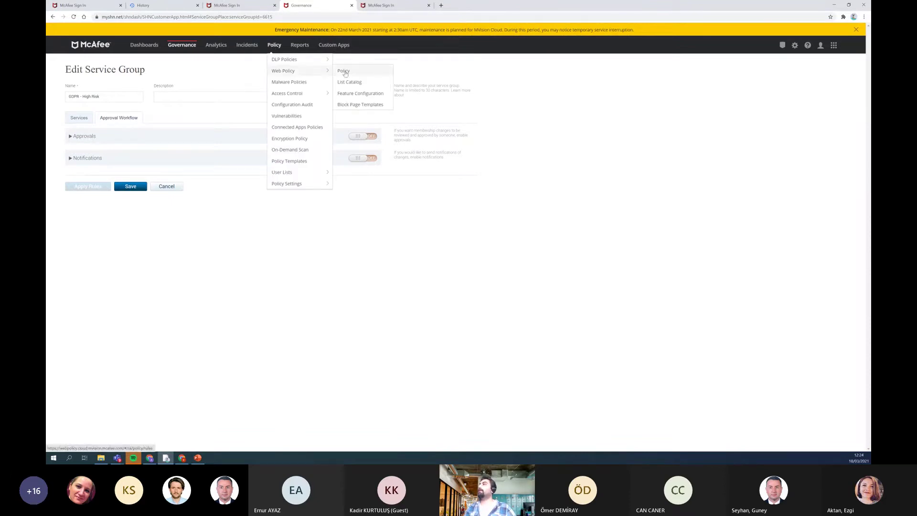
click(345, 72)
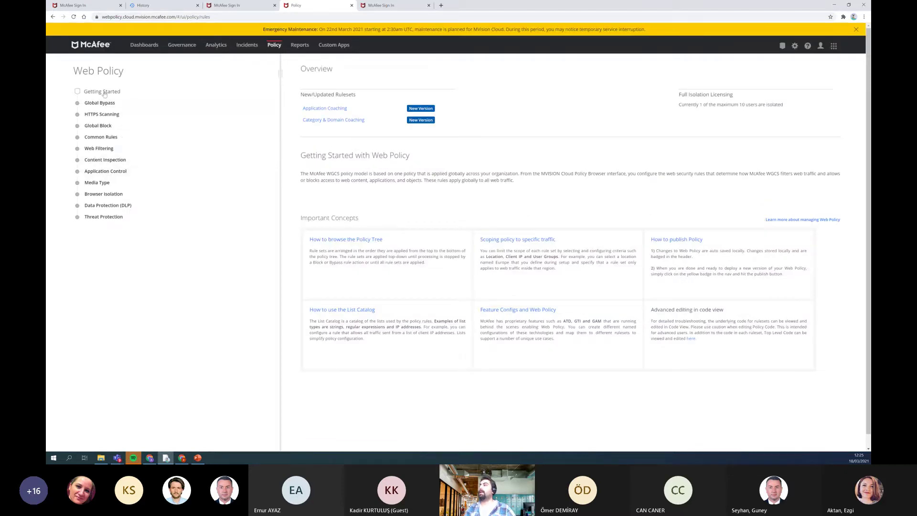
click(109, 175)
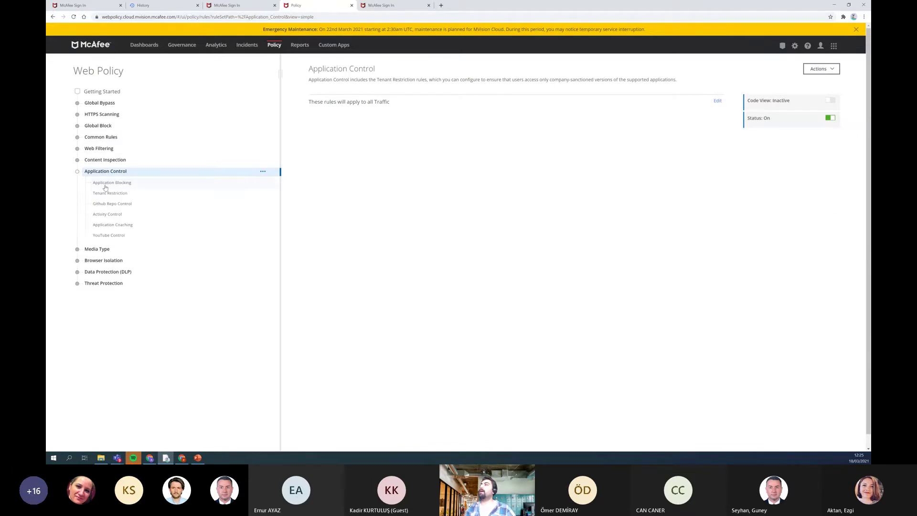
click(106, 185)
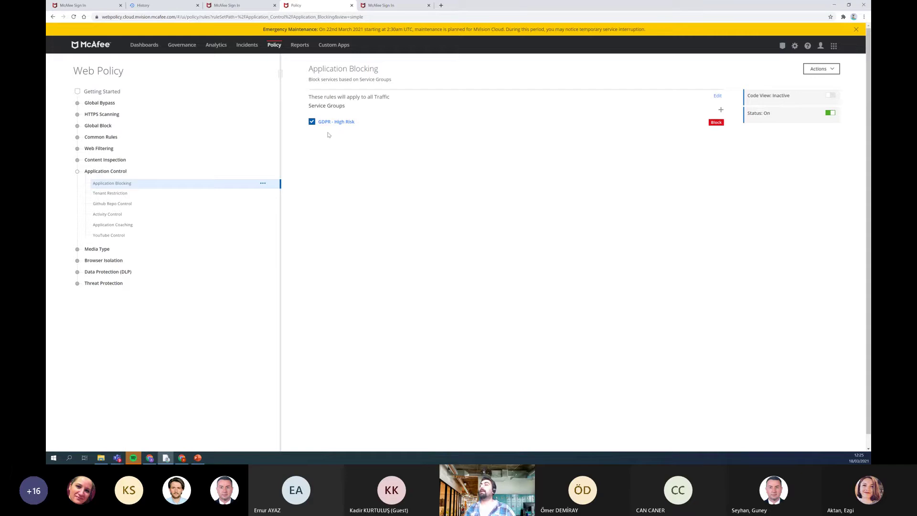
click(117, 195)
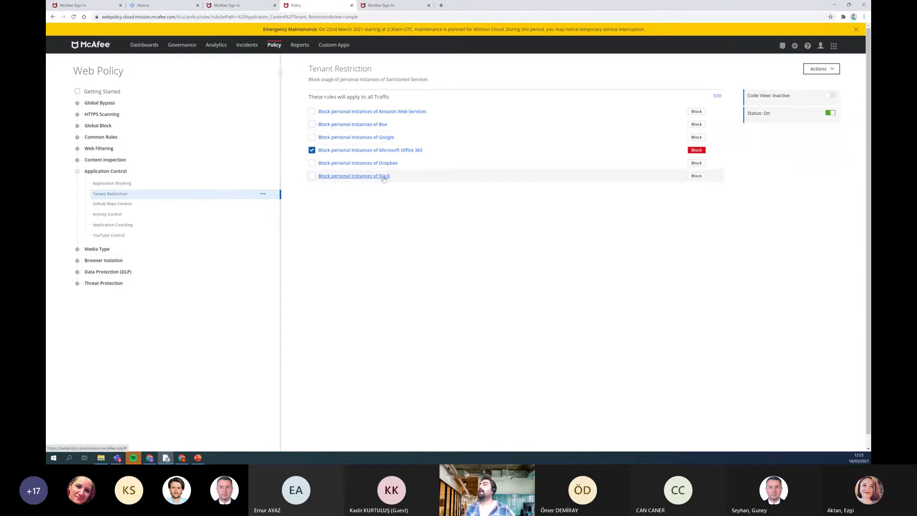
Step: Add GitHub to the Activity Control service catalog and view its available activities without selecting any
click(101, 215)
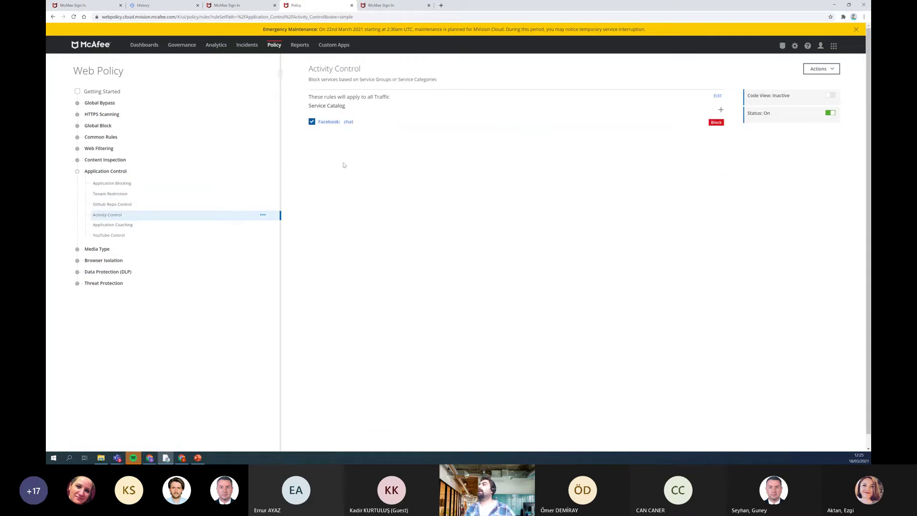
click(721, 109)
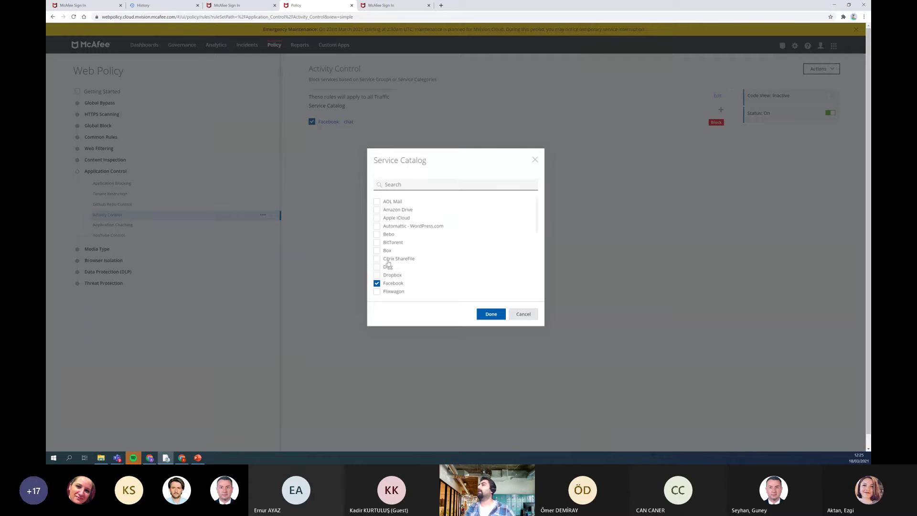
scroll(391, 265, down, 1)
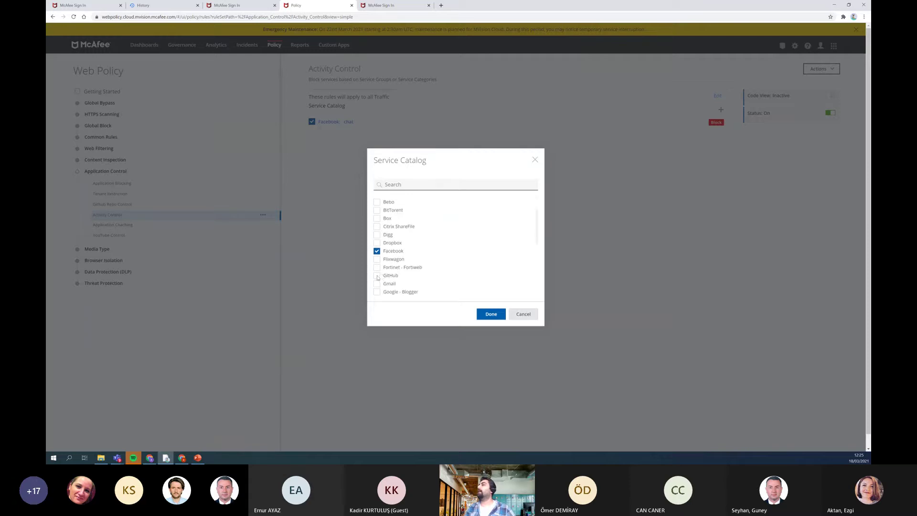
click(377, 275)
click(491, 314)
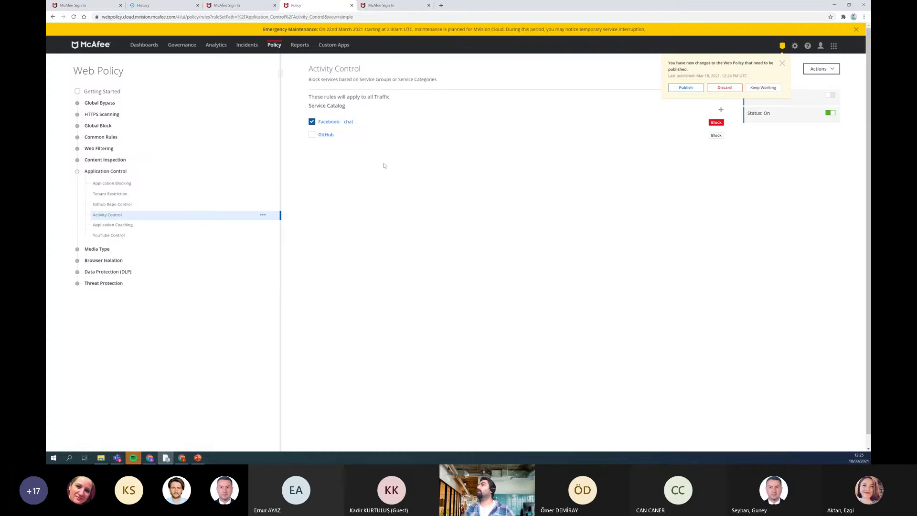
click(326, 135)
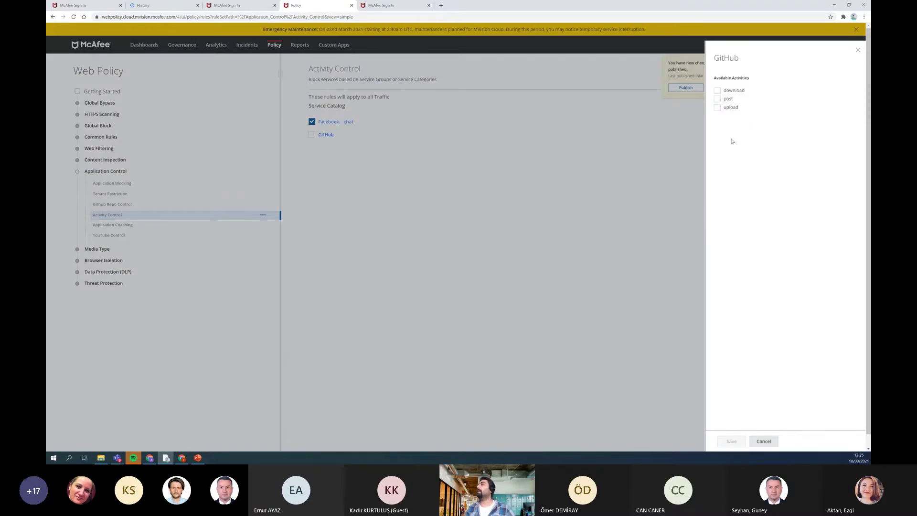
click(858, 50)
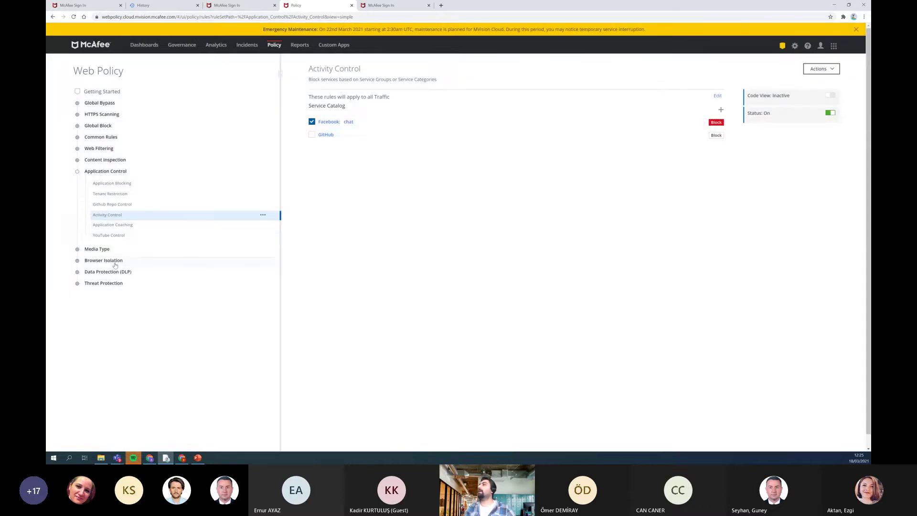
Step: Review the Risky Web and Full Isolation rules under Browser Isolation, including clipboard, upload and download controls
click(112, 262)
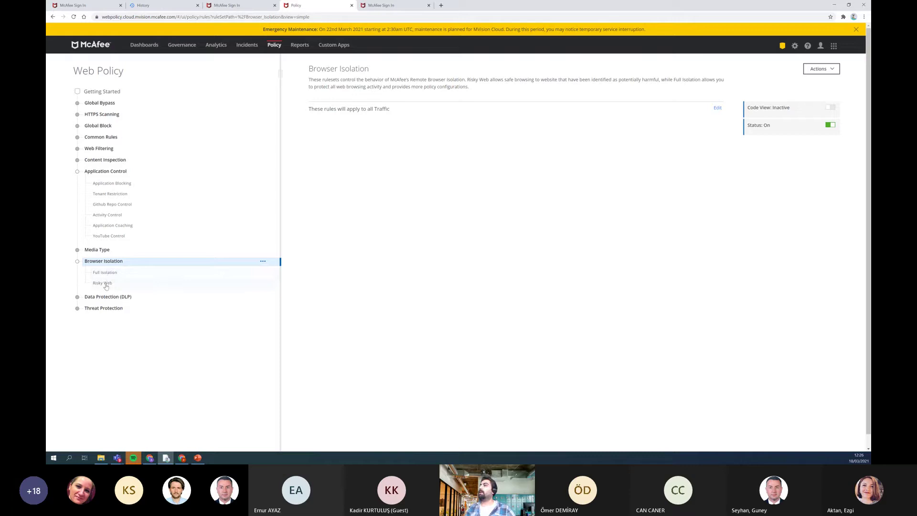
click(106, 286)
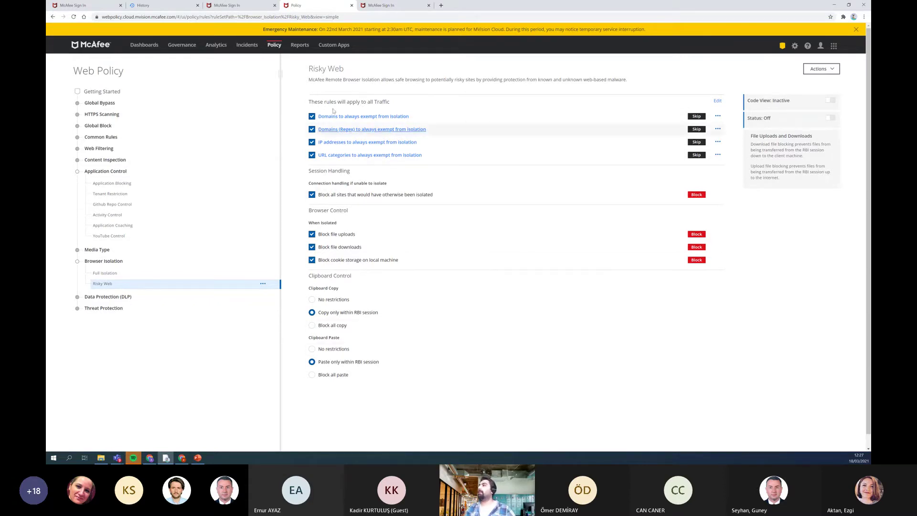
click(125, 276)
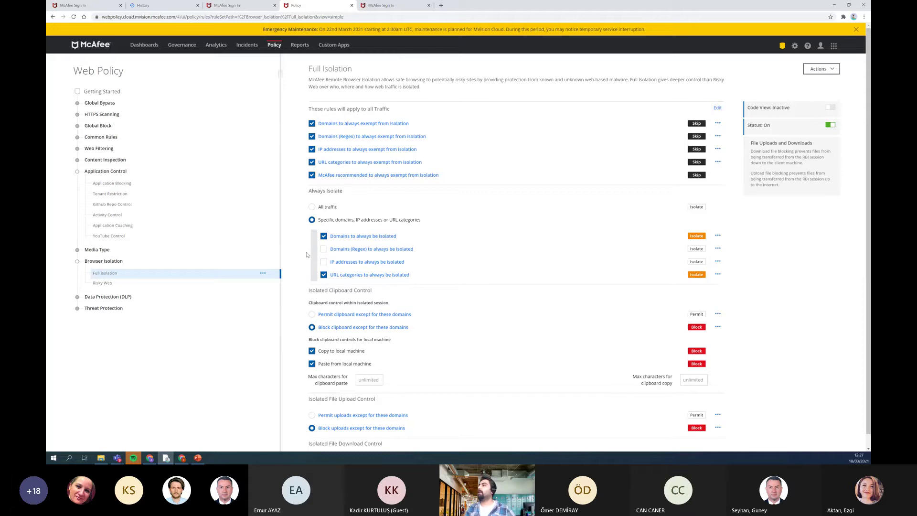
scroll(308, 255, down, 1)
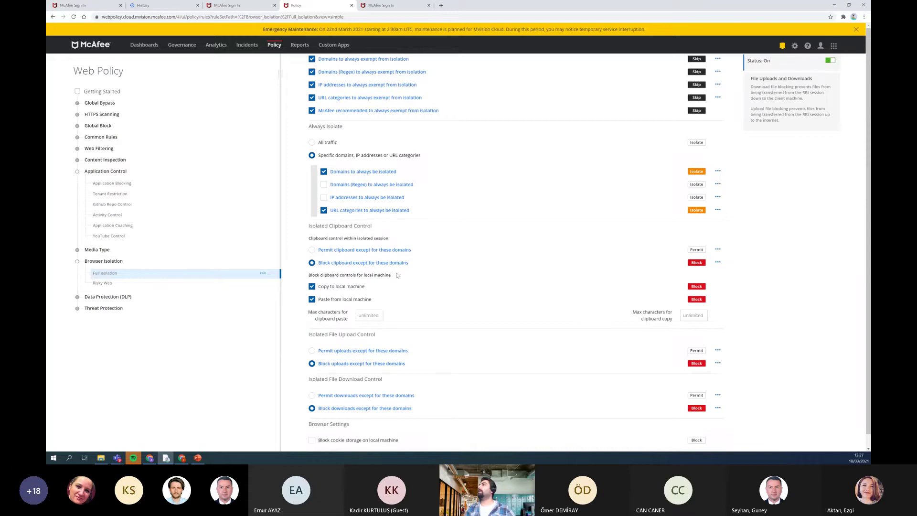
scroll(396, 275, down, 1)
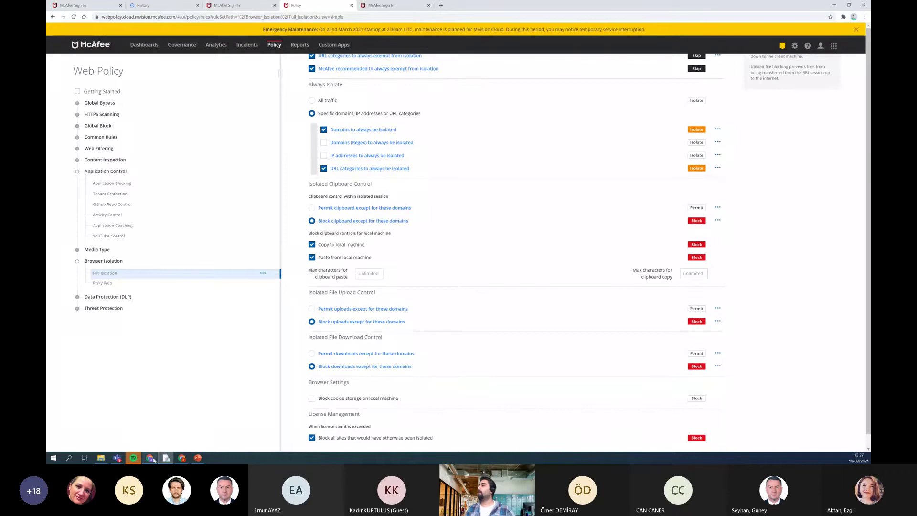
mouse_move(154, 459)
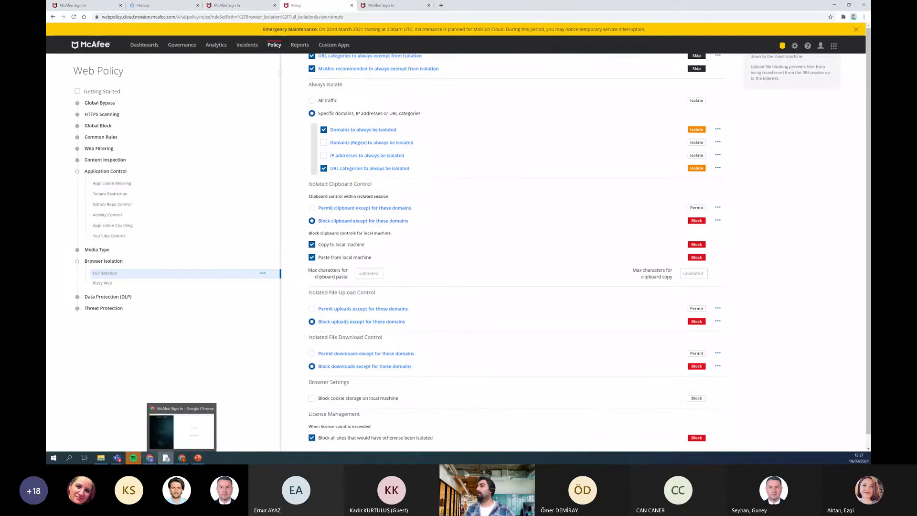
click(157, 430)
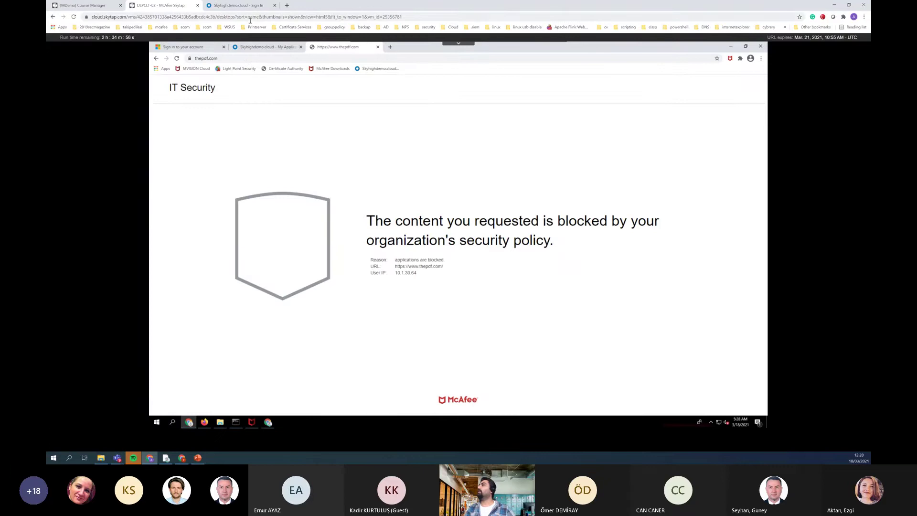
click(183, 459)
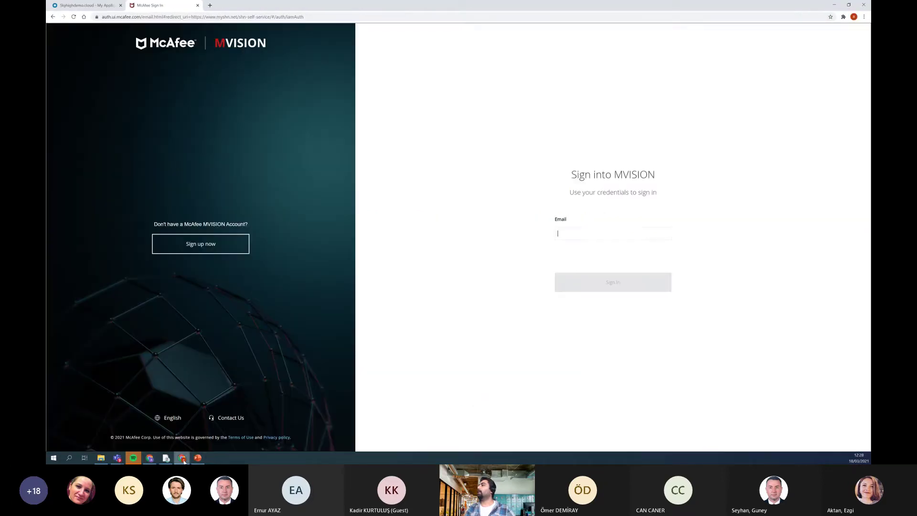
click(184, 459)
click(240, 417)
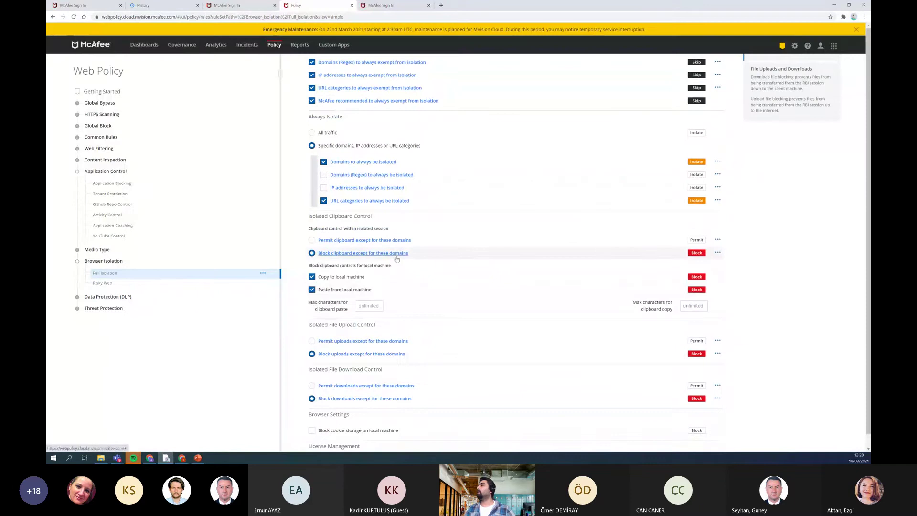
Step: Open the list of URL categories to always be isolated in the Full Isolation rules
scroll(401, 244, up, 1)
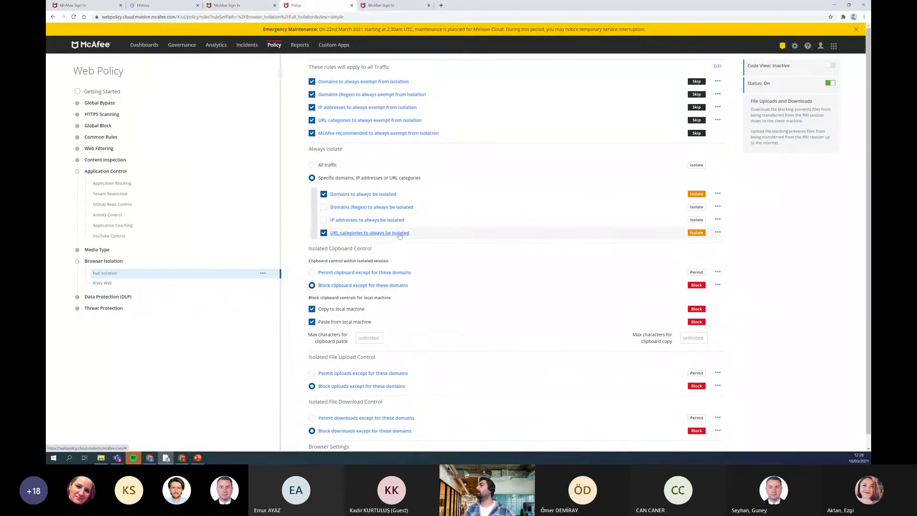
click(399, 234)
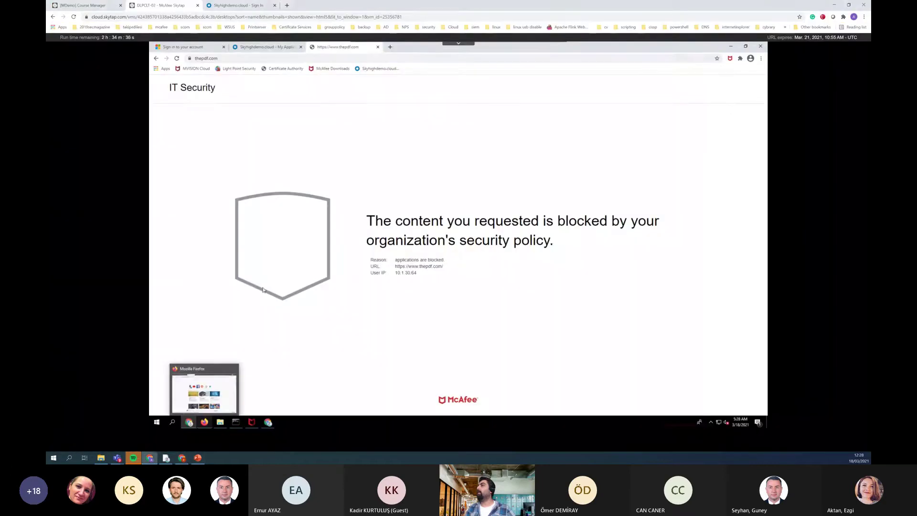
Step: Switch to the virtual machine's browser, load amazon.com in a new tab, and browse its New Releases and Kindle Books pages
click(151, 459)
click(391, 49)
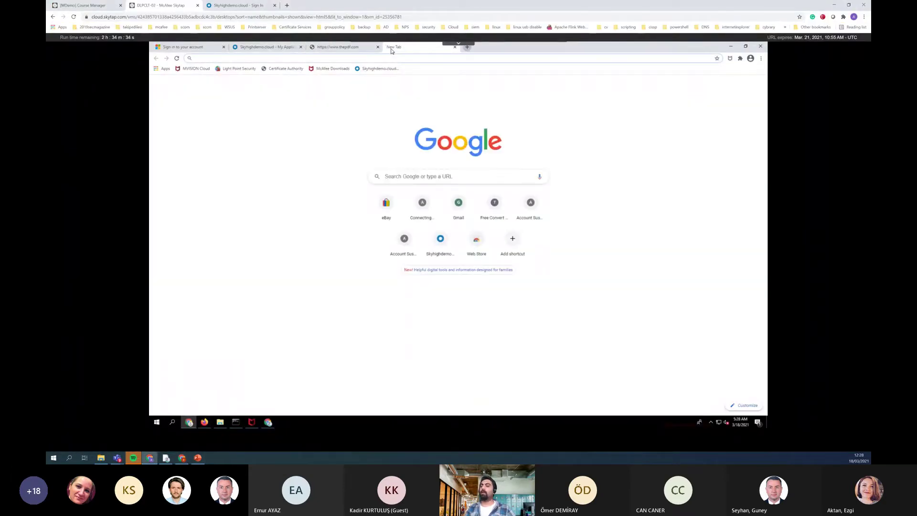
text(amaz)
key(Return)
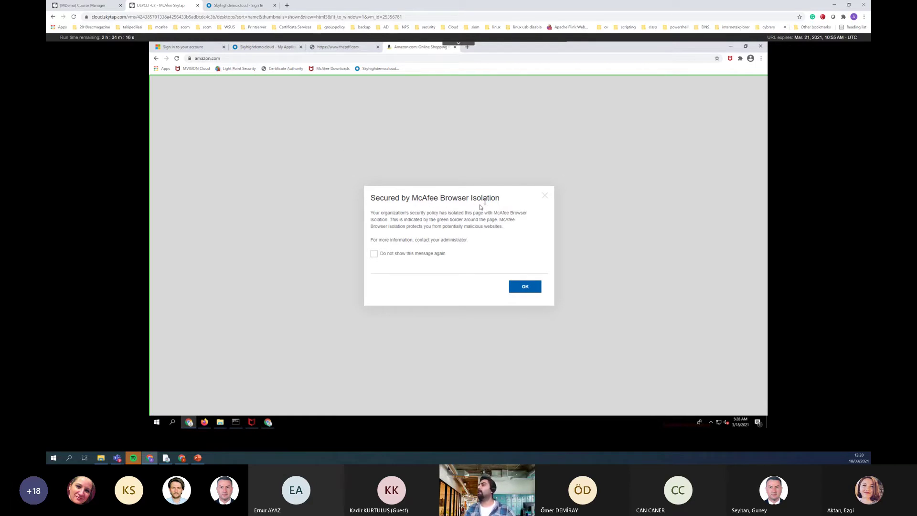
click(531, 289)
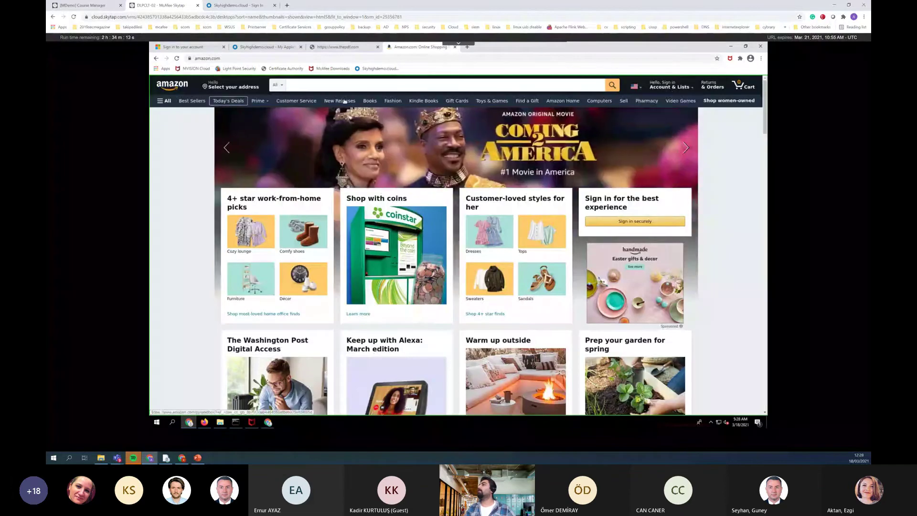
click(345, 101)
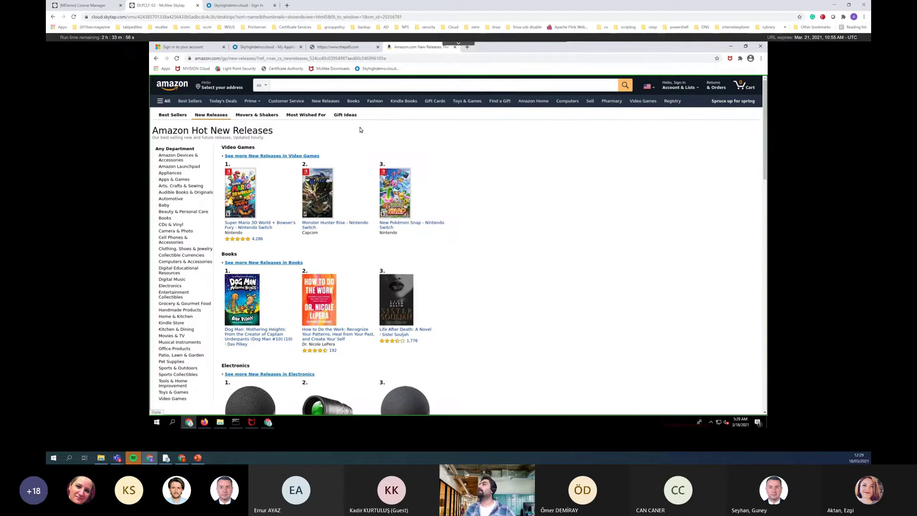
click(399, 104)
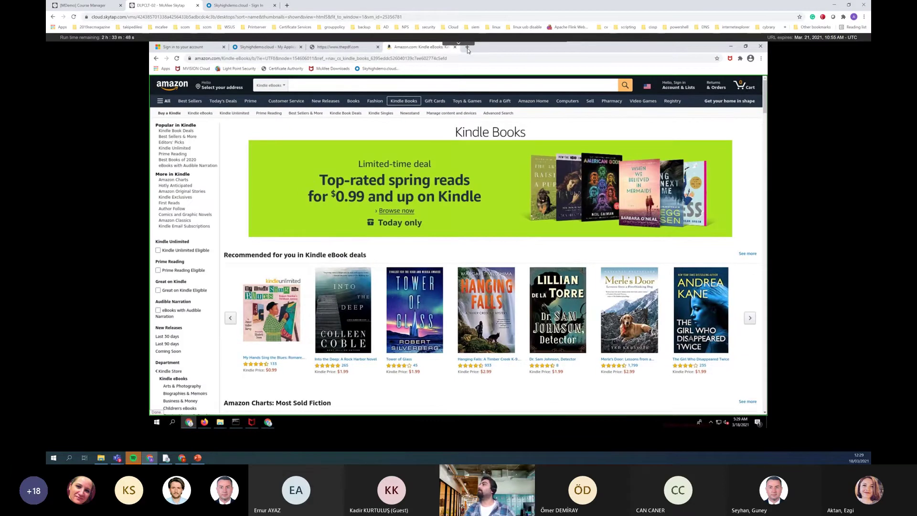
Step: Load gmail.com in a new tab and try to download the 10 Unique CCNs attachment from the "test data" email
click(468, 47)
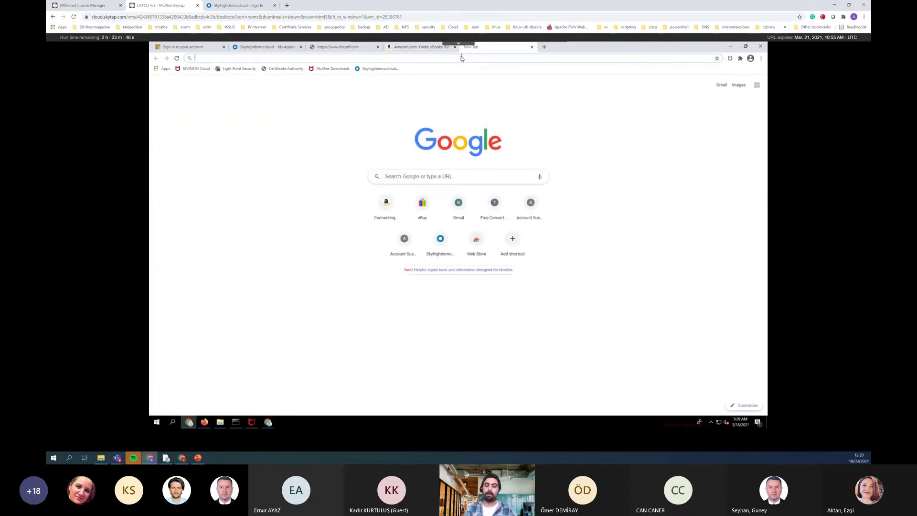
text(gmail.com)
key(Return)
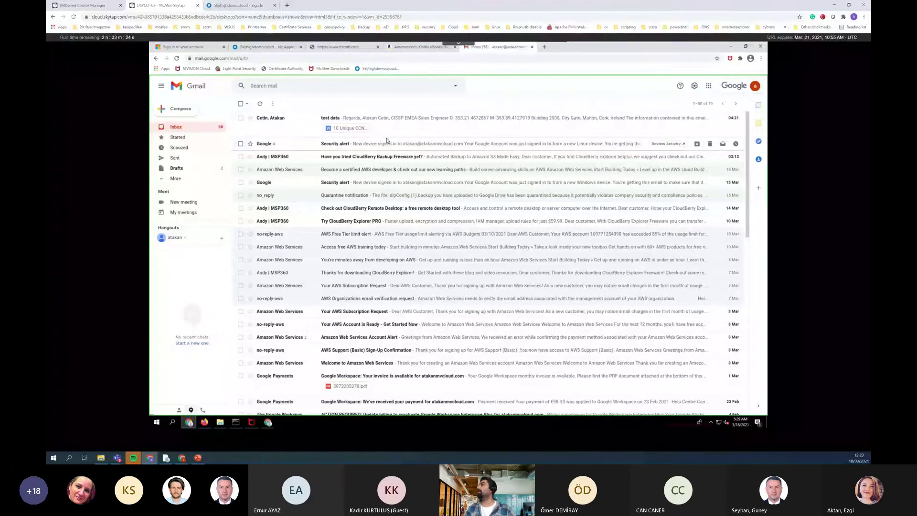
click(342, 133)
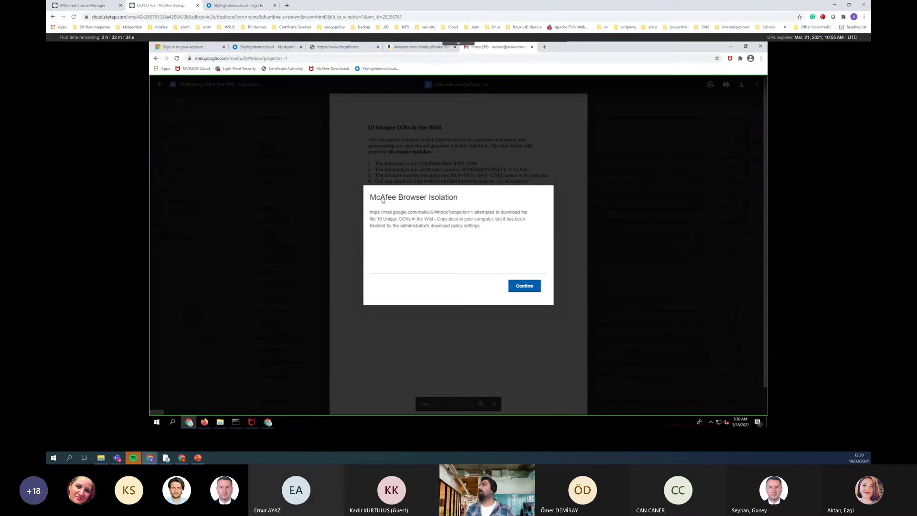
click(182, 457)
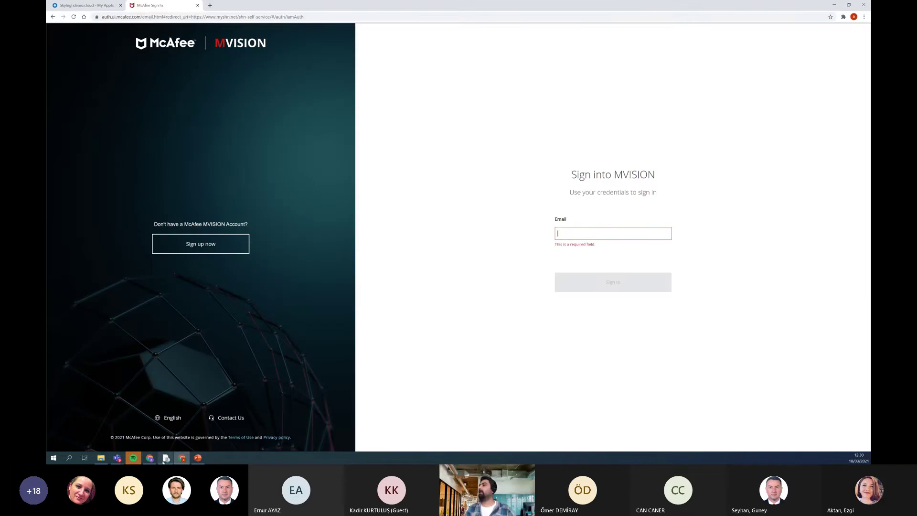
click(166, 458)
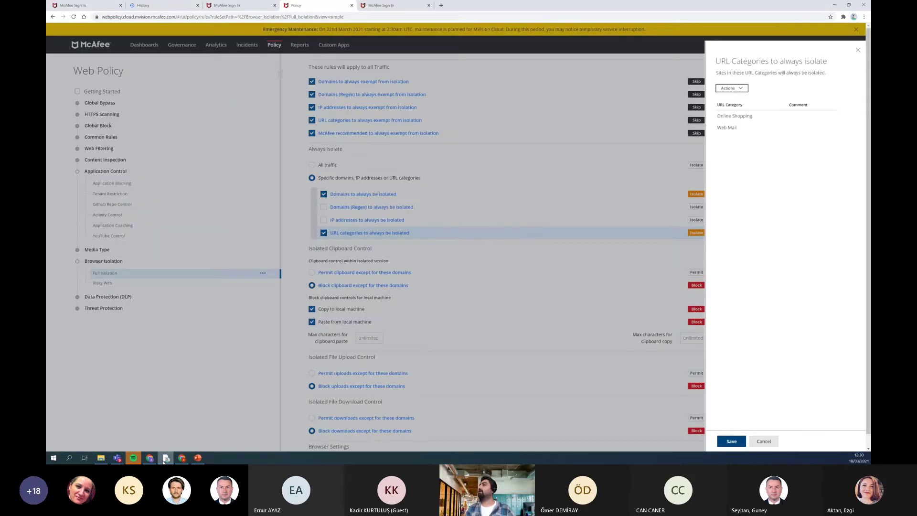
click(167, 460)
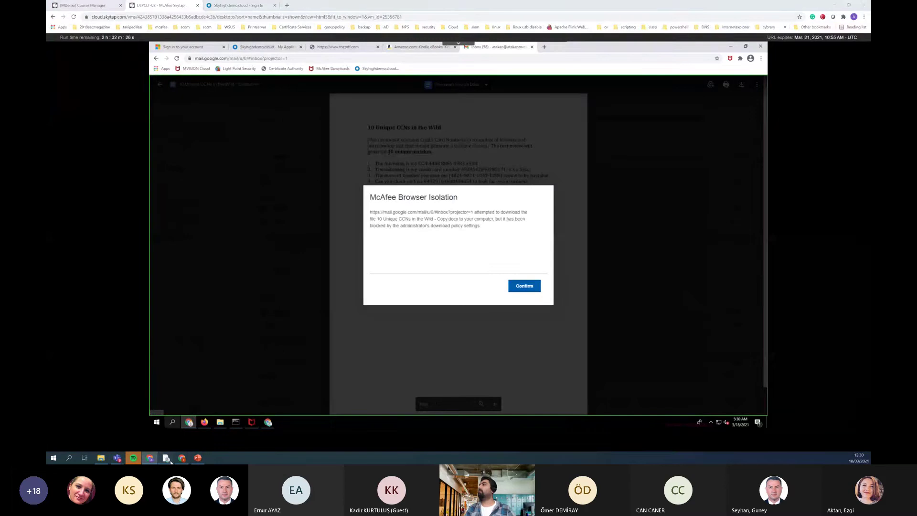
click(167, 459)
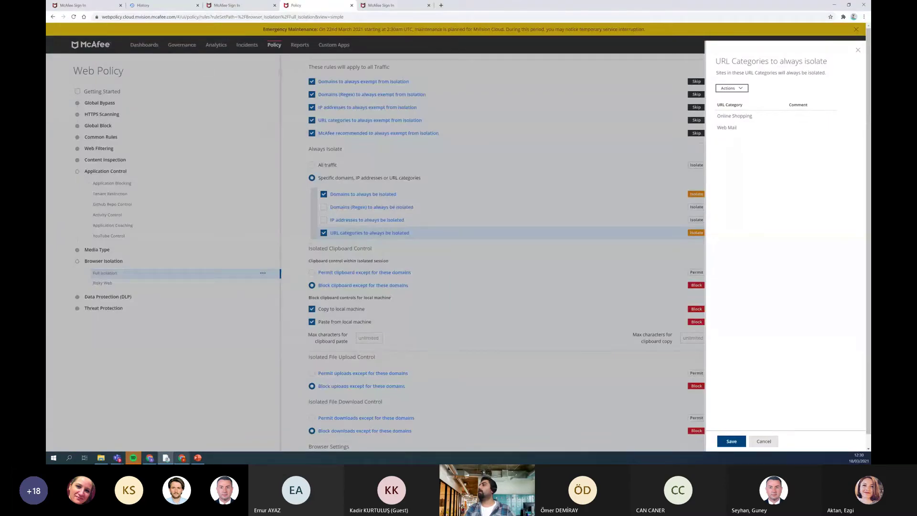
Step: Close the MVISION sign-in tab, launch MVISION Cloud from the Okta app portal, and open the Isolated Web dashboard
click(182, 459)
click(86, 5)
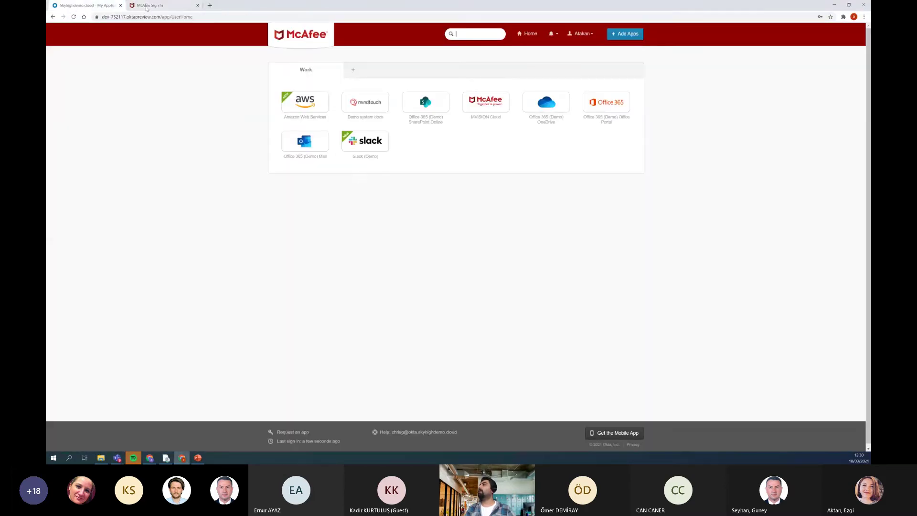
click(198, 6)
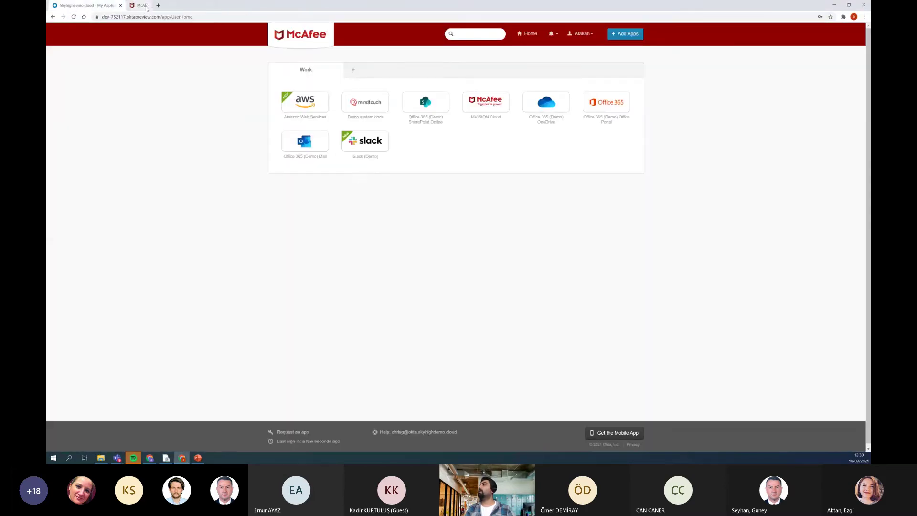
click(489, 110)
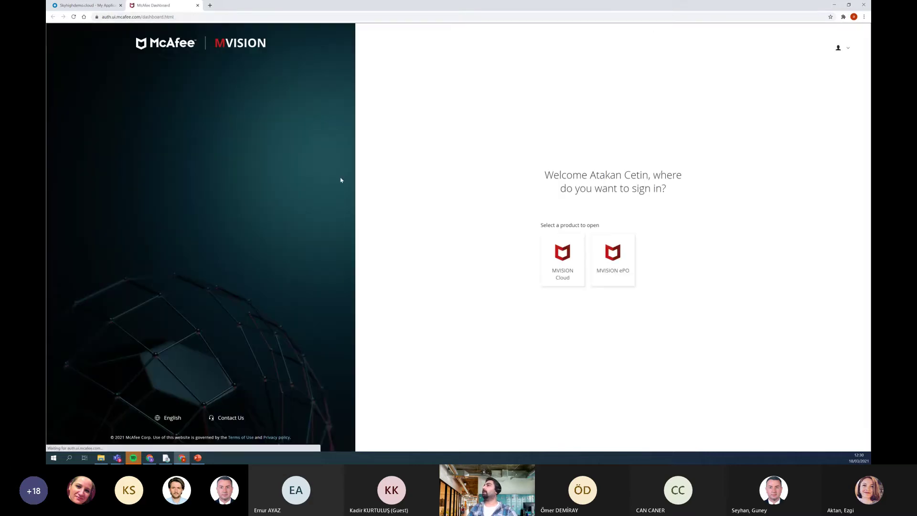
click(560, 258)
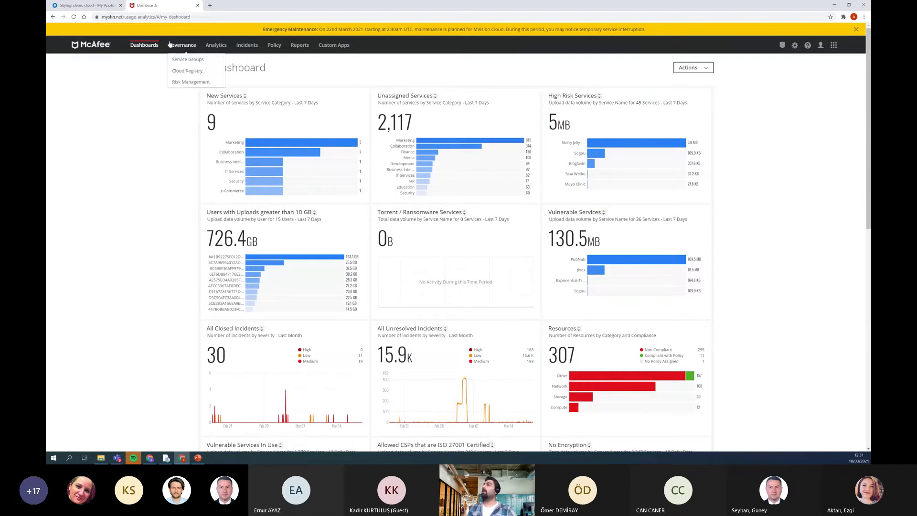
mouse_move(144, 46)
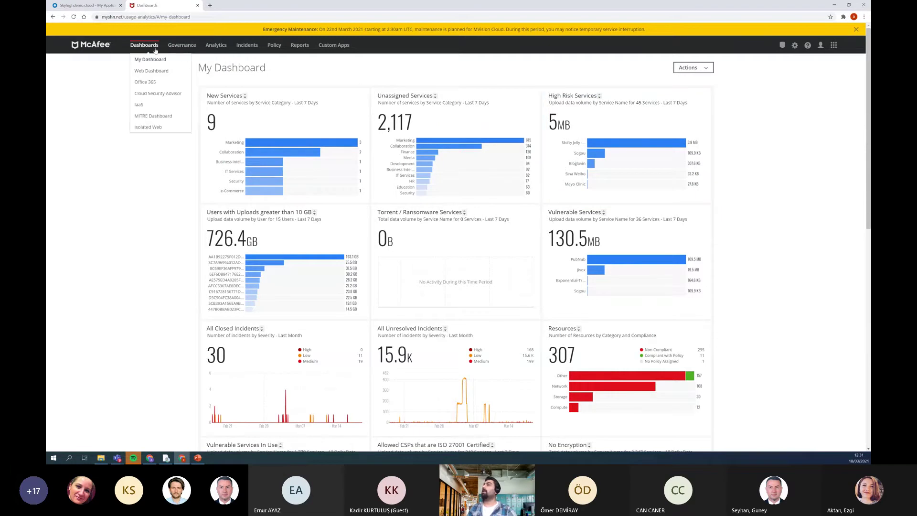
click(148, 128)
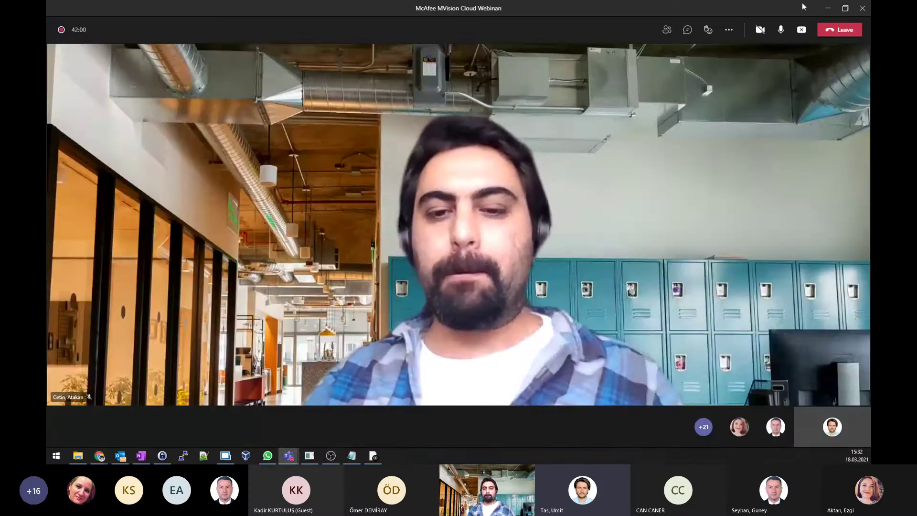
Step: Turn on the camera in the Teams meeting and minimize the meeting window to reveal the MVISION Cloud dashboard
click(760, 29)
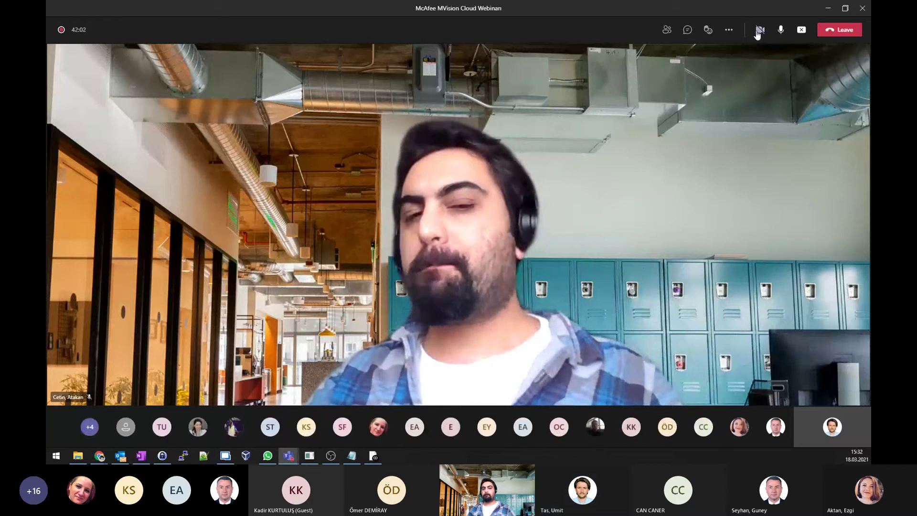
click(828, 9)
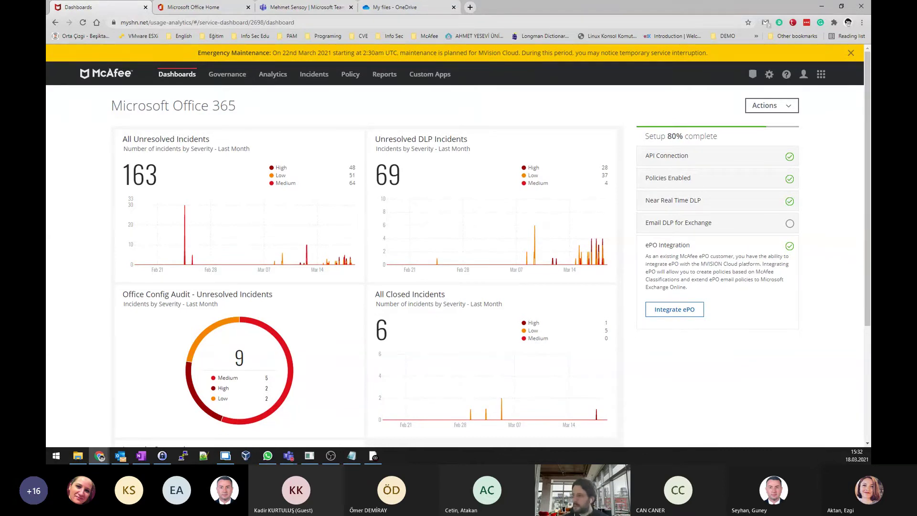
Step: Review the incident cards on the Microsoft Office 365 dashboard, including unresolved, DLP, config audit and closed incidents
mouse_move(191, 75)
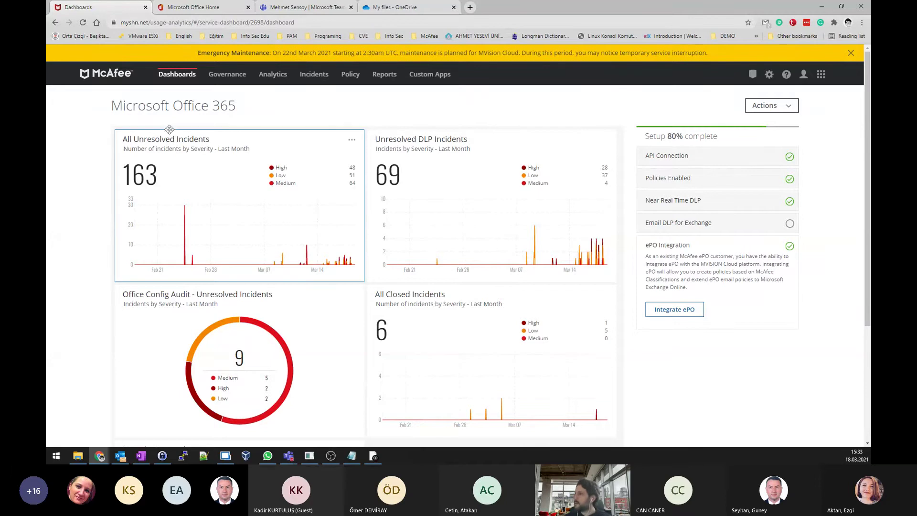
scroll(169, 129, down, 3)
scroll(169, 131, up, 2)
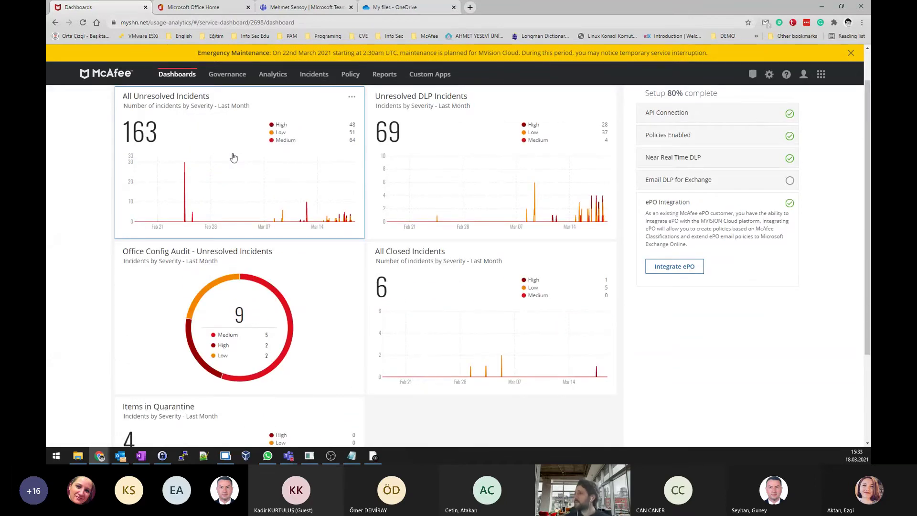
scroll(289, 157, down, 3)
scroll(289, 157, up, 4)
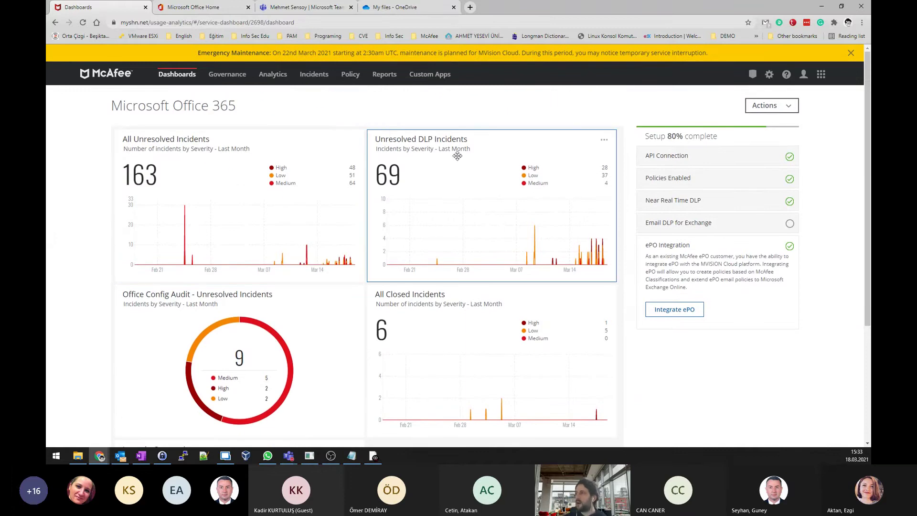
Step: Add a card based on the Unresolved Security Configuration Incidents saved view to the Office 365 dashboard
scroll(502, 313, down, 3)
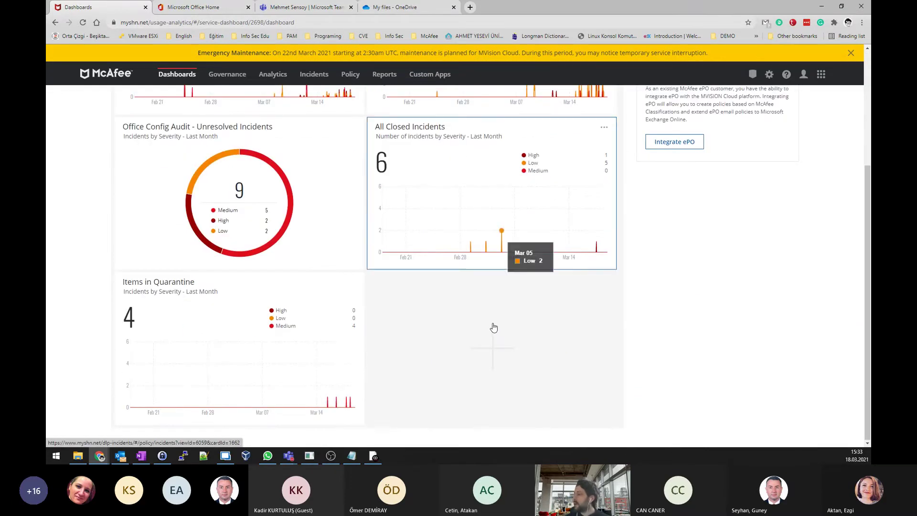
click(493, 326)
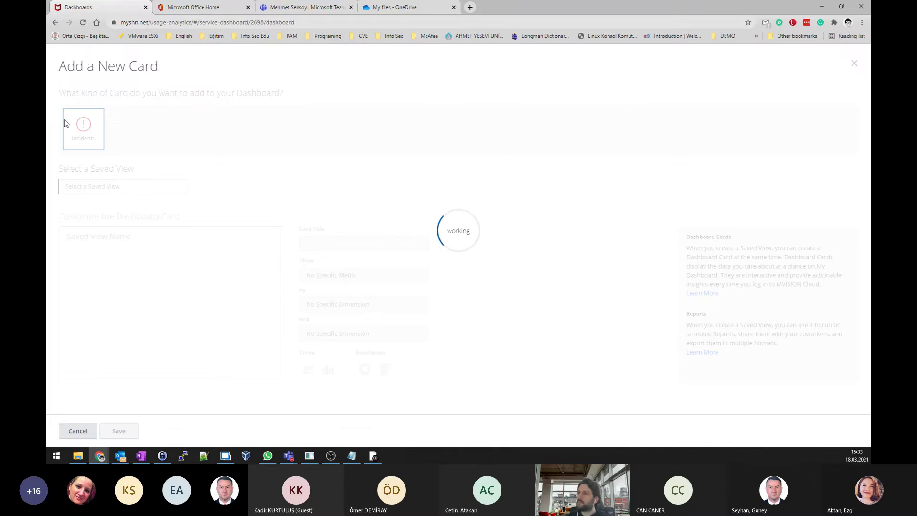
click(176, 186)
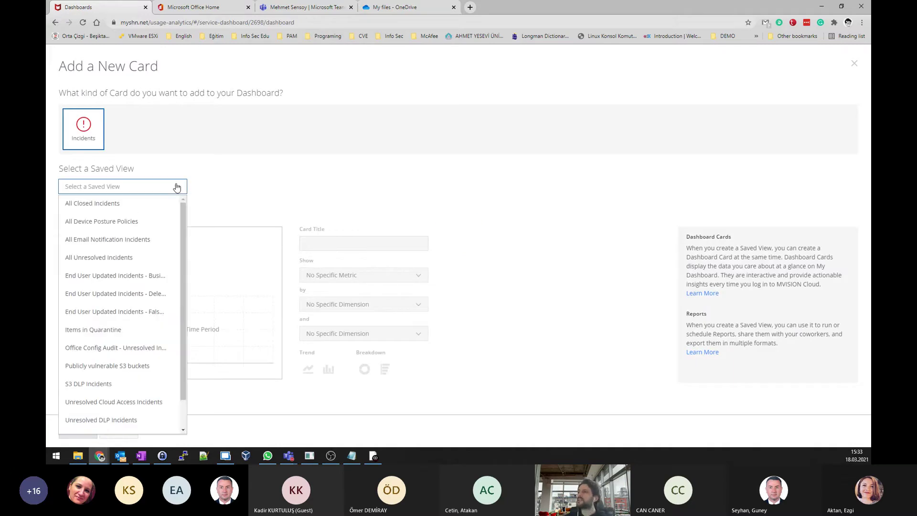
scroll(176, 260, down, 1)
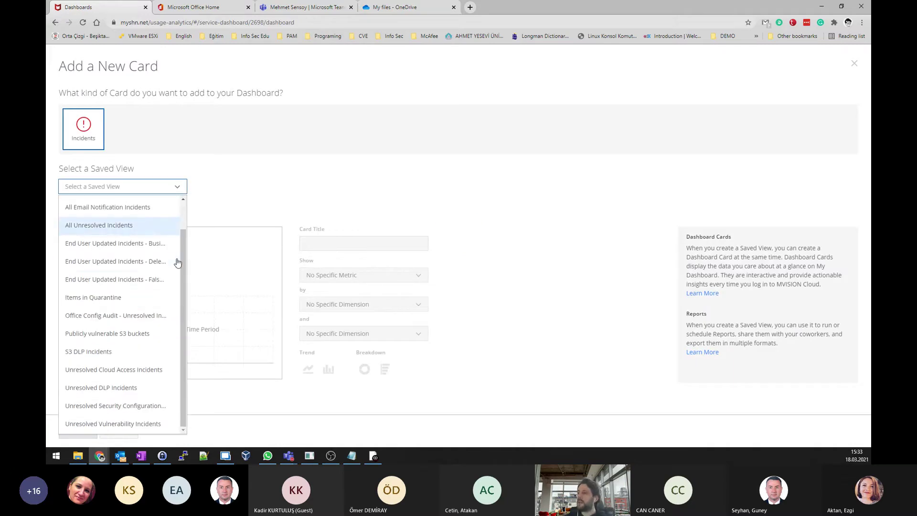
click(133, 406)
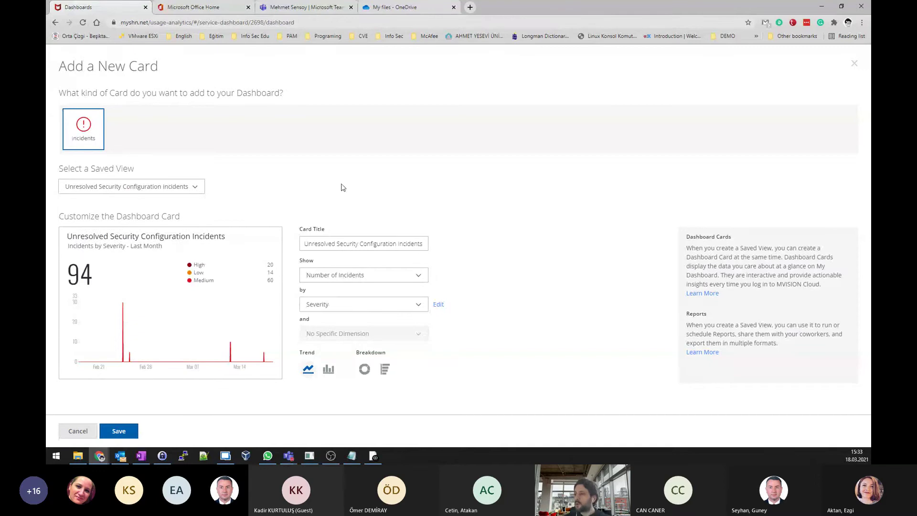
click(106, 431)
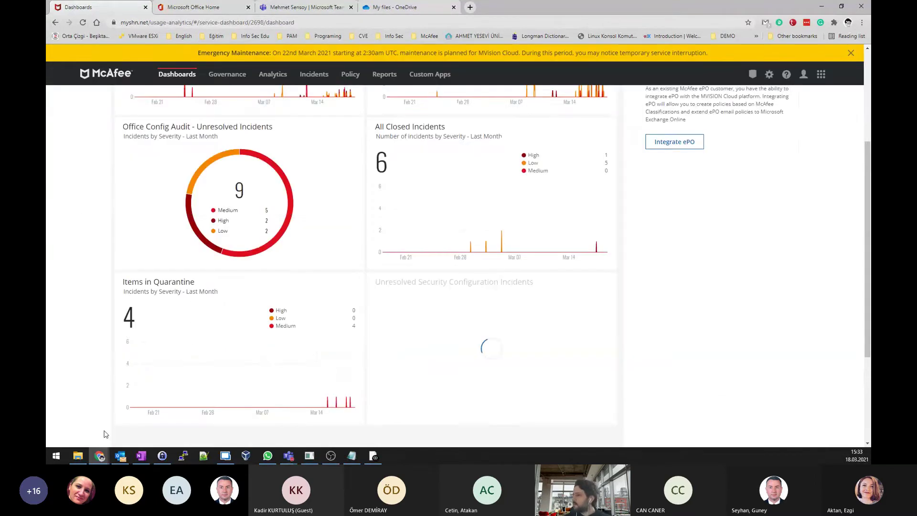
scroll(418, 260, down, 3)
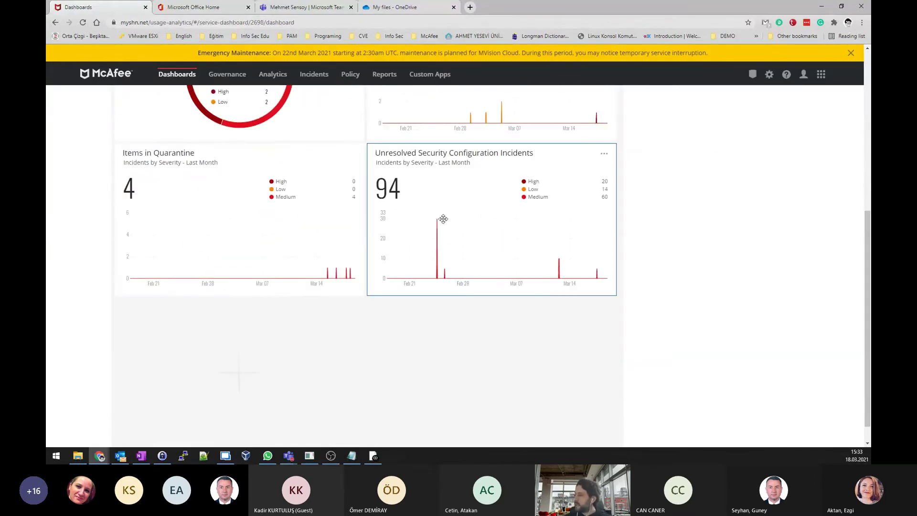
Step: Expand Email DLP for Exchange in the Office 365 setup checklist and open its email DLP setup
scroll(471, 221, up, 6)
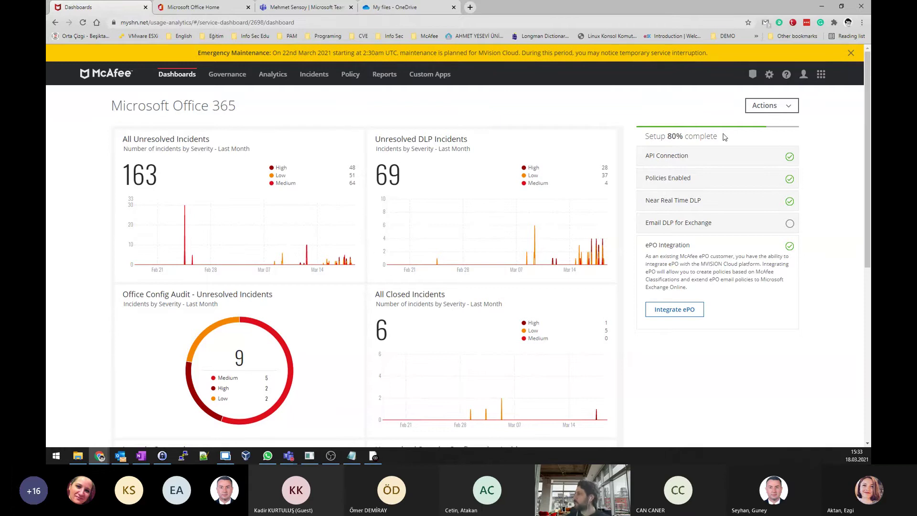
click(692, 231)
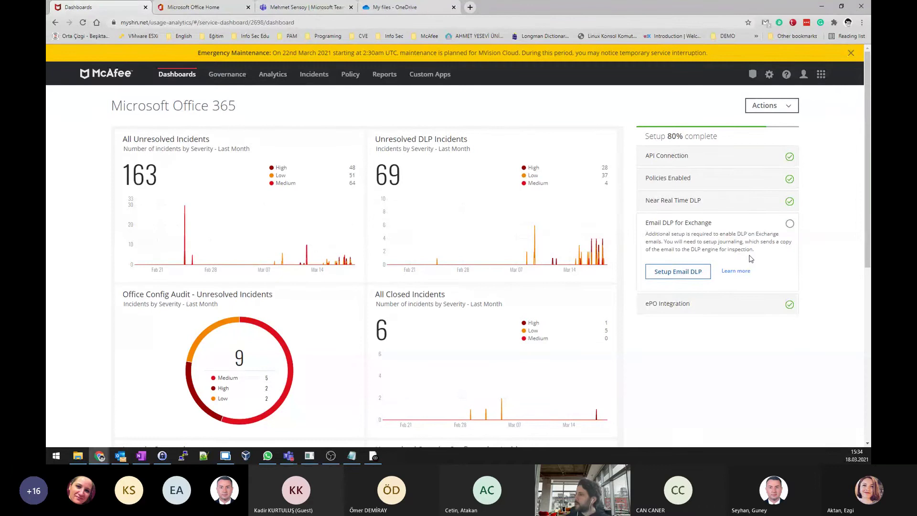
click(686, 276)
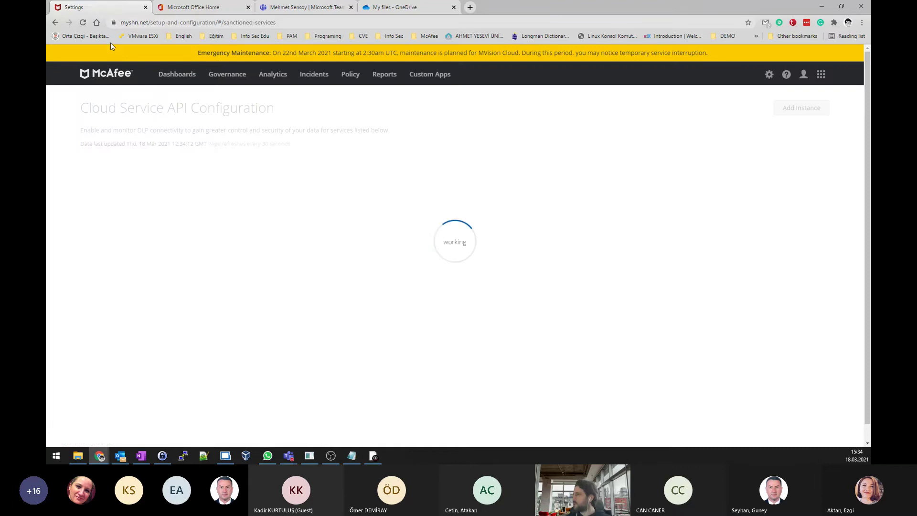
Step: Return to the Office 365 dashboard and dismiss the emergency maintenance banner
mouse_move(180, 73)
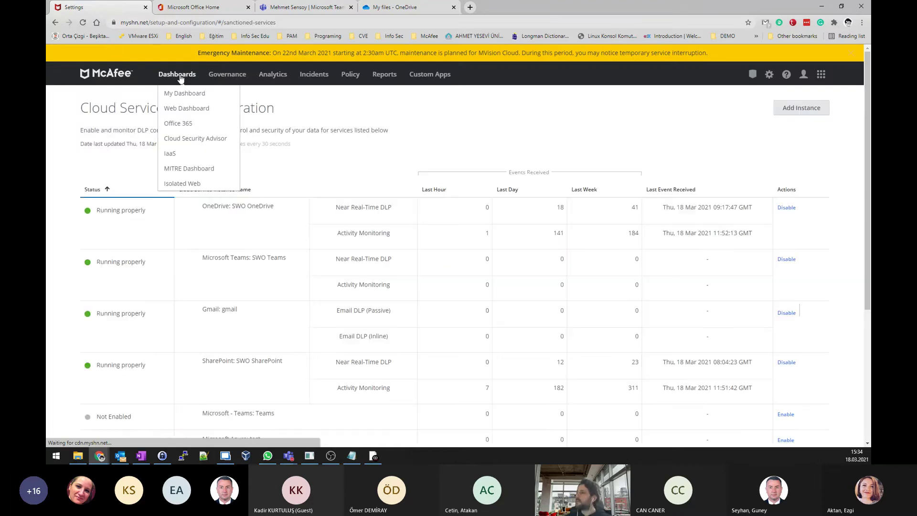
click(179, 123)
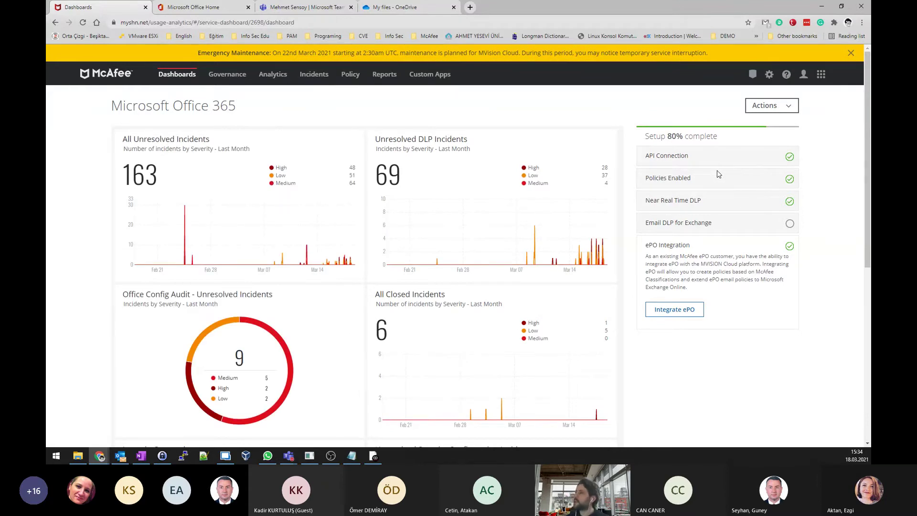
click(848, 52)
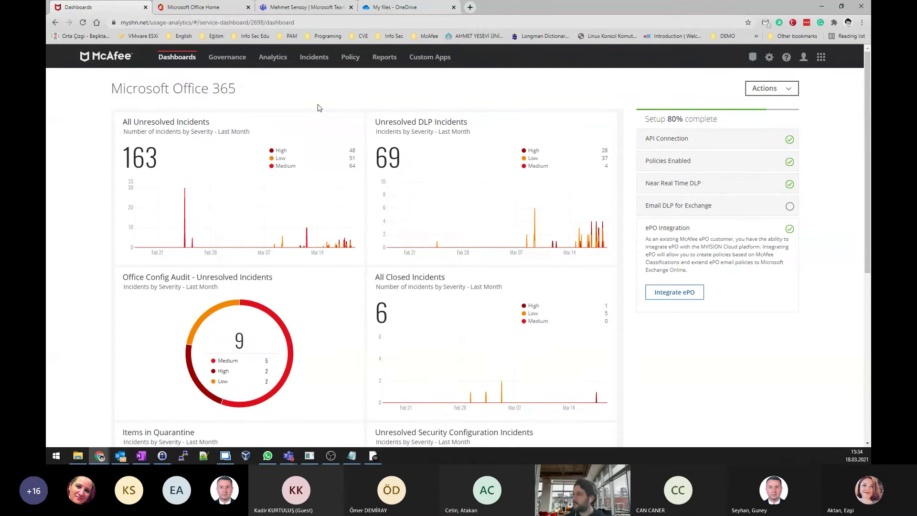
Step: Look at the blocked messages in the Microsoft Teams chat and the recent files on the Microsoft Office Home page
click(324, 59)
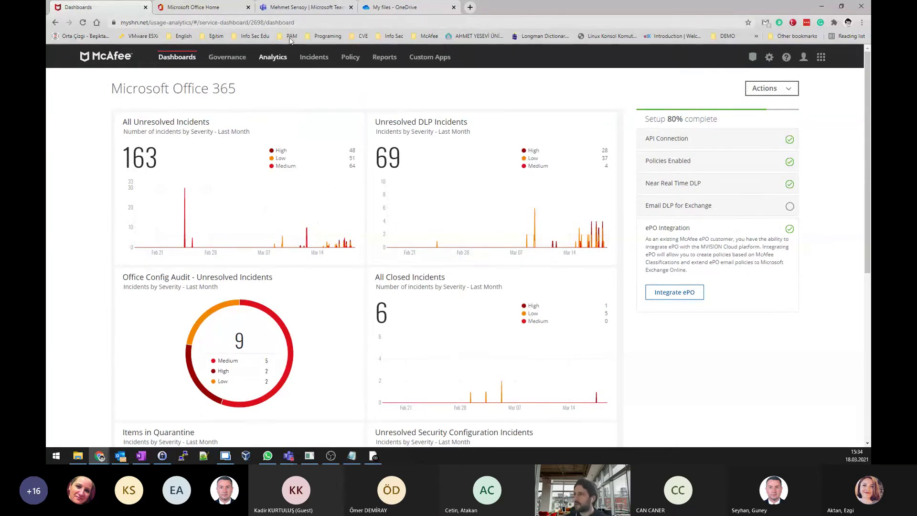
click(294, 8)
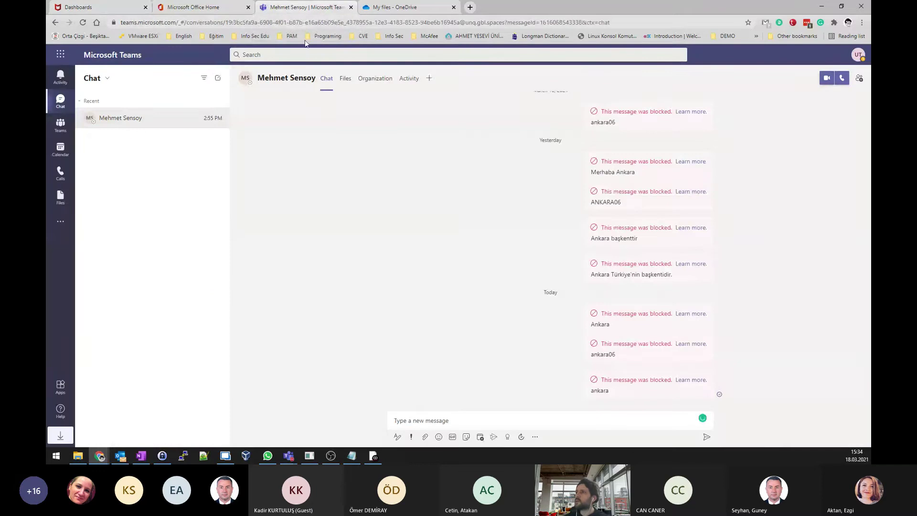
click(205, 9)
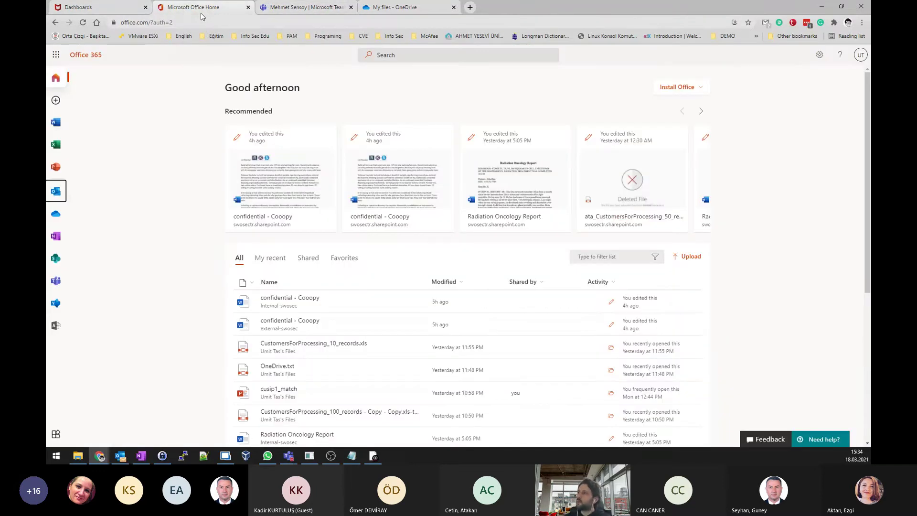
Step: Send the message "Ankara başkenttir" in the Microsoft Teams chat
click(281, 9)
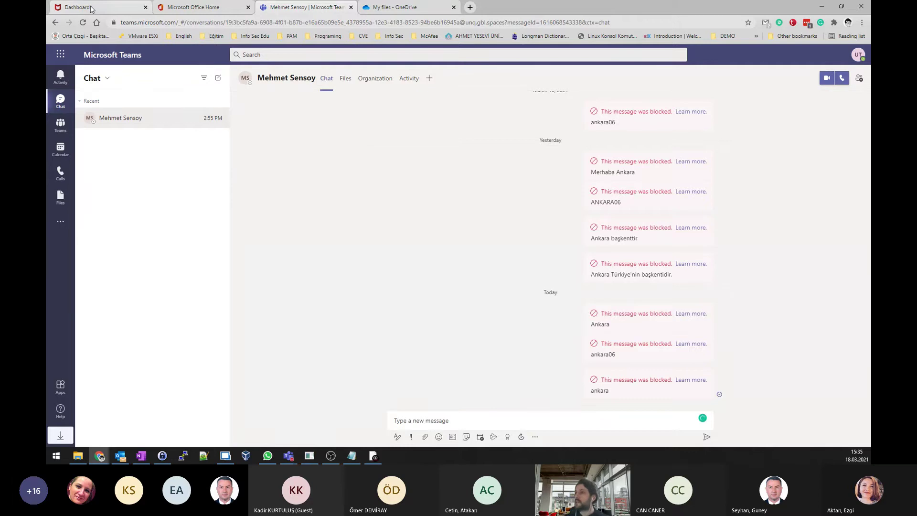
click(423, 420)
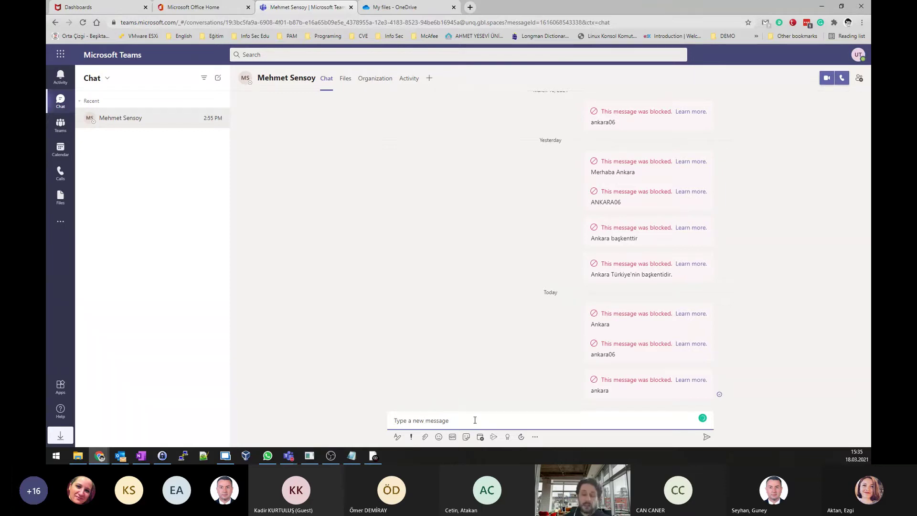
text(Ankar)
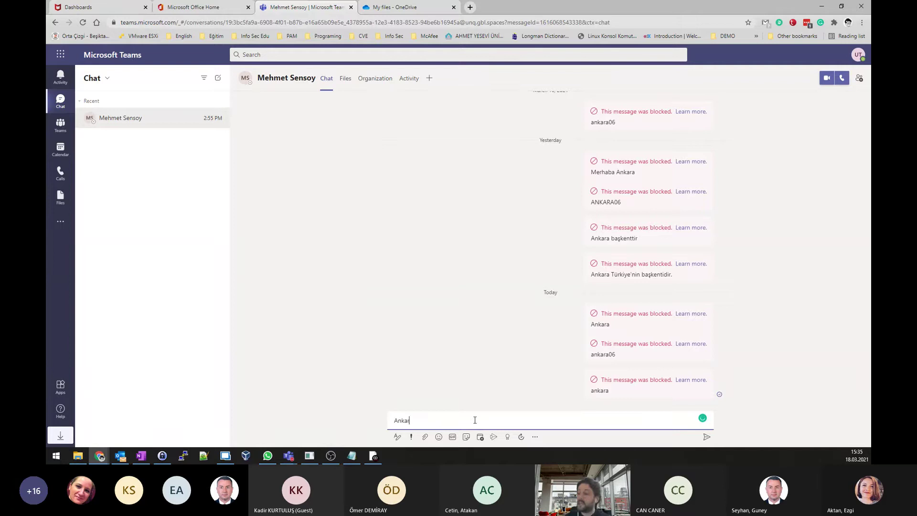
text(a)
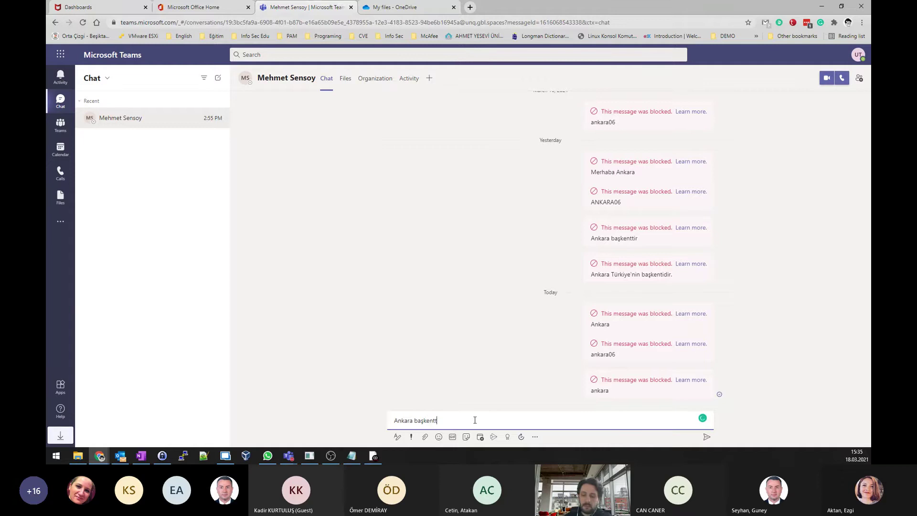
text(başkenttir)
key(Return)
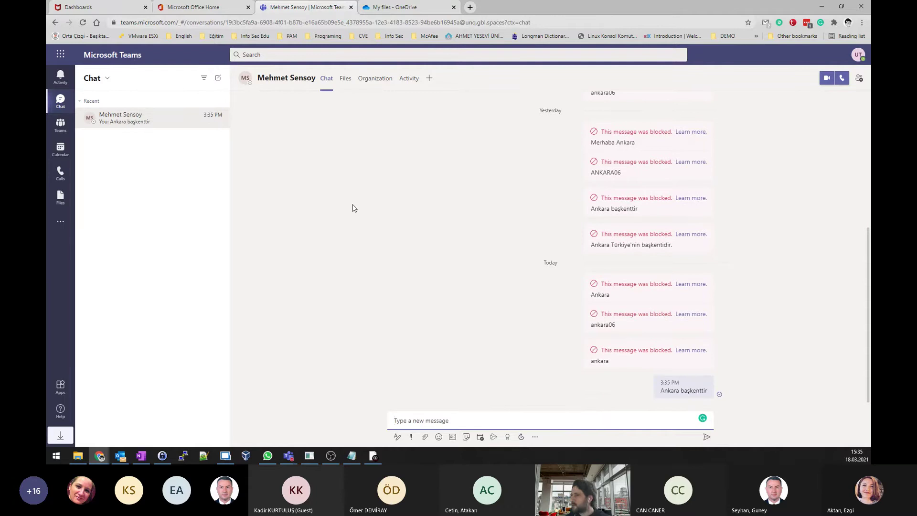
Step: Open the management page of the external-swosec team and expand its Members and guests list
click(59, 124)
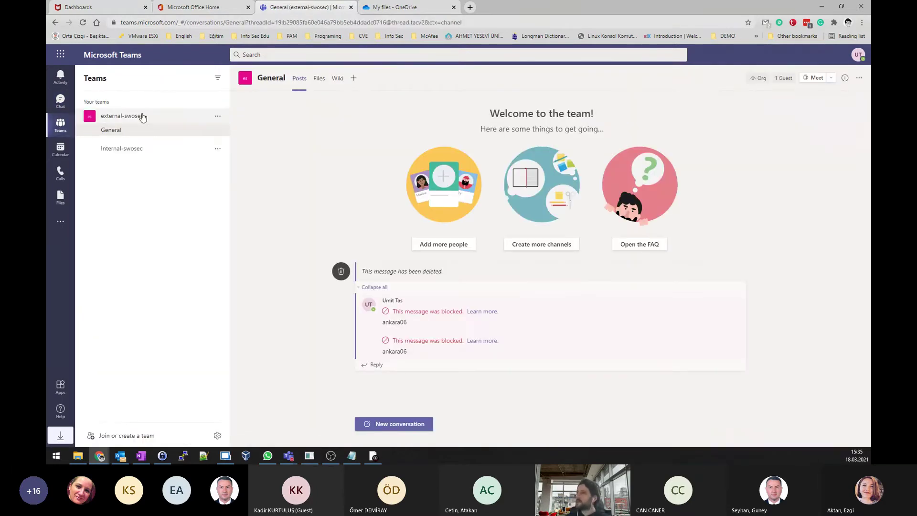
click(217, 115)
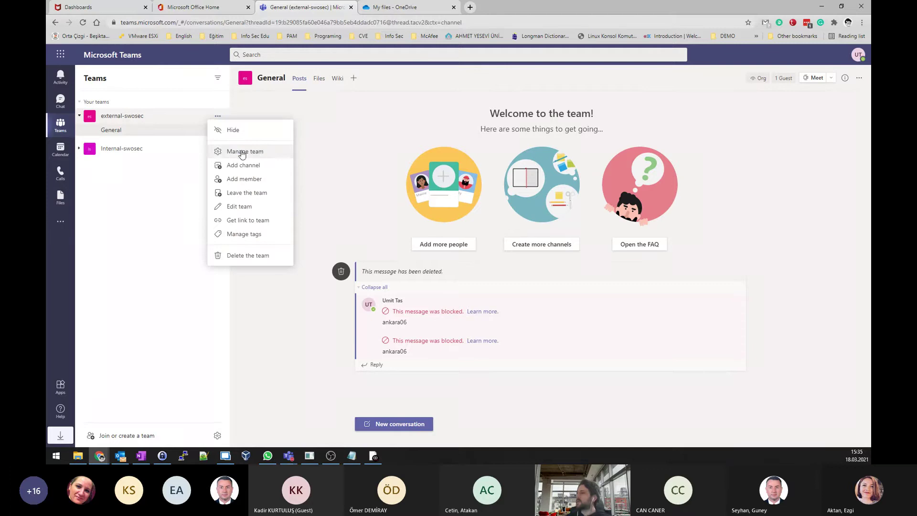
click(243, 152)
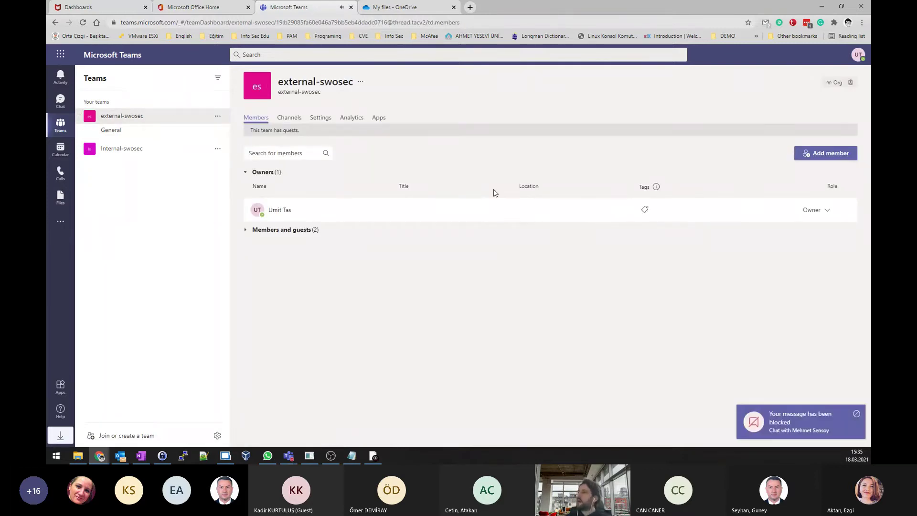
click(245, 230)
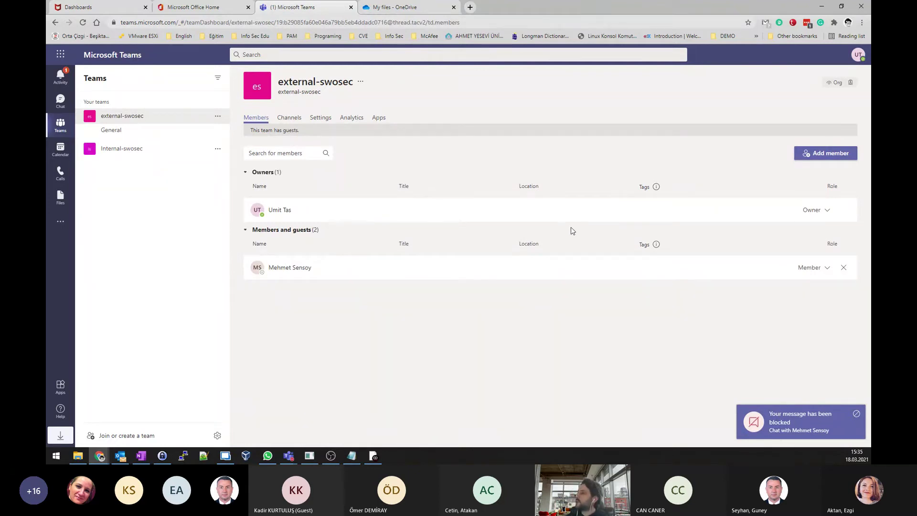
Step: Add the external guest to the external-swosec team by entering the guest's e-mail address
key(alt+Tab)
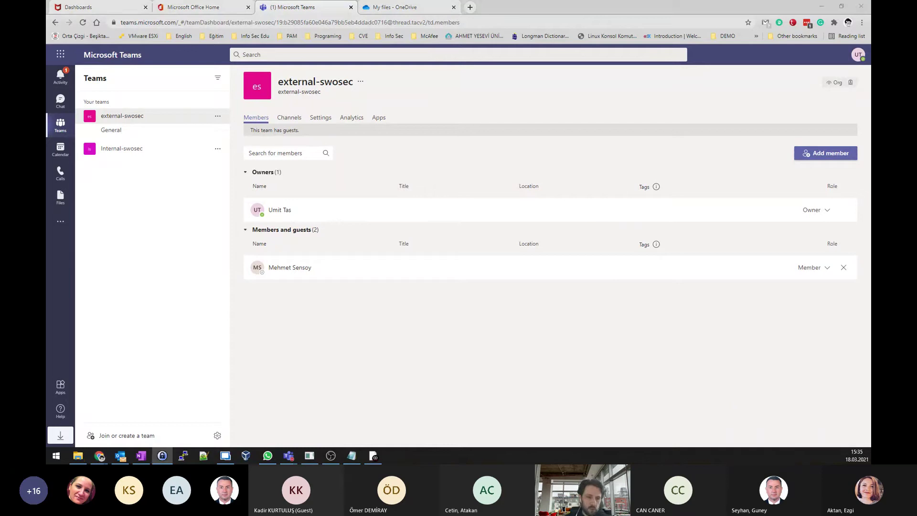
key(alt+Tab)
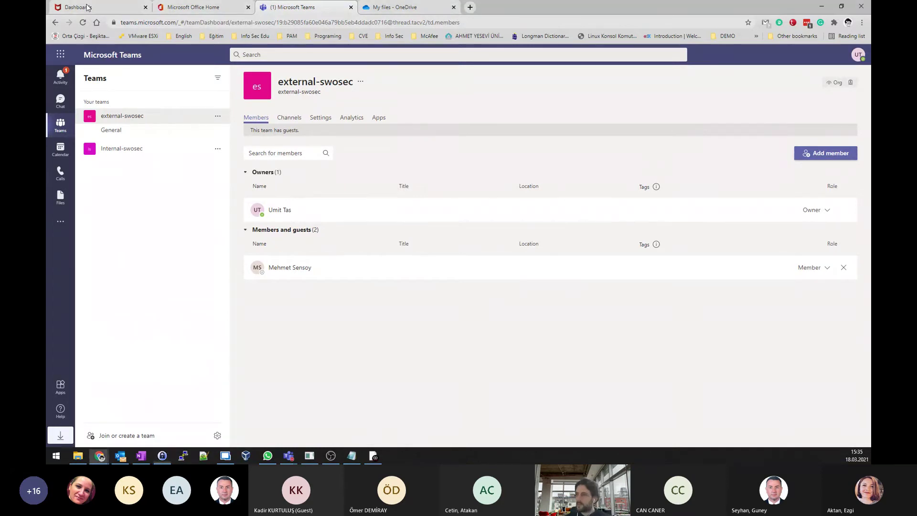
click(819, 153)
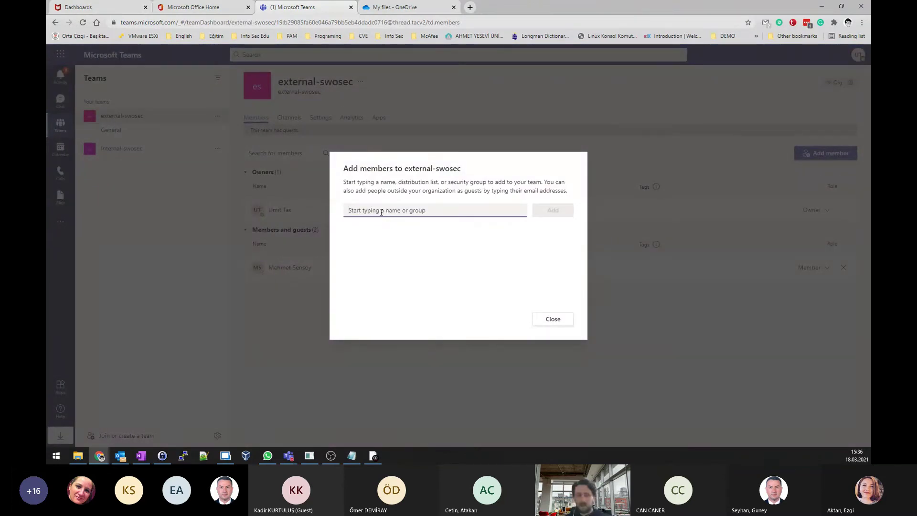
key(ctrl+v)
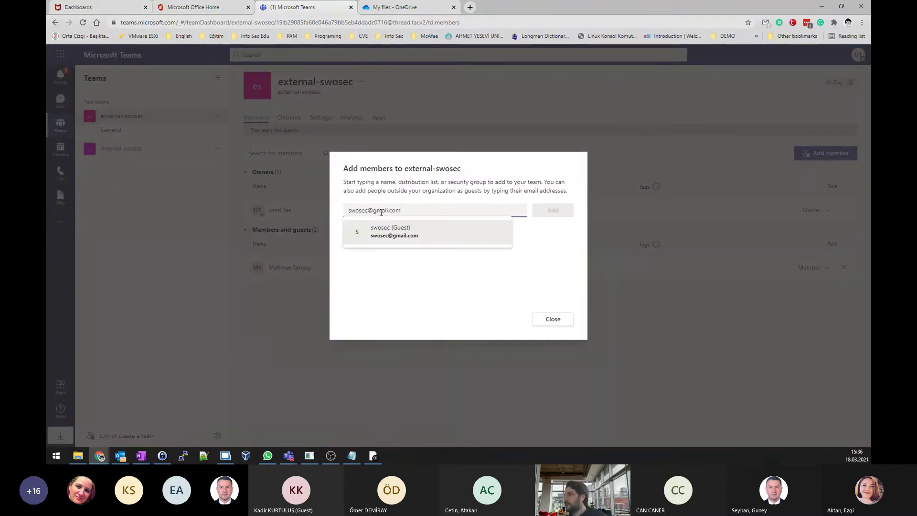
click(400, 234)
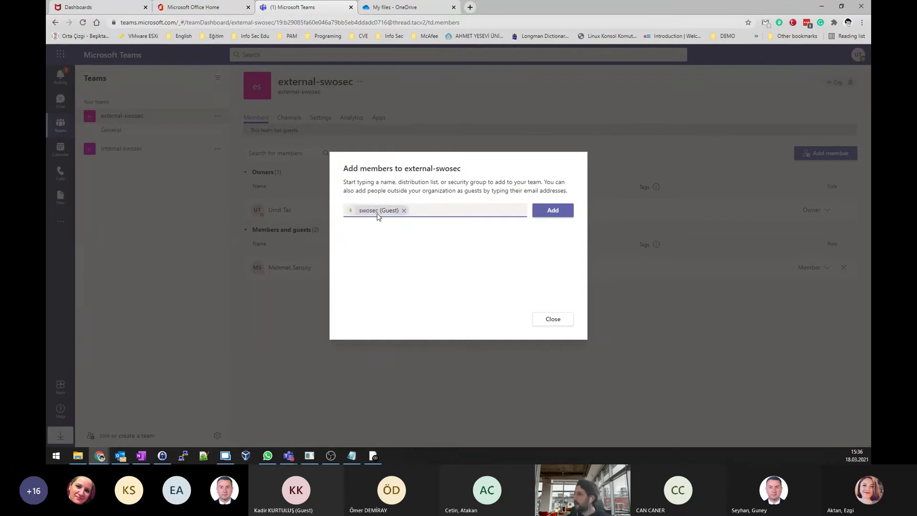
click(554, 216)
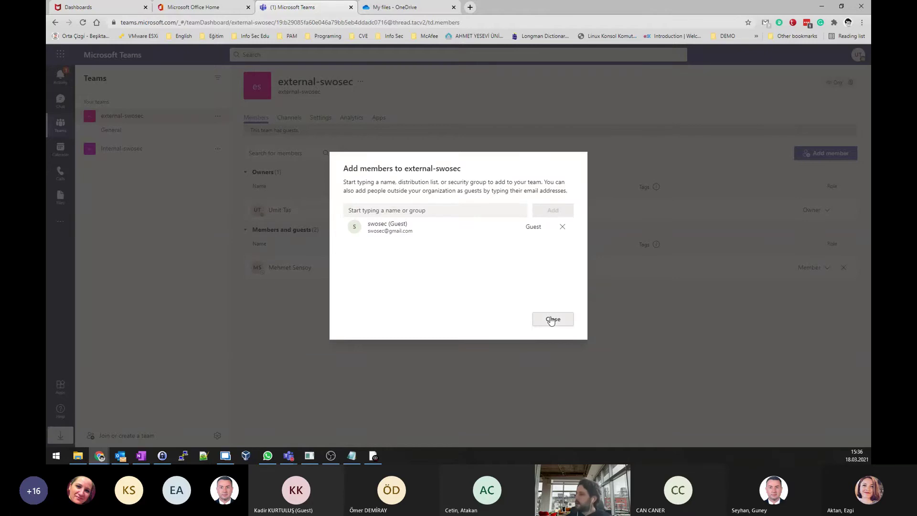
click(551, 319)
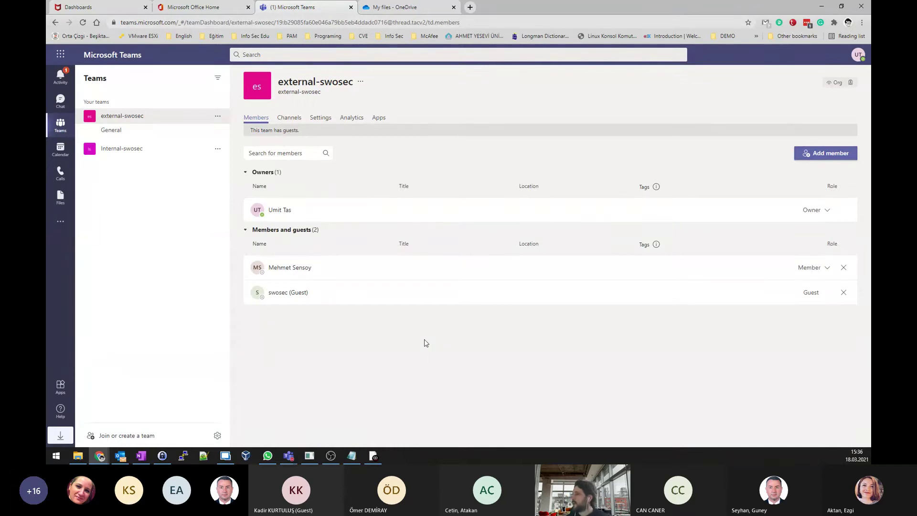
Step: Switch to OneDrive and upload OneDrive.txt from the Credit Card Numbers folder to My files
click(406, 9)
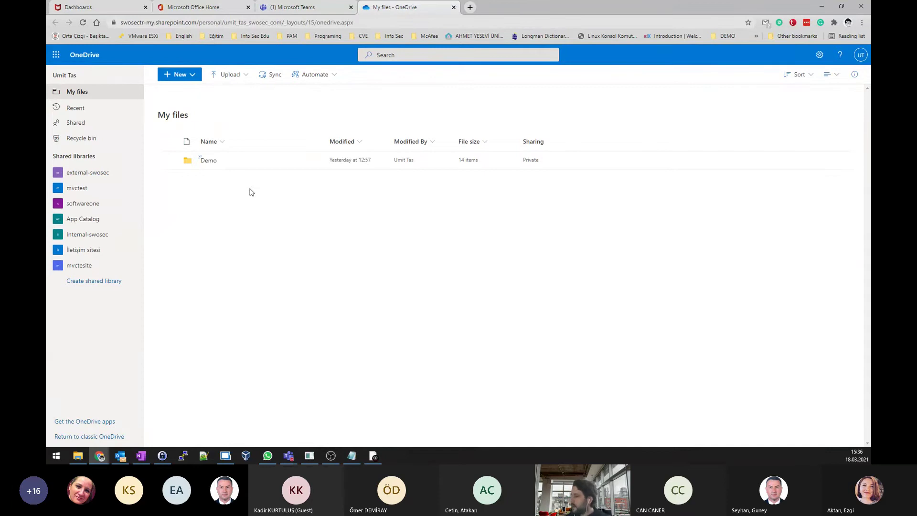
click(238, 75)
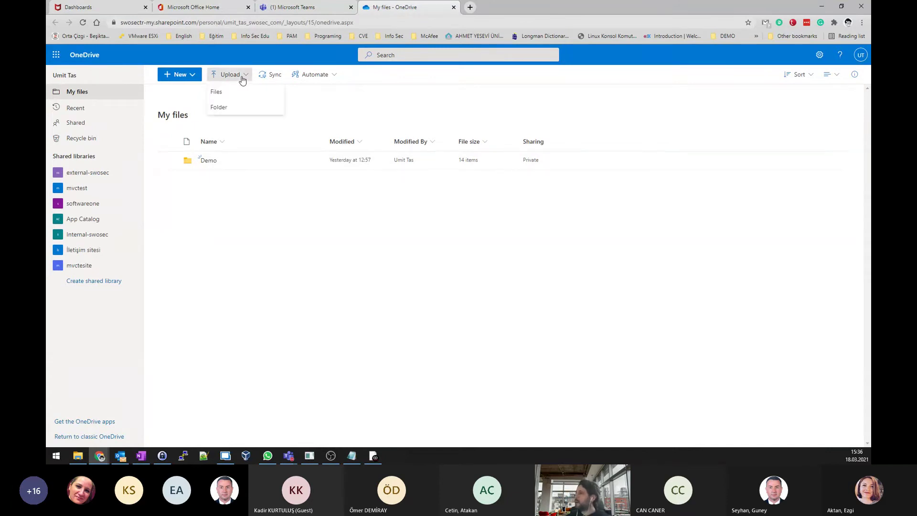
click(220, 95)
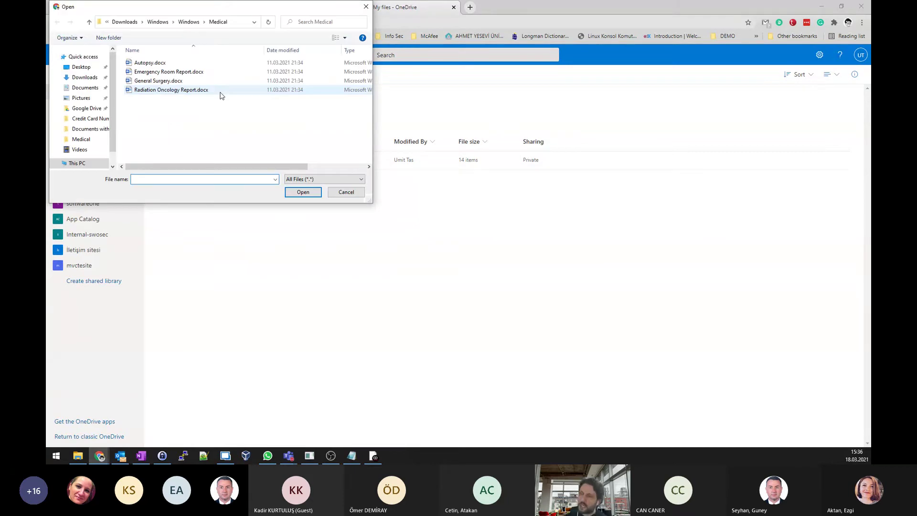
click(186, 23)
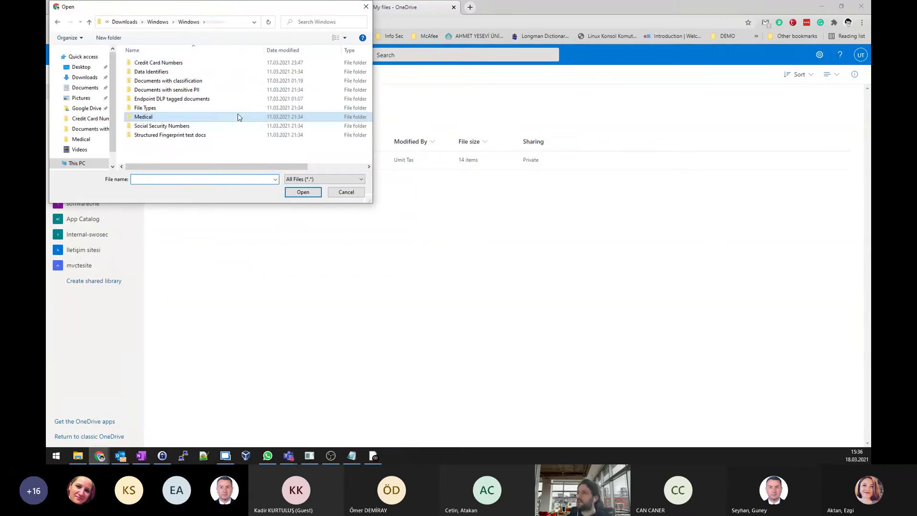
double_click(157, 65)
scroll(167, 143, down, 3)
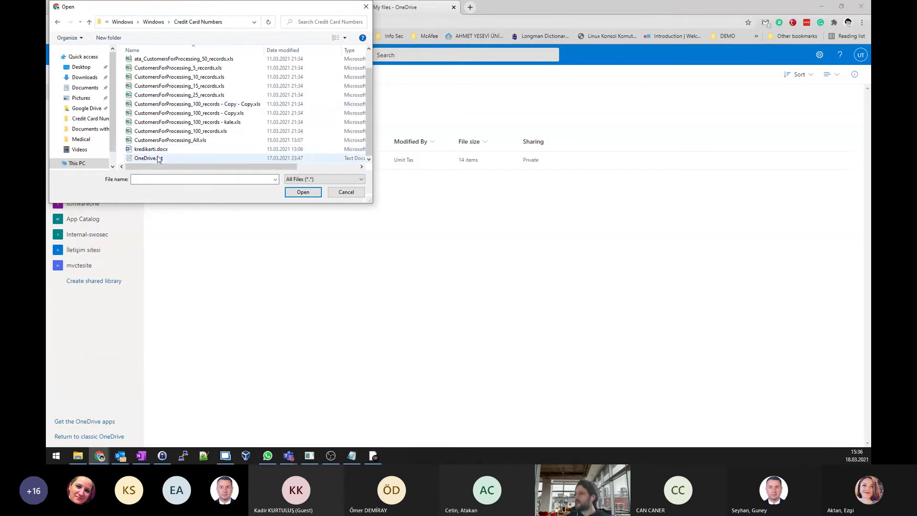
double_click(158, 159)
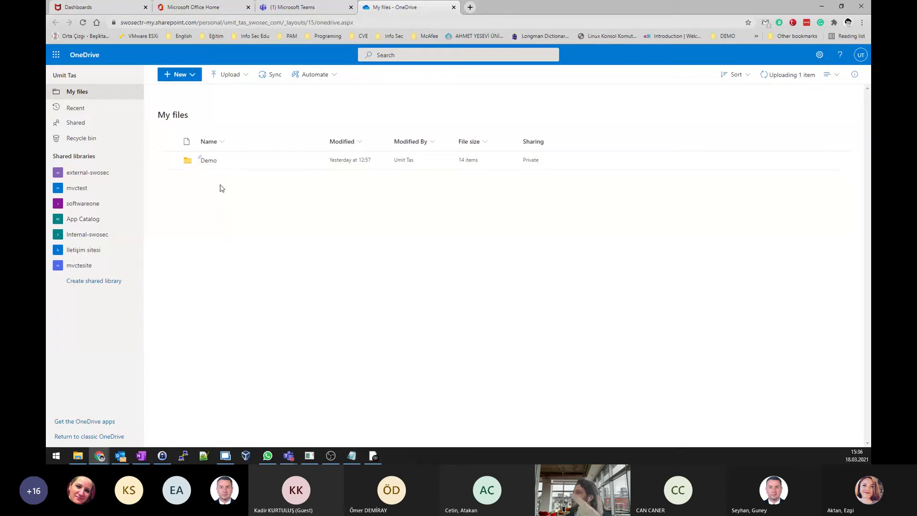
Step: From the file upload dialog, open the local OneDrive.txt in Notepad to examine its text, and close it
click(246, 76)
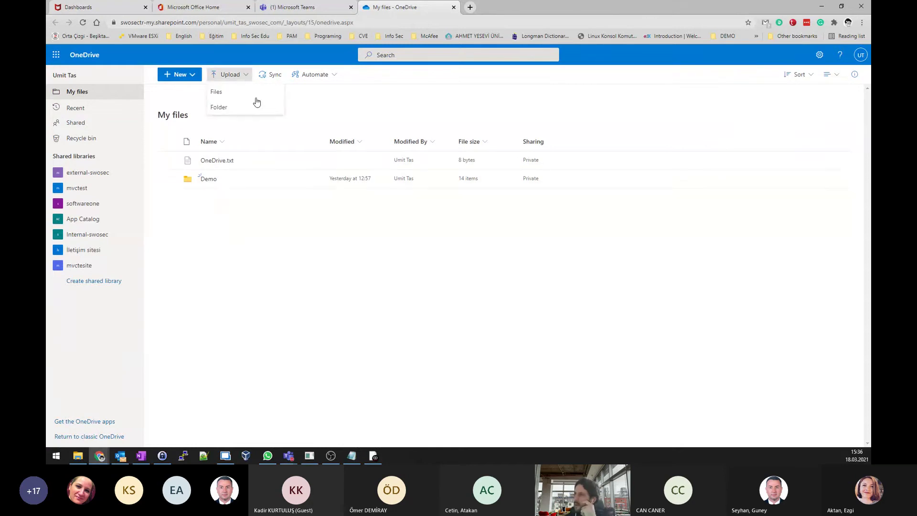
click(213, 94)
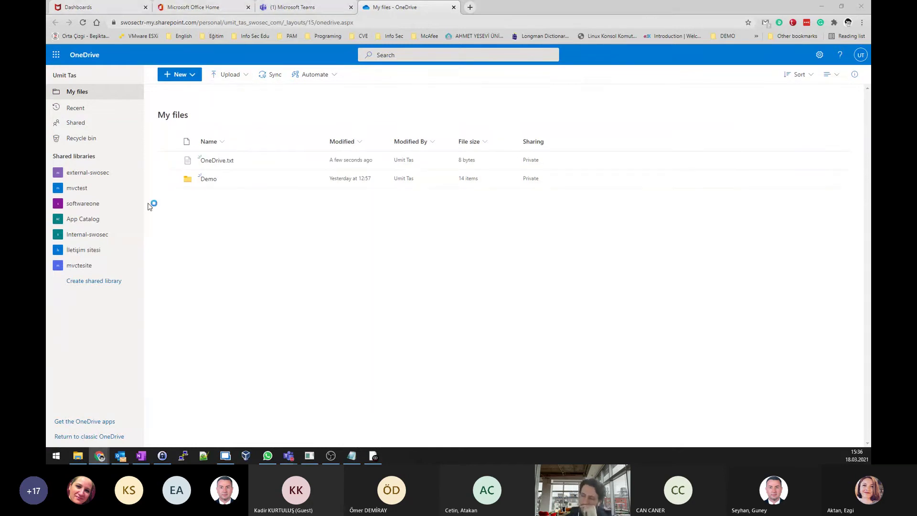
scroll(215, 144, down, 1)
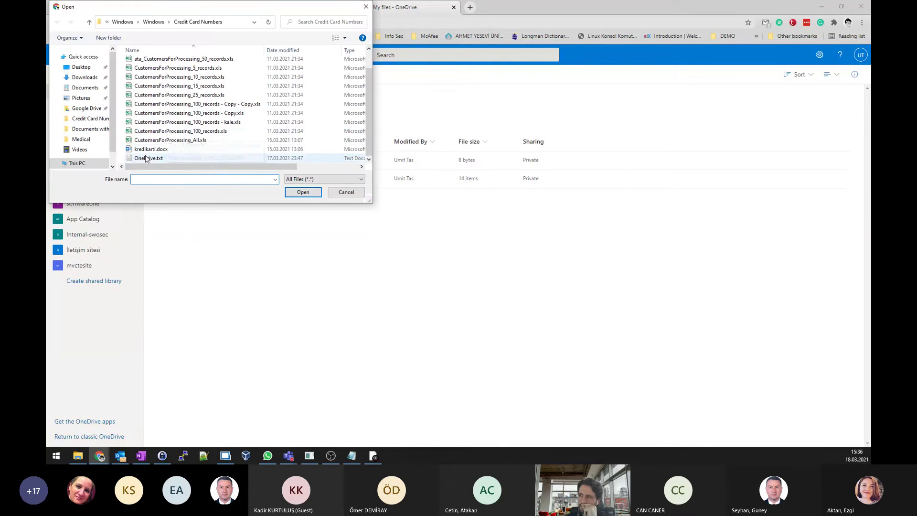
click(146, 158)
right_click(159, 163)
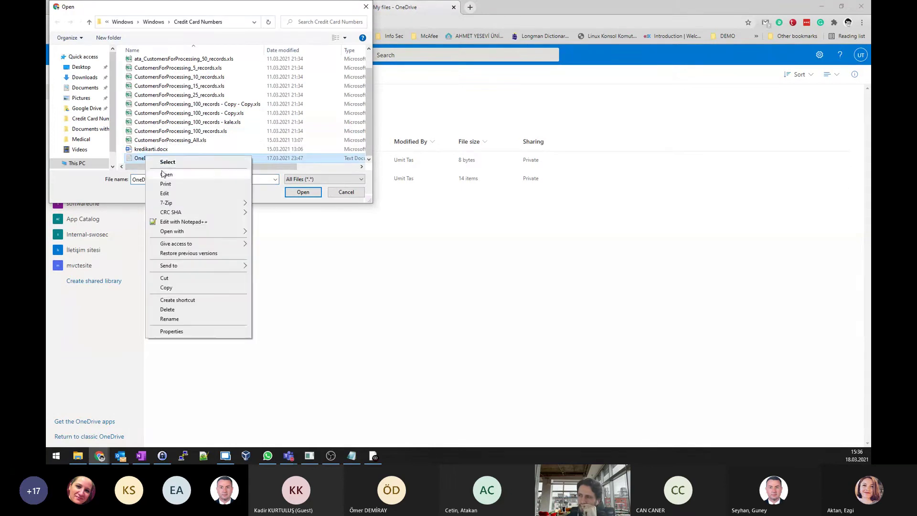
click(162, 174)
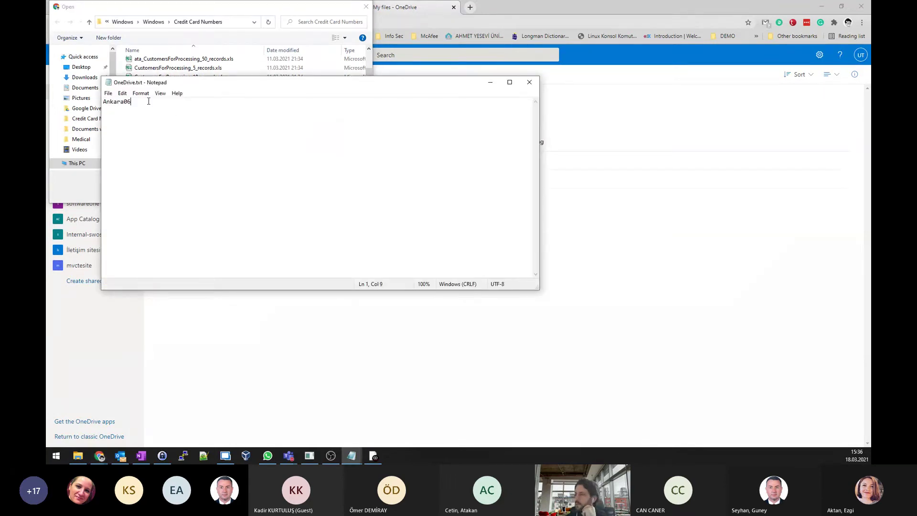
double_click(149, 101)
click(317, 98)
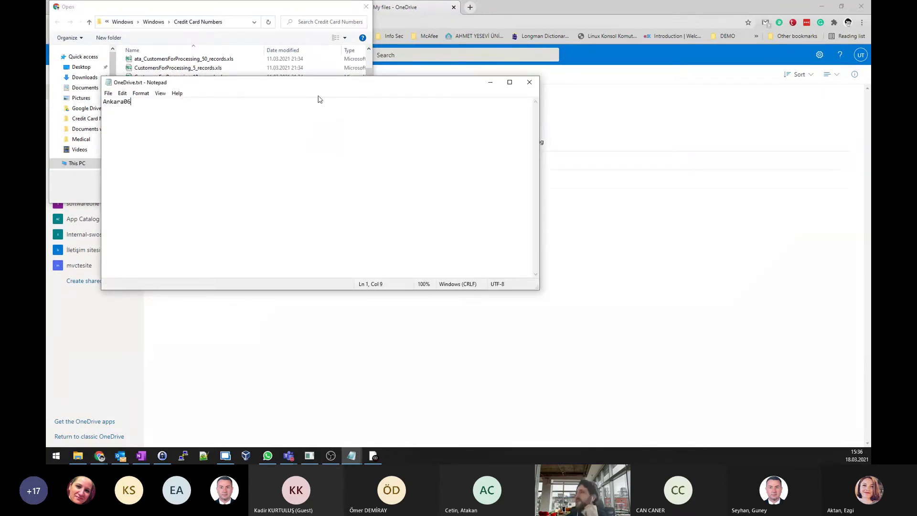
click(529, 84)
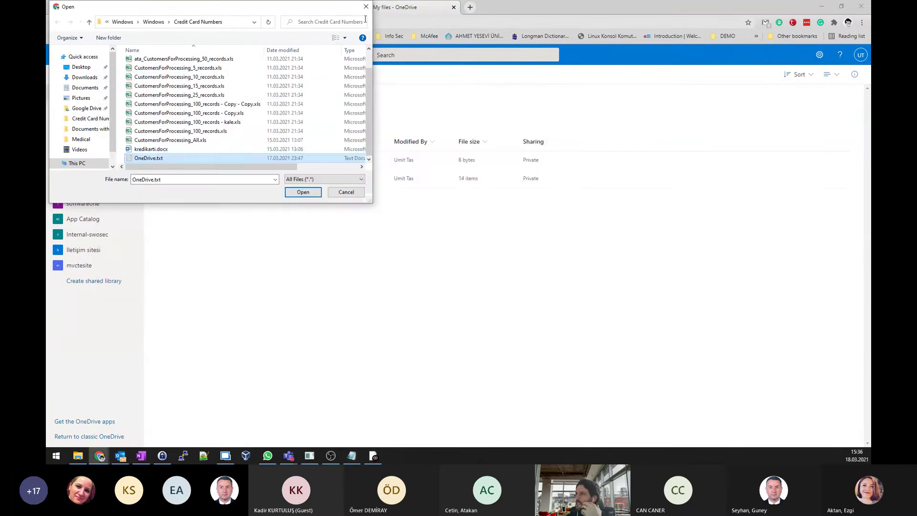
Step: Upload CustomersForProcessing_5_records.xls and CustomersForProcessing_100_records - Copy - Copy.xls to My files in OneDrive
scroll(287, 125, up, 1)
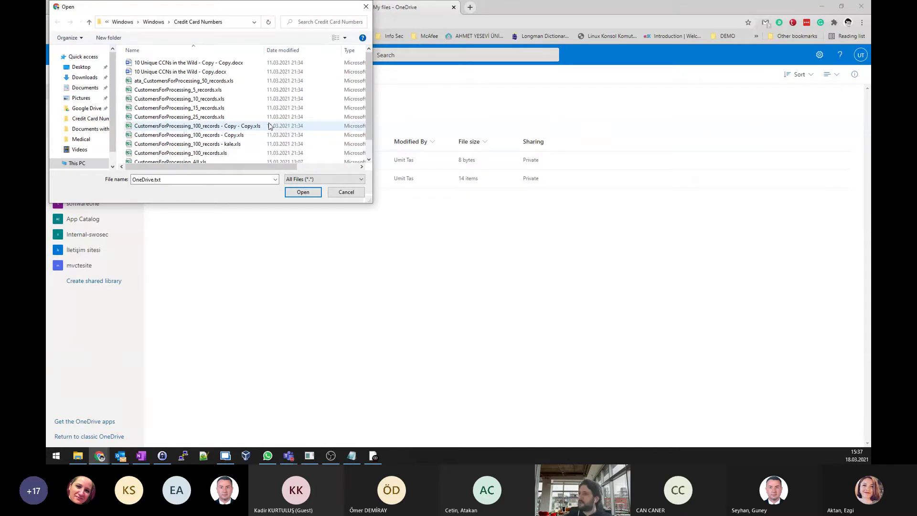
click(216, 93)
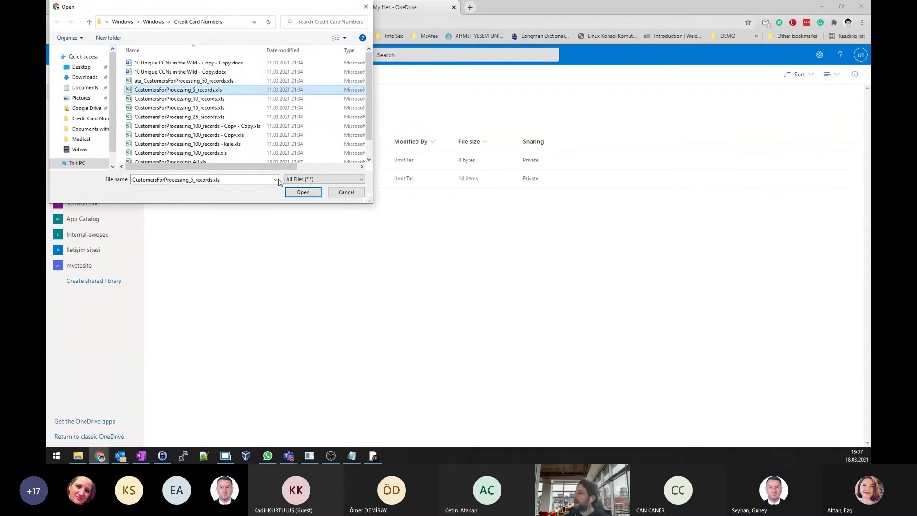
click(303, 193)
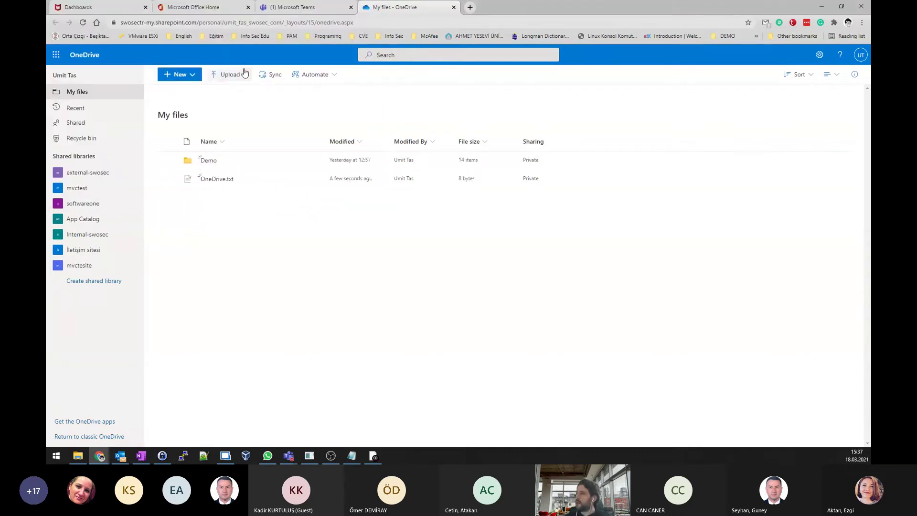
click(231, 75)
click(218, 93)
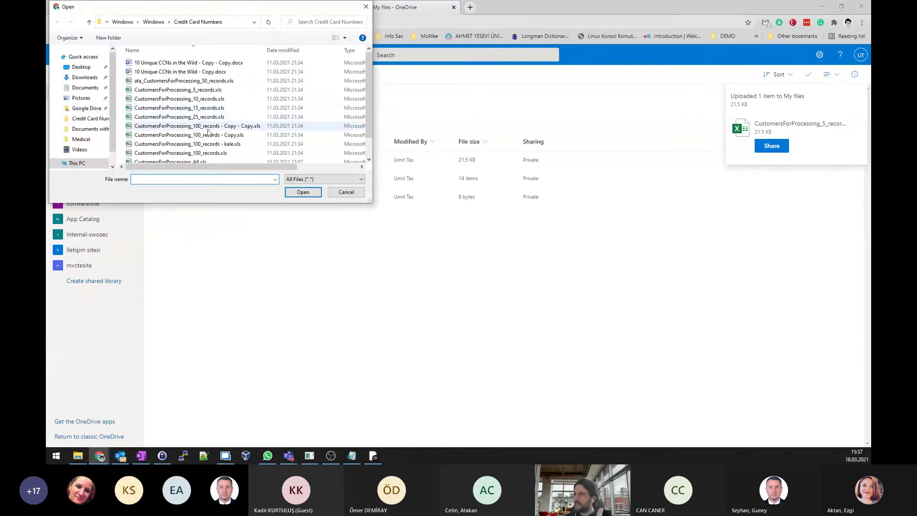
double_click(193, 127)
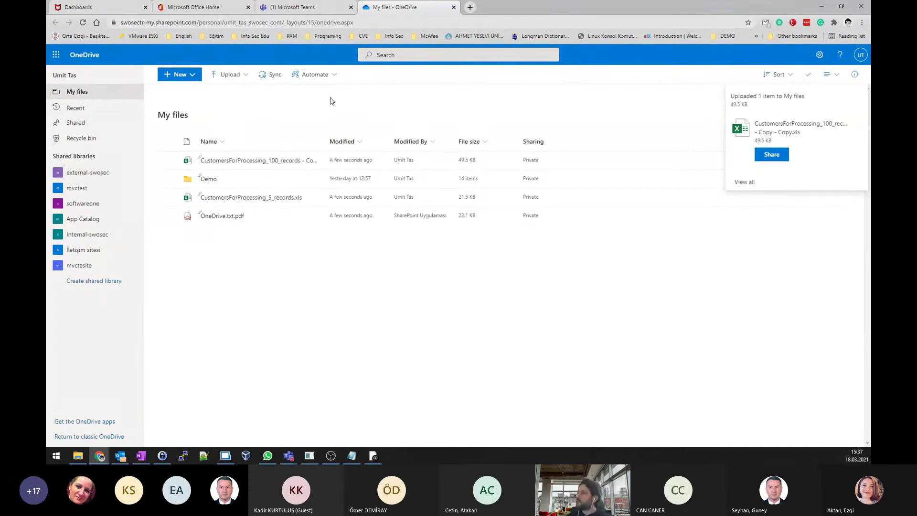
Step: Upload Autopsy.docx from the local Medical folder to My files in OneDrive
click(234, 75)
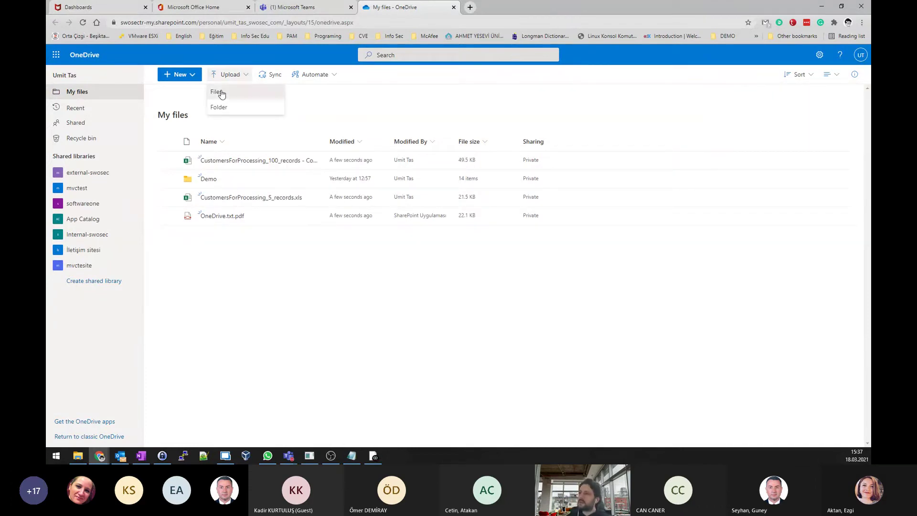
click(220, 90)
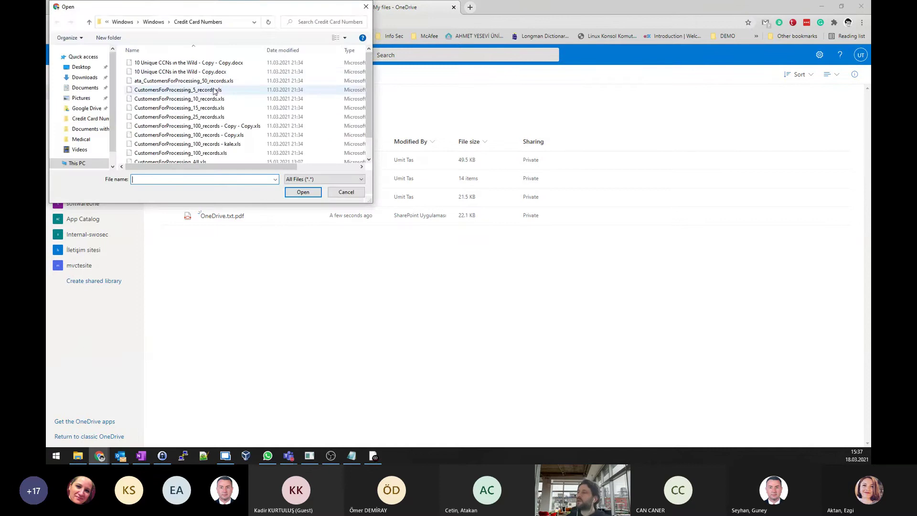
click(154, 22)
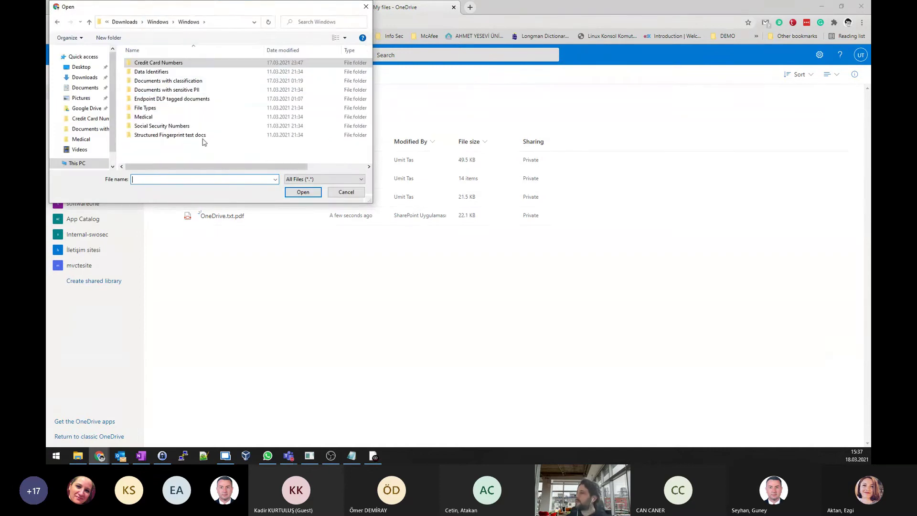
double_click(143, 118)
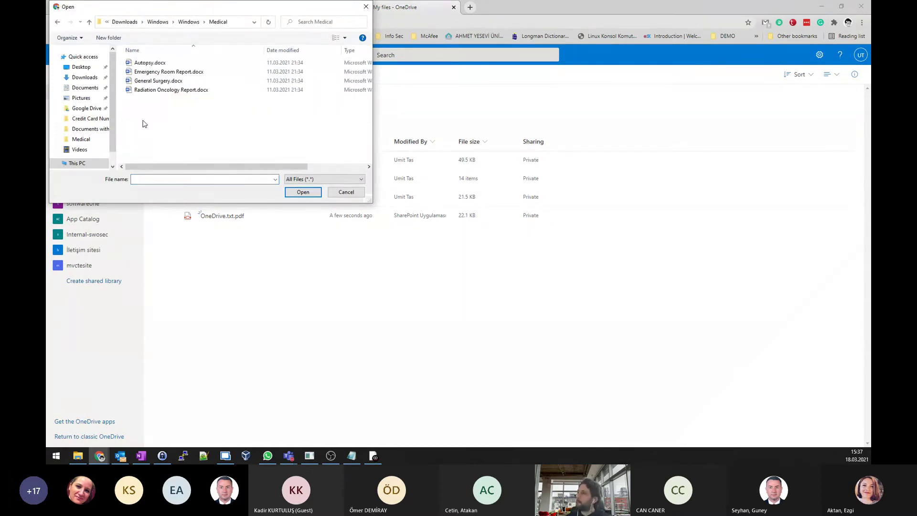
click(144, 62)
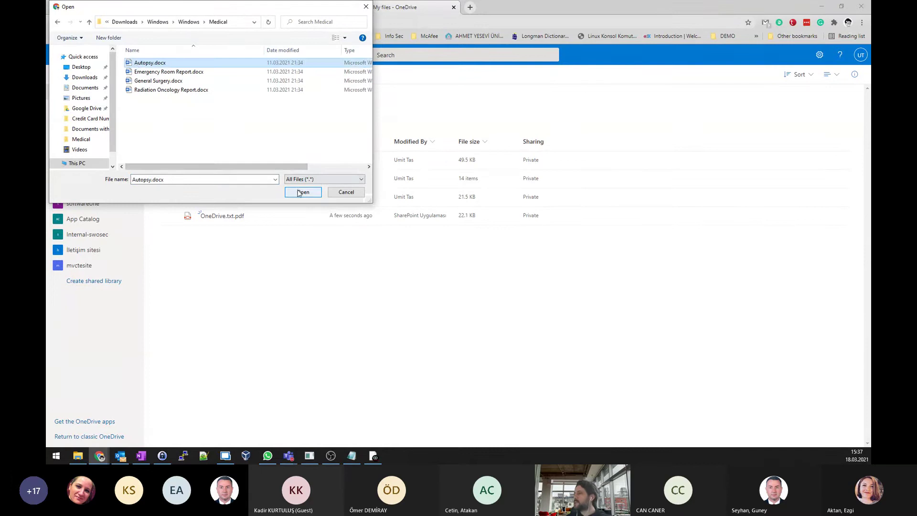
click(302, 192)
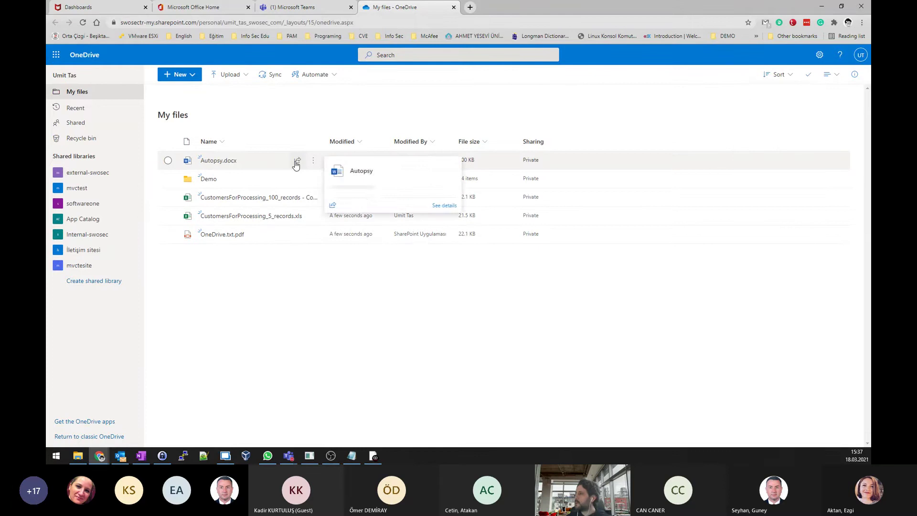
Step: Share Autopsy.docx through a link limited to specific people, entering the external recipient's e-mail address and sending the invitation
click(297, 161)
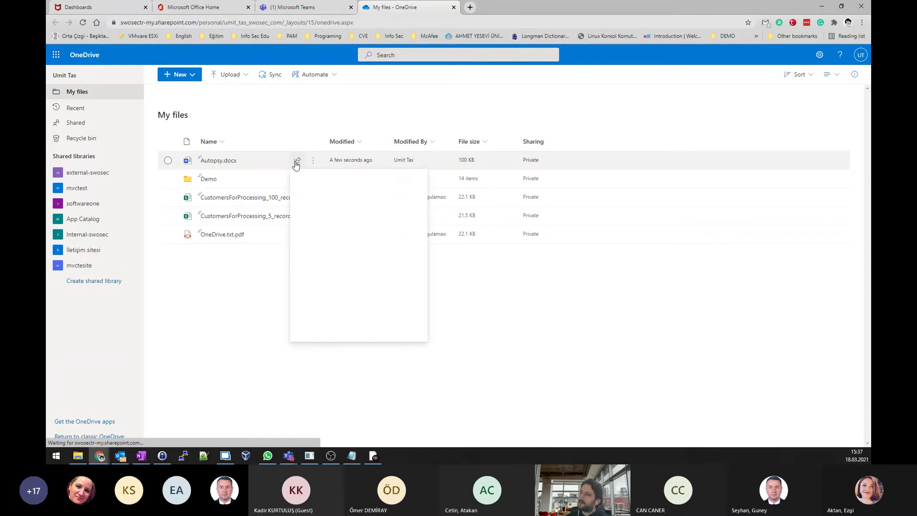
click(340, 206)
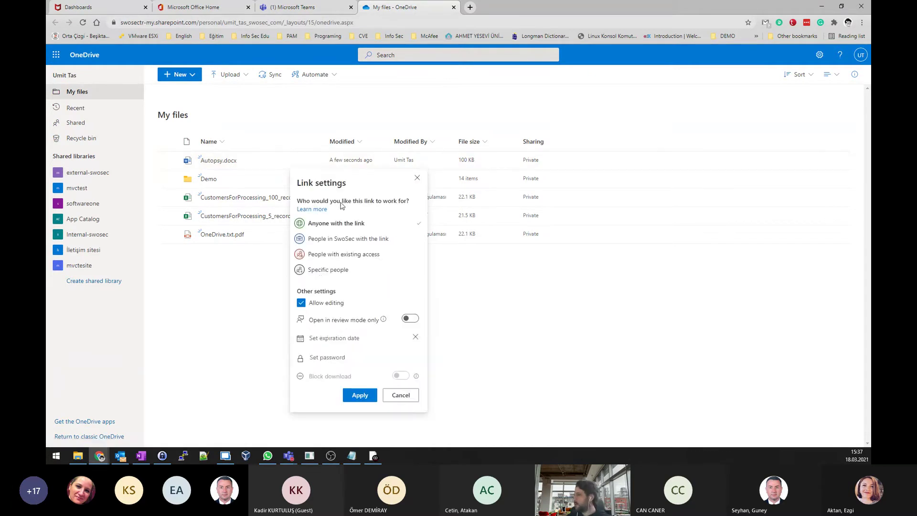
click(319, 270)
click(362, 359)
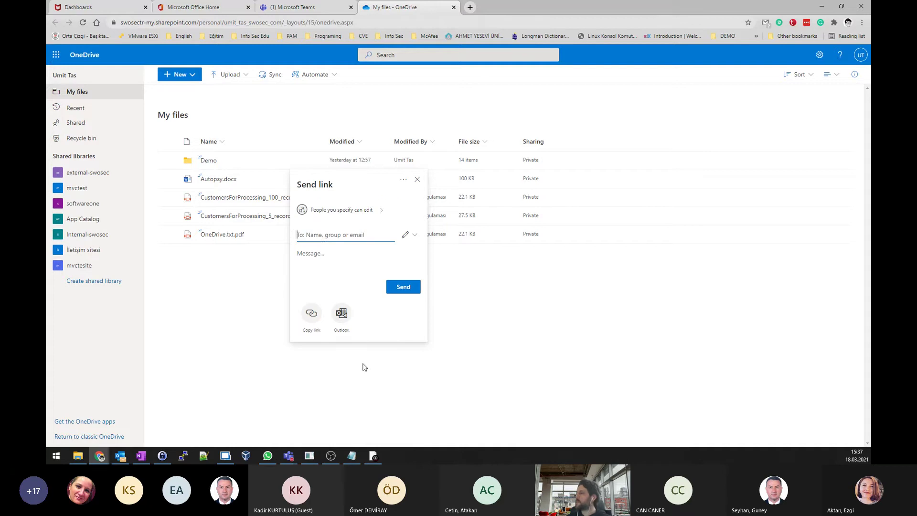
key(ctrl+v)
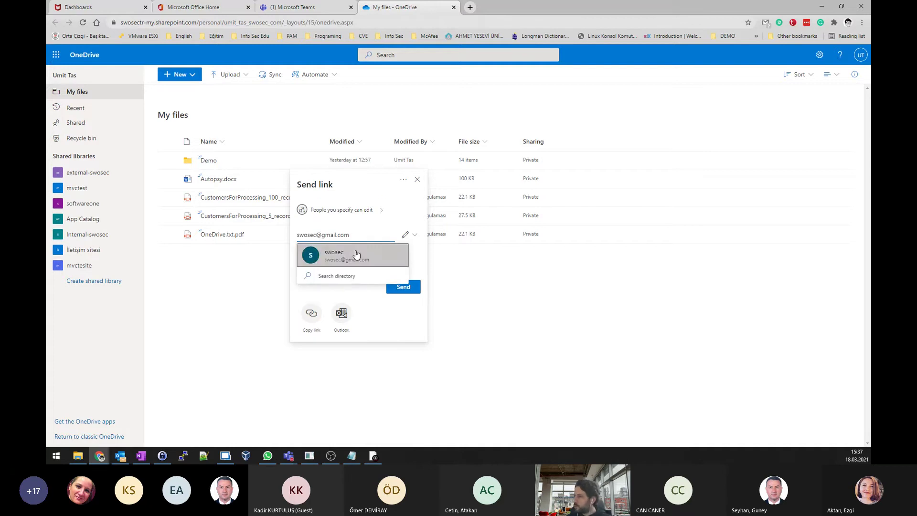
click(356, 255)
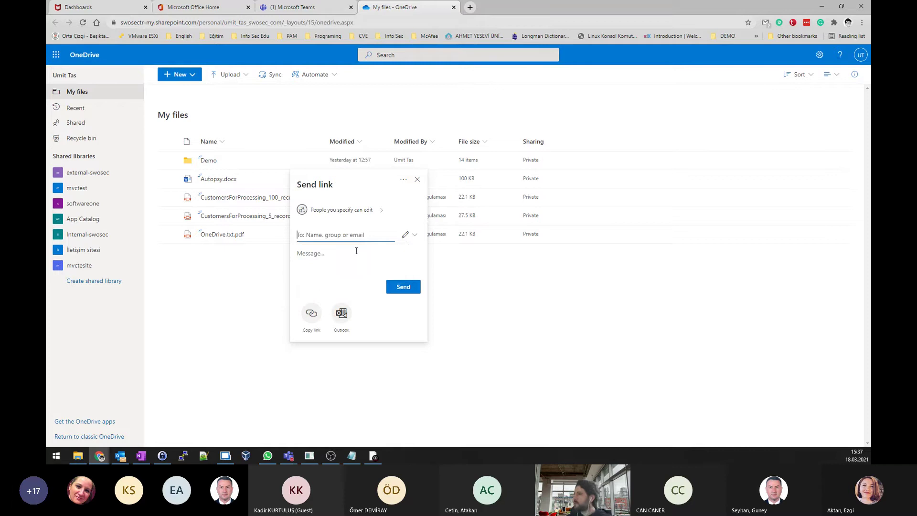
click(404, 323)
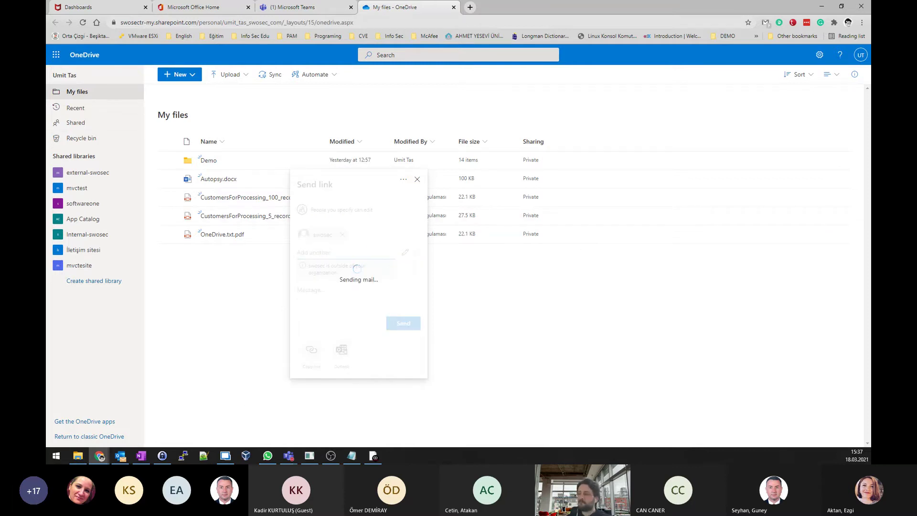
Step: Switch to McAfee MVISION Cloud and open the DLP policy Webinar usecase 3 - Data Identifier for editing
click(87, 10)
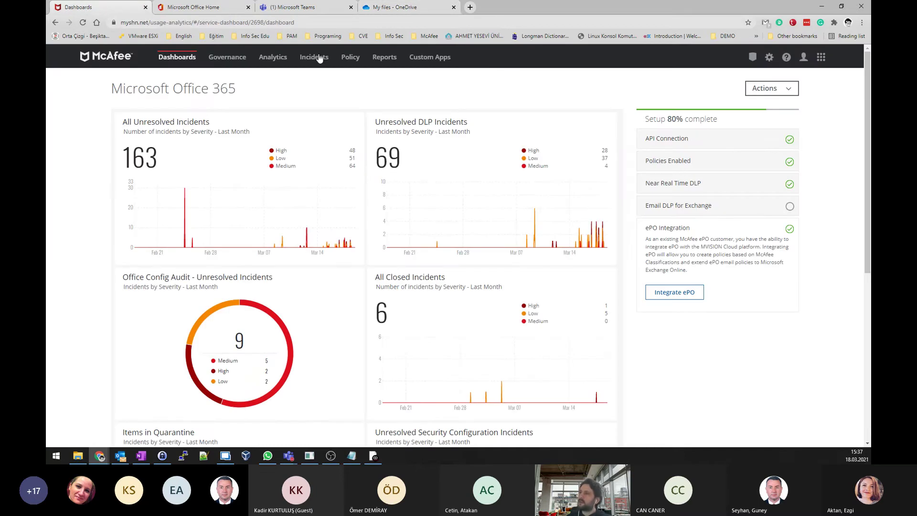
click(315, 58)
mouse_move(357, 64)
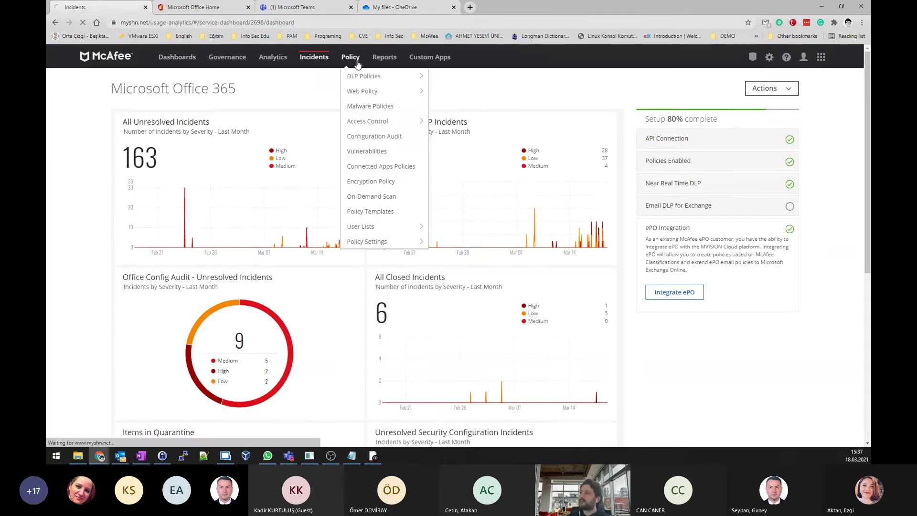
click(375, 76)
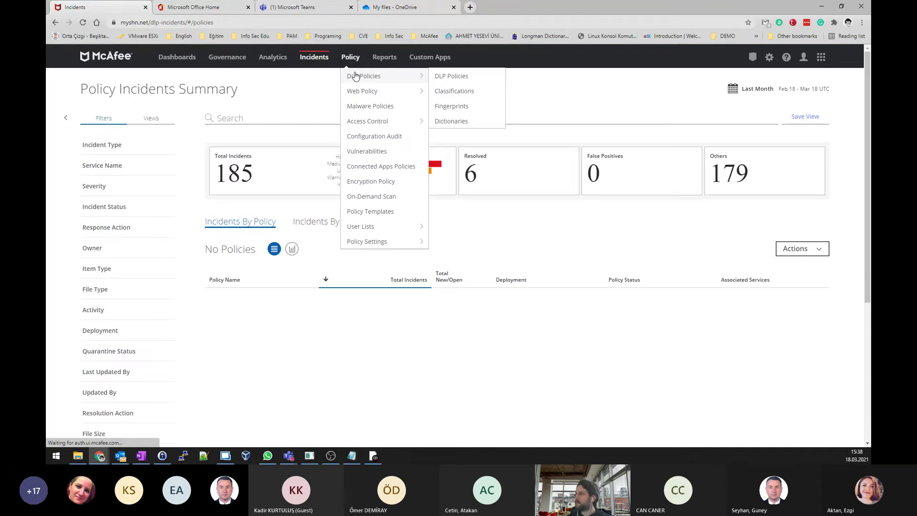
click(355, 77)
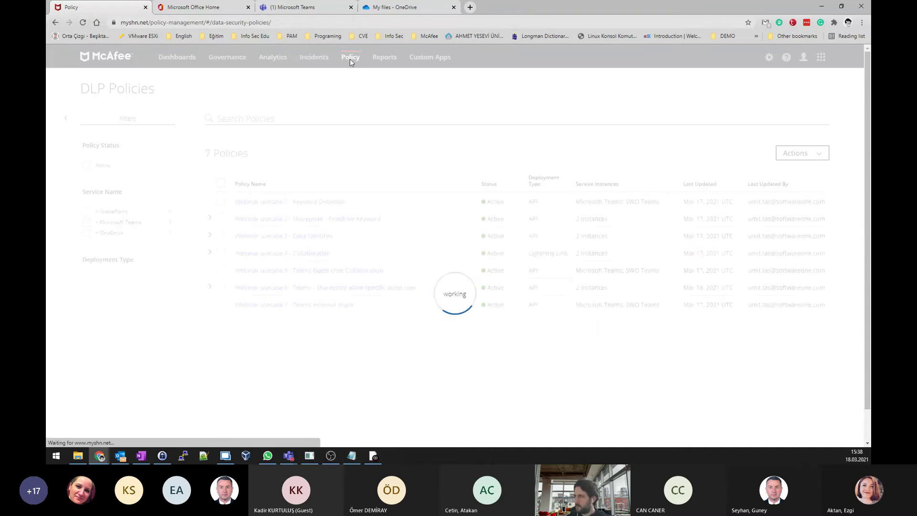
mouse_move(350, 61)
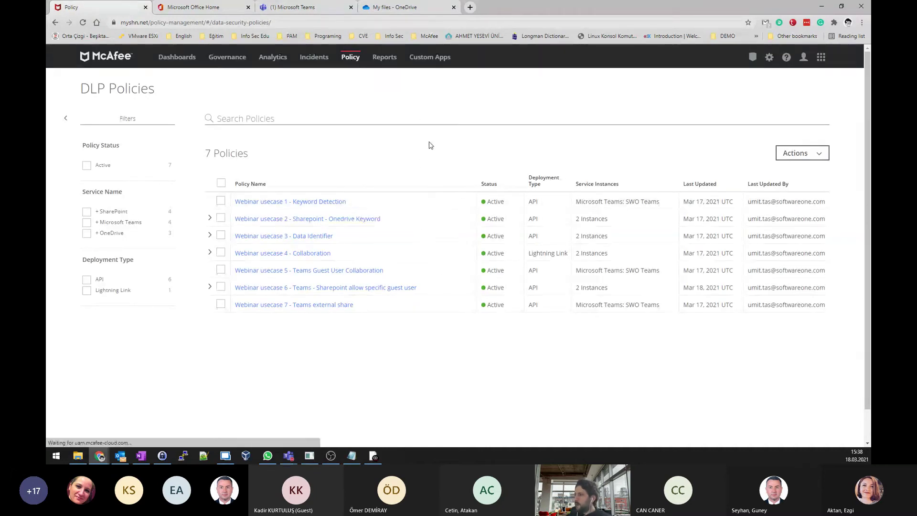
click(308, 237)
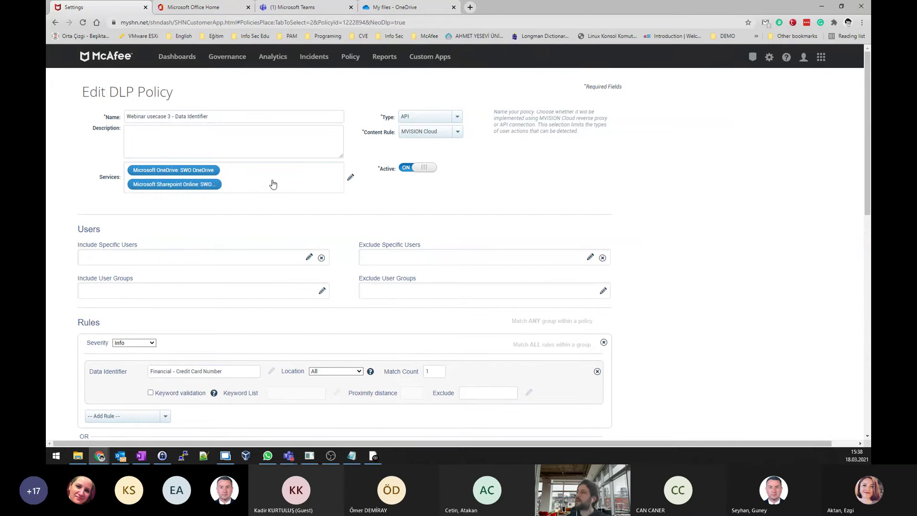
Step: Examine the service instances available for the policy, and close the selection without changes
click(351, 178)
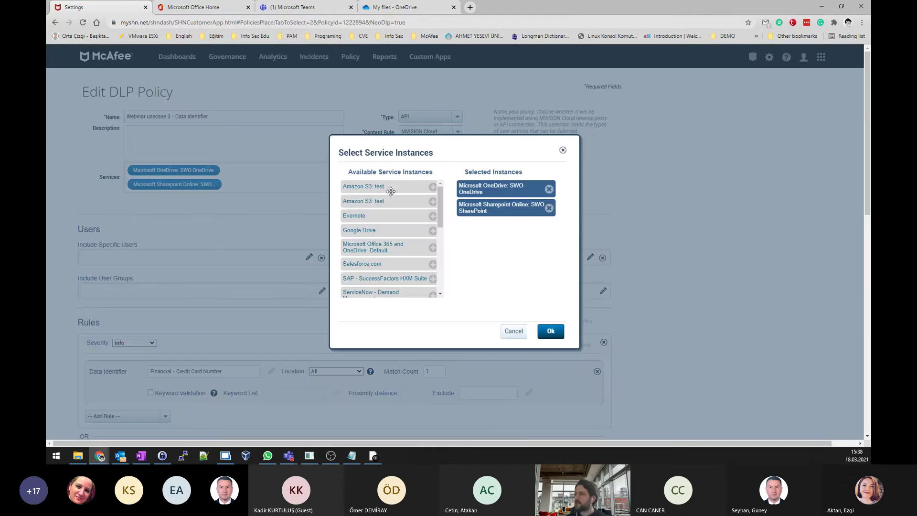
scroll(391, 191, down, 3)
scroll(407, 219, down, 1)
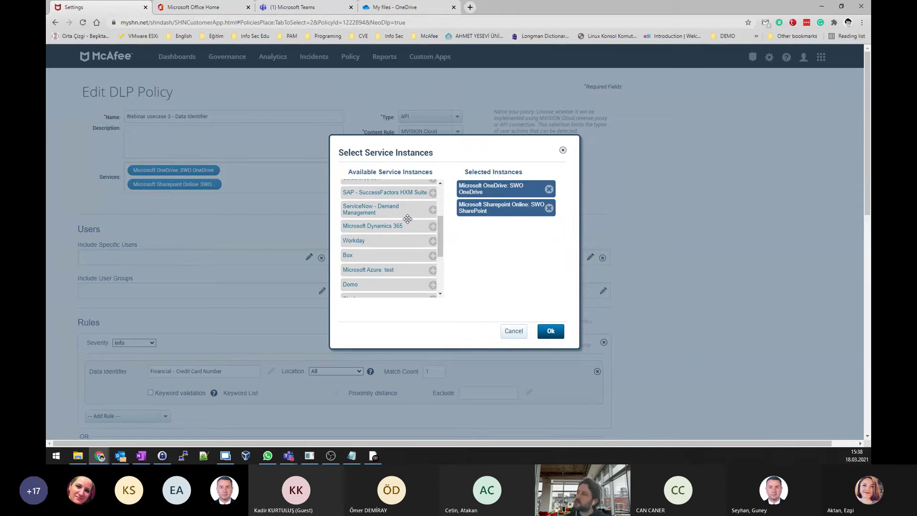
scroll(408, 219, down, 3)
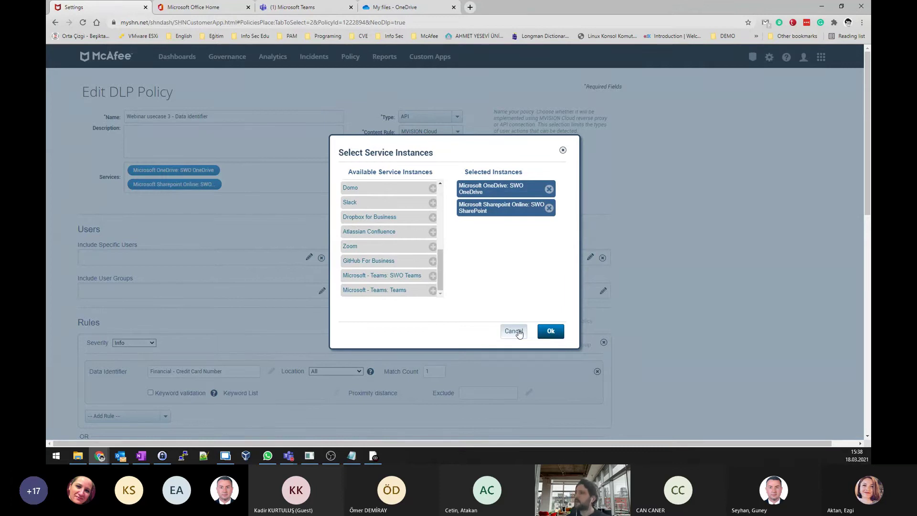
scroll(410, 266, up, 5)
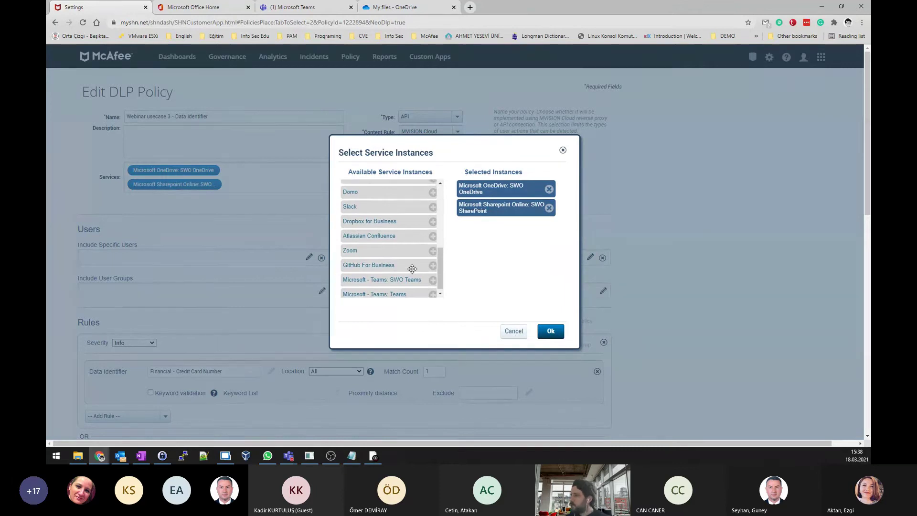
click(511, 331)
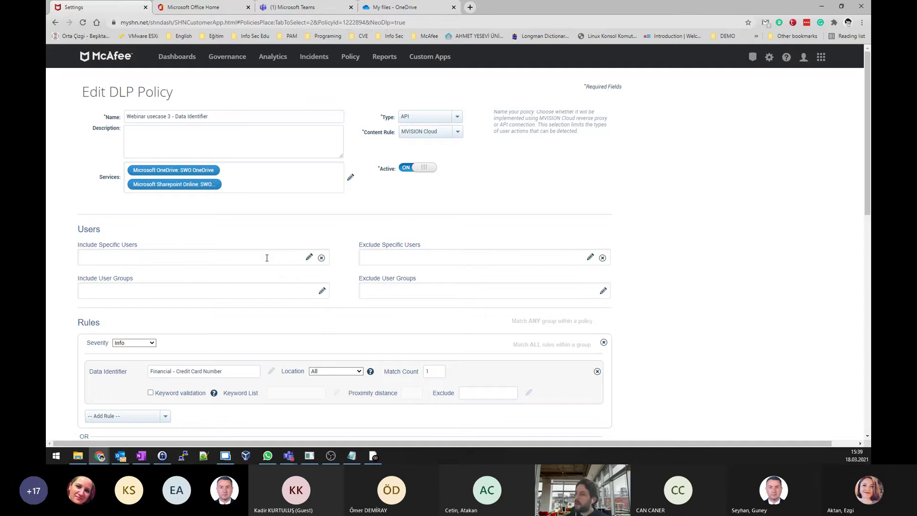
Step: Examine the predefined dictionaries offered for including specific users in the policy, and cancel the user edit
click(309, 257)
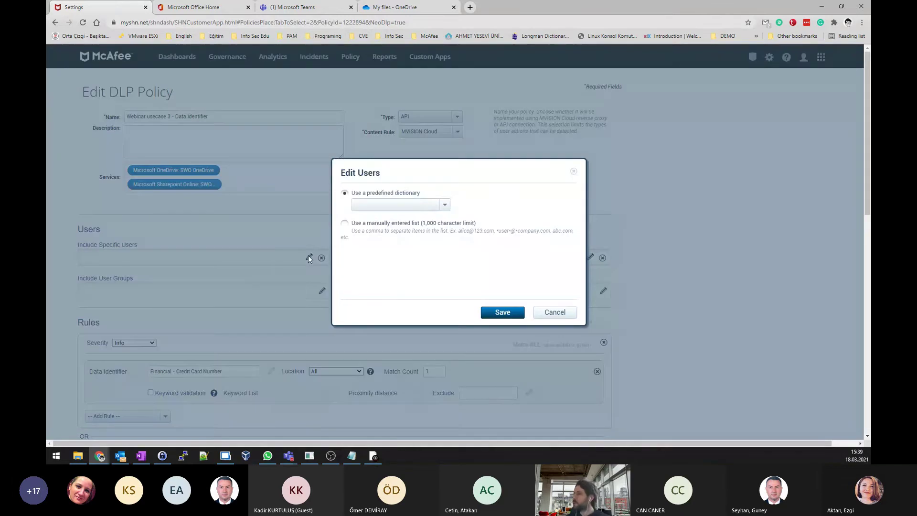
click(359, 205)
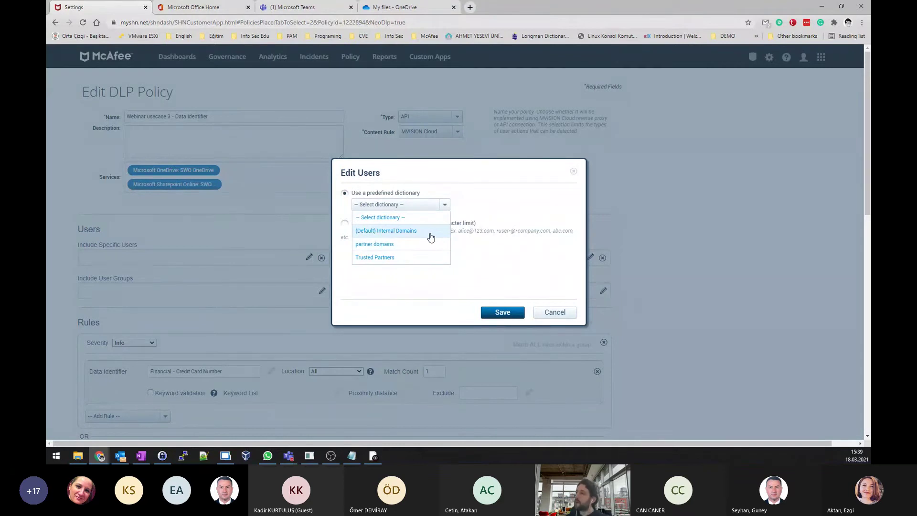
click(569, 313)
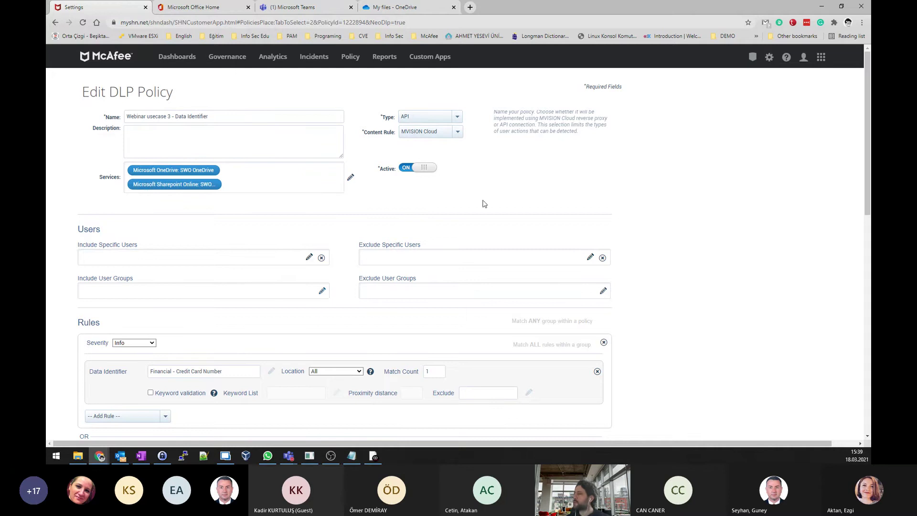
Step: Browse the Info severity rule's data identifiers under U.S. Driver's License Number, and reselect Credit Card Number in the Financial category
scroll(445, 260, down, 2)
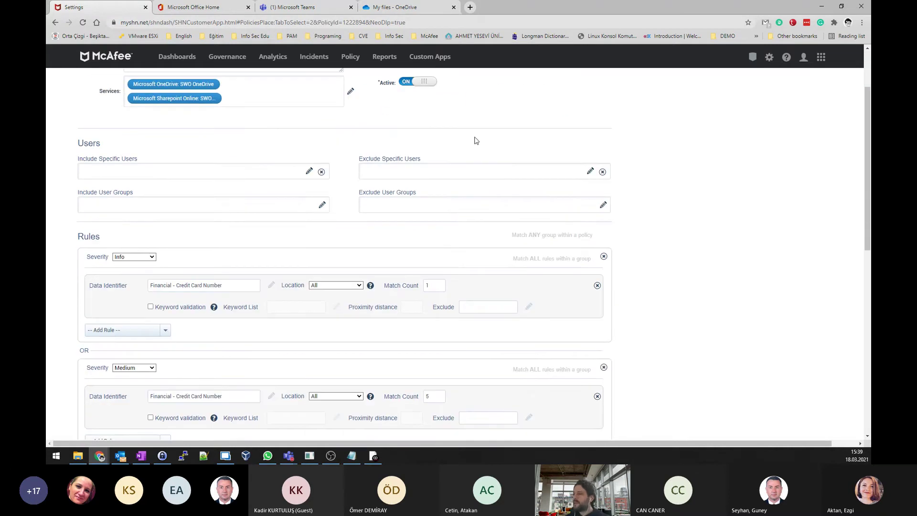
scroll(451, 168, down, 1)
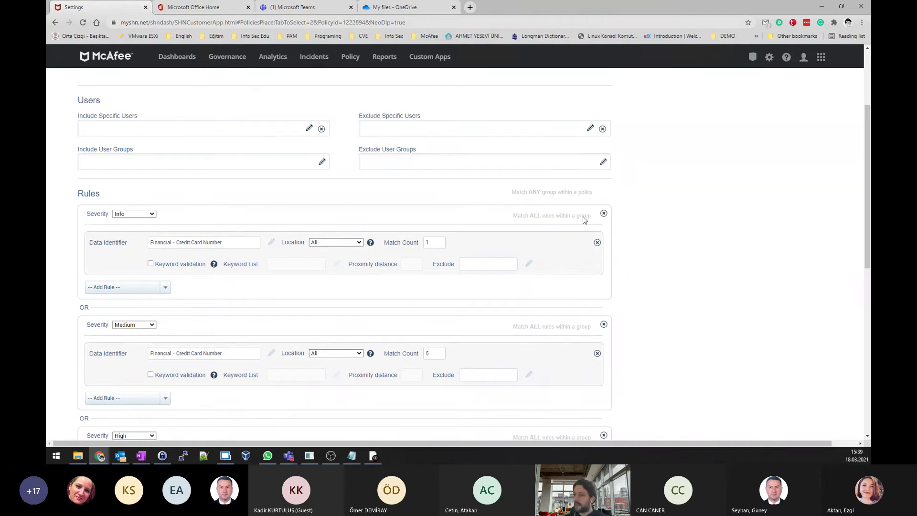
click(224, 241)
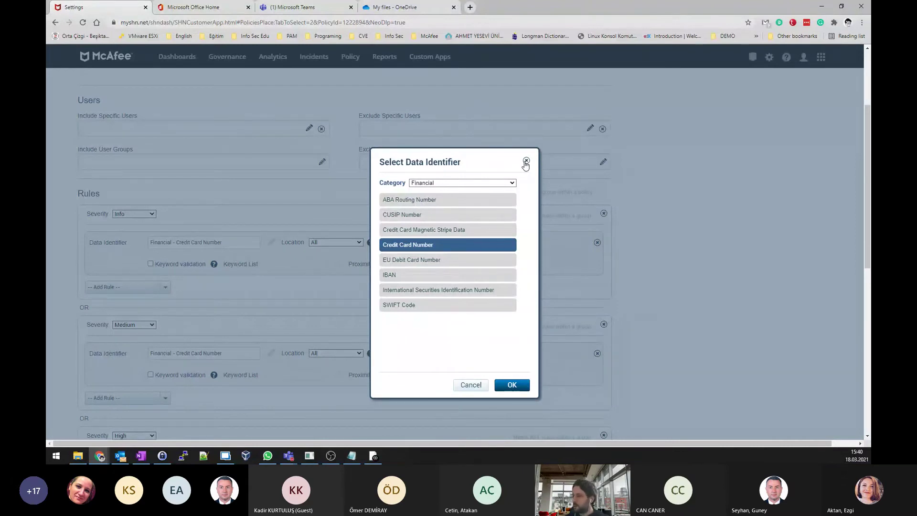
click(429, 184)
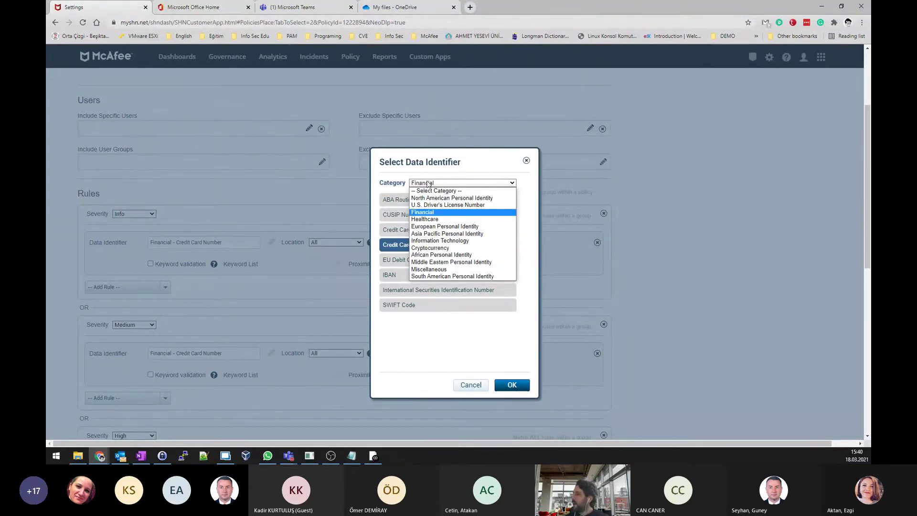
click(430, 207)
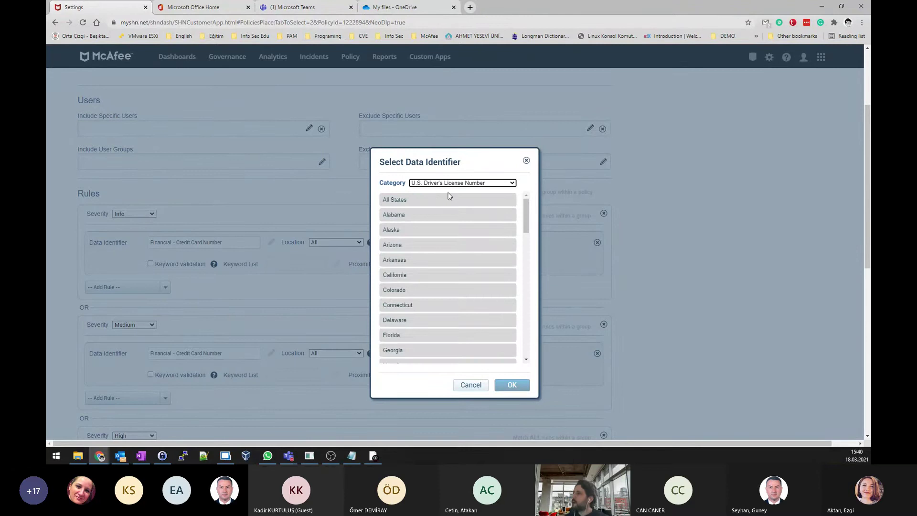
scroll(451, 206, down, 5)
click(466, 185)
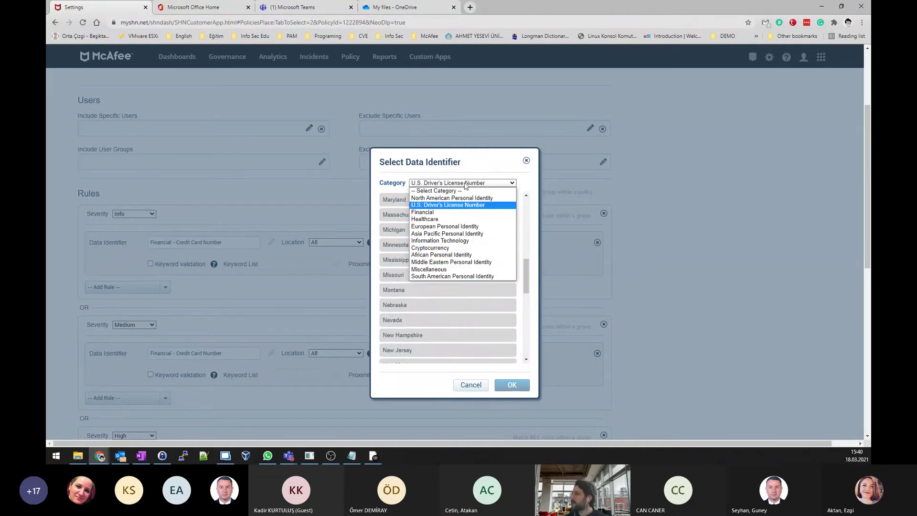
click(426, 212)
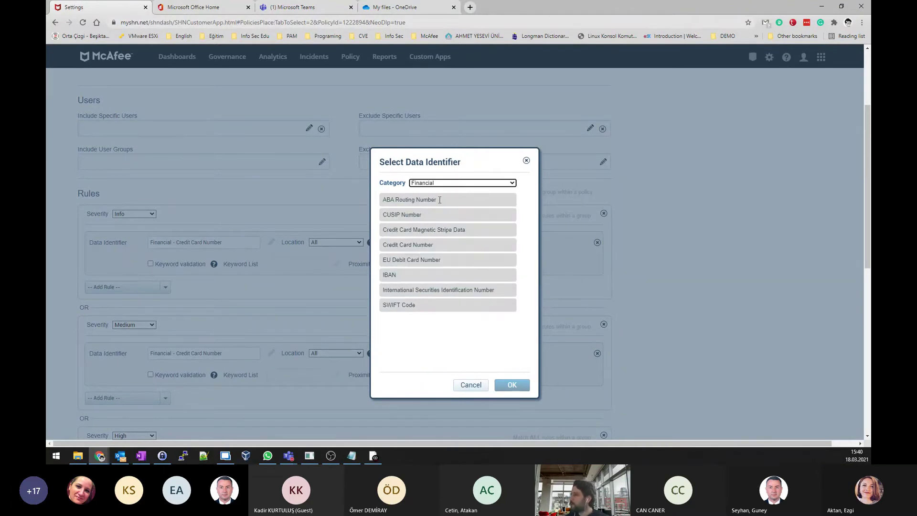
click(412, 247)
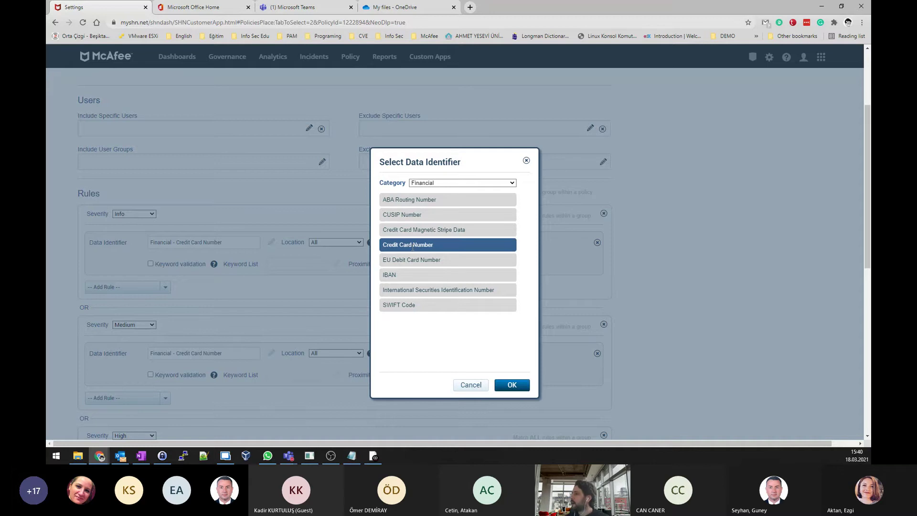
click(510, 385)
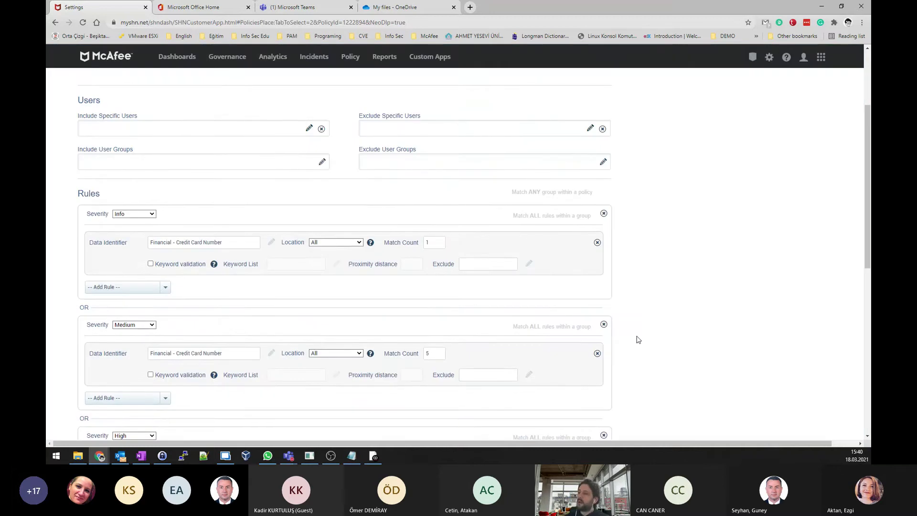
Step: Try adding a Classification rule to the Info severity group, examine its classification source options, and remove the rule
scroll(638, 340, down, 1)
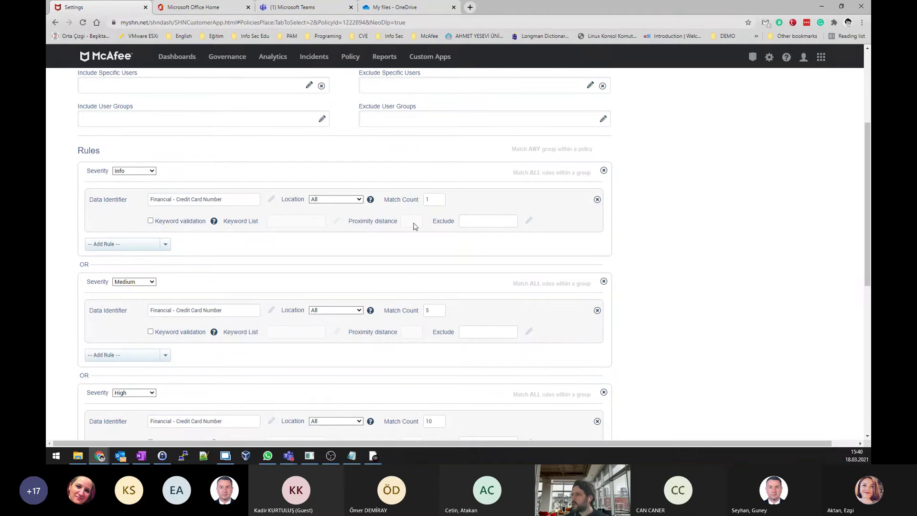
click(166, 245)
click(130, 271)
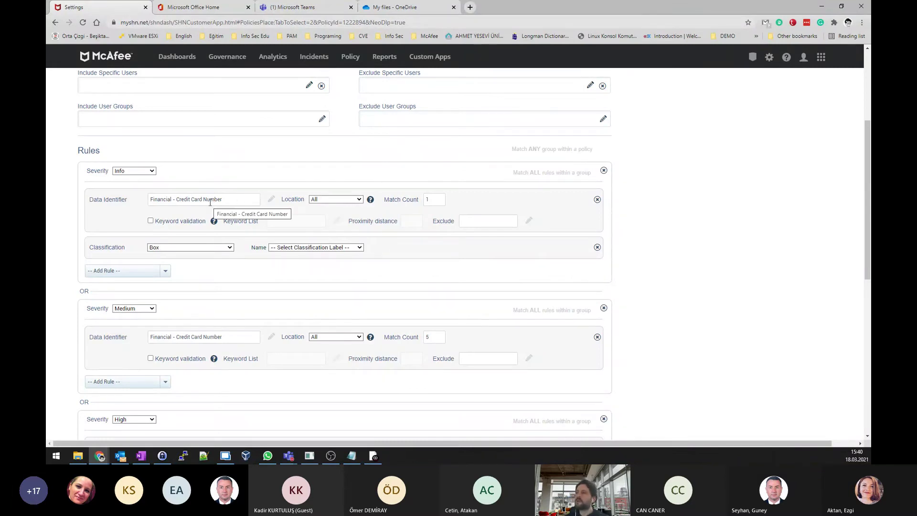
click(222, 248)
click(173, 252)
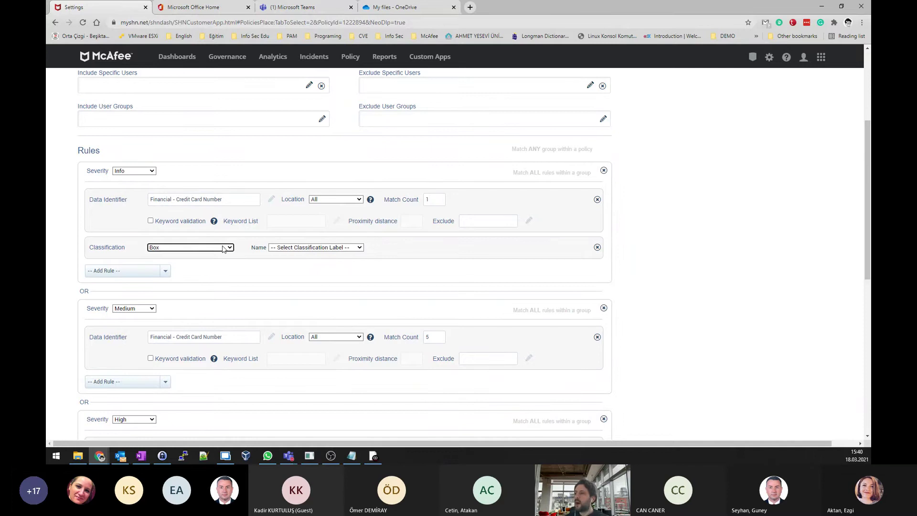
click(597, 246)
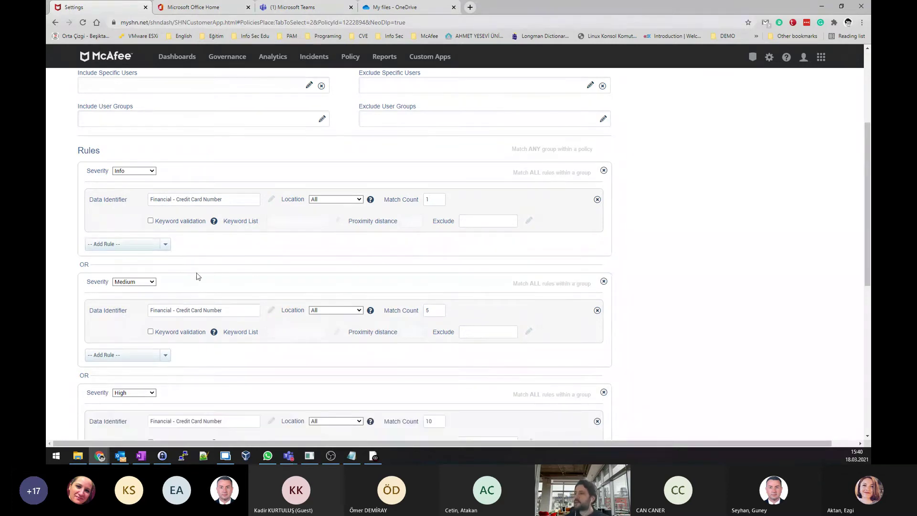
Step: Try adding a Regular Expression rule with the entry /s to the Info severity group, and remove the rule
click(166, 248)
scroll(124, 296, down, 3)
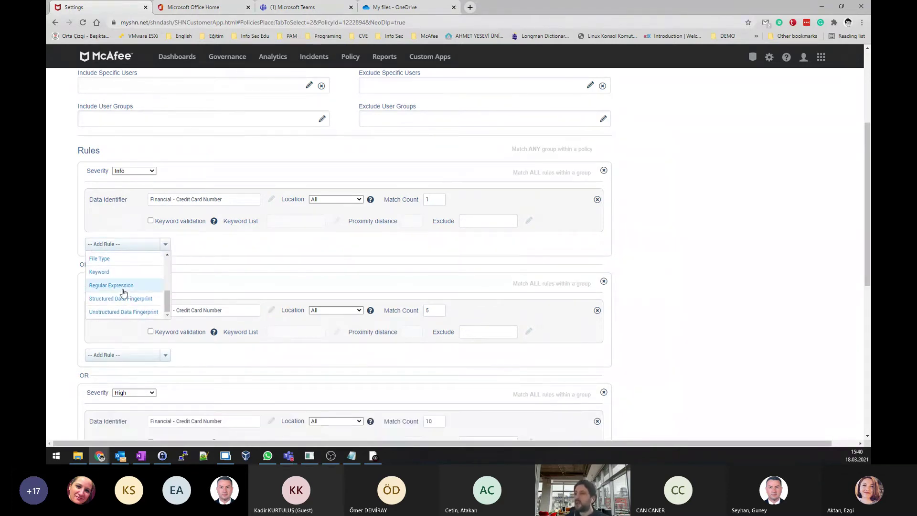
click(124, 288)
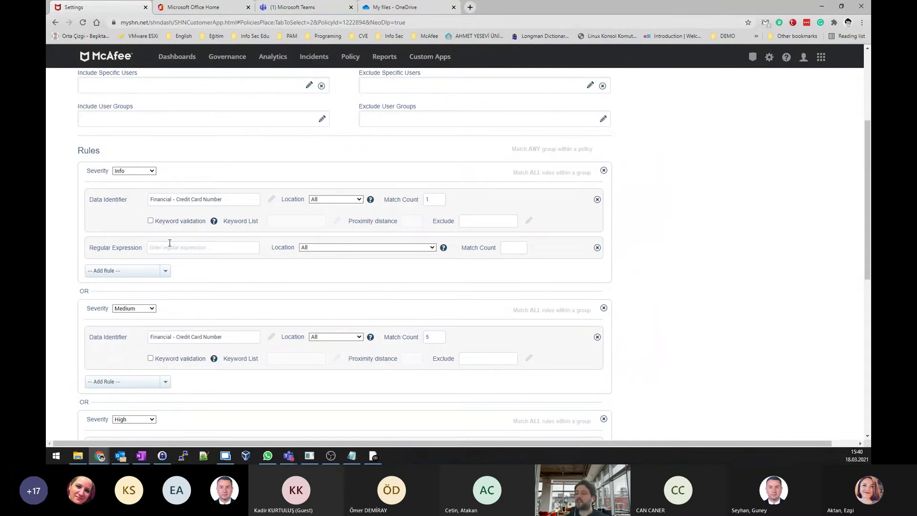
click(169, 247)
text(/s)
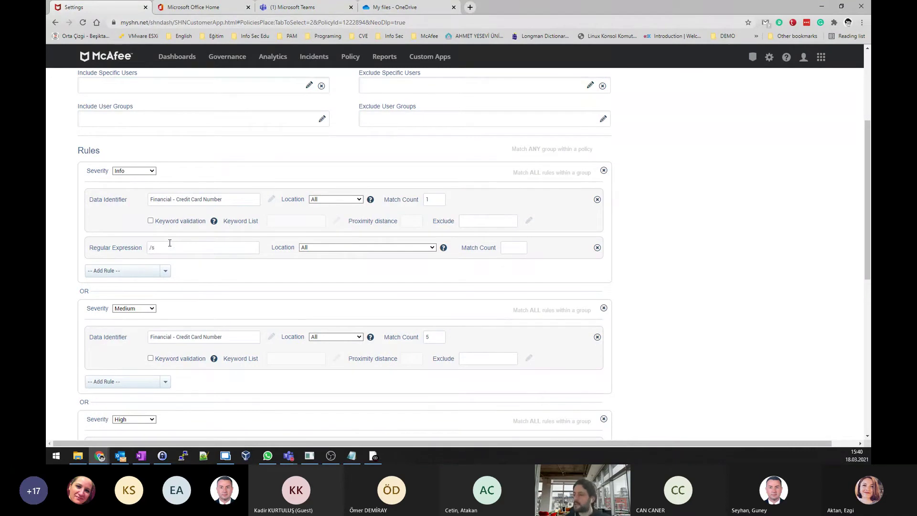
key(BackSpace)
key(BackSpace)
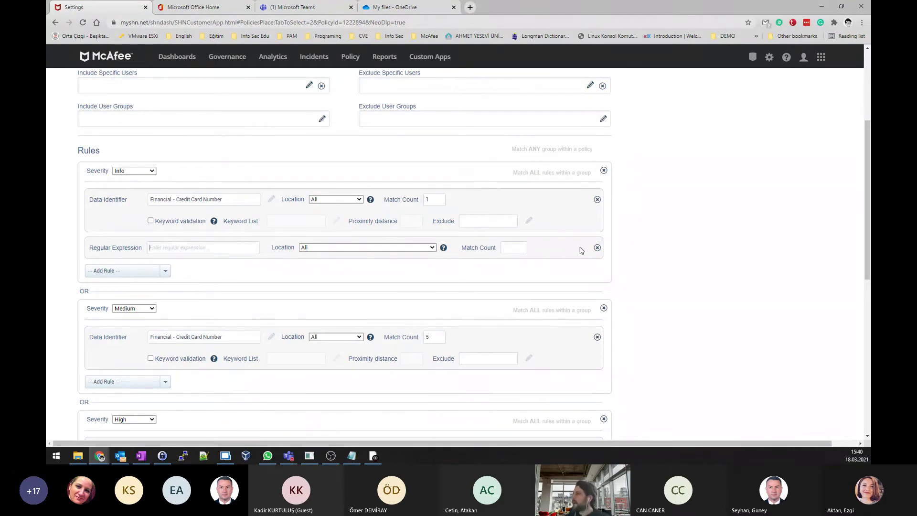
click(597, 248)
Step: Examine the credit card match counts set for the Info, Medium and High severity rule groups
scroll(597, 250, down, 2)
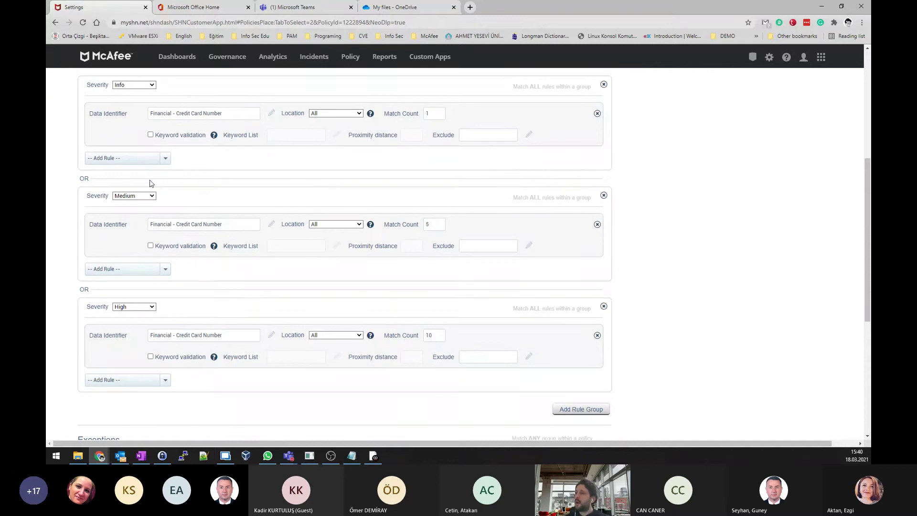
scroll(303, 199, up, 1)
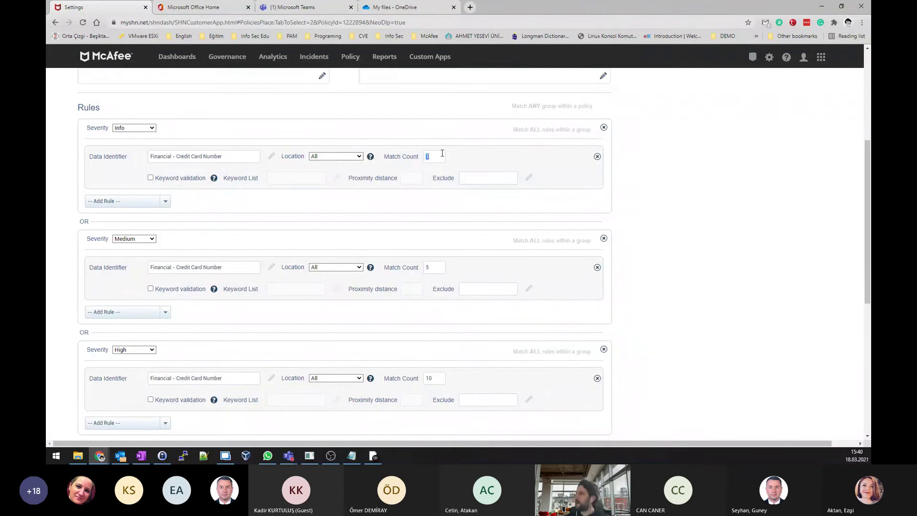
click(436, 159)
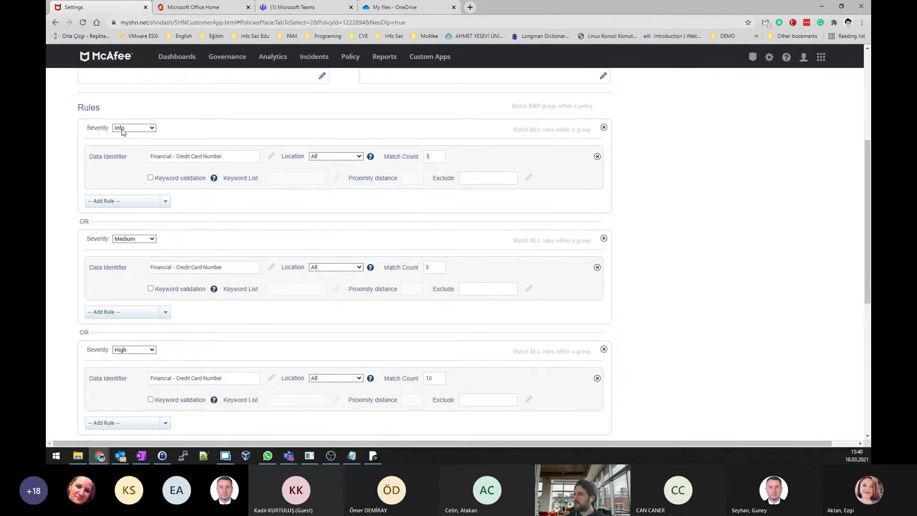
scroll(224, 152, down, 1)
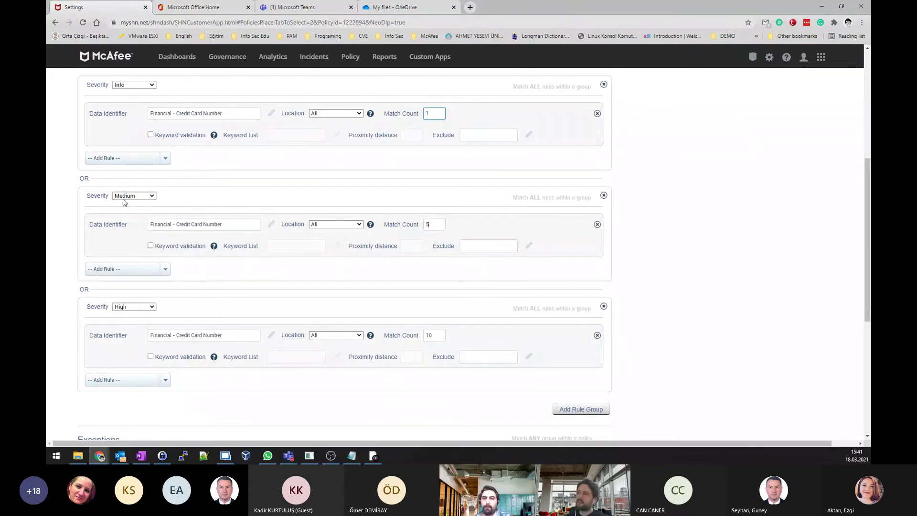
scroll(123, 202, down, 1)
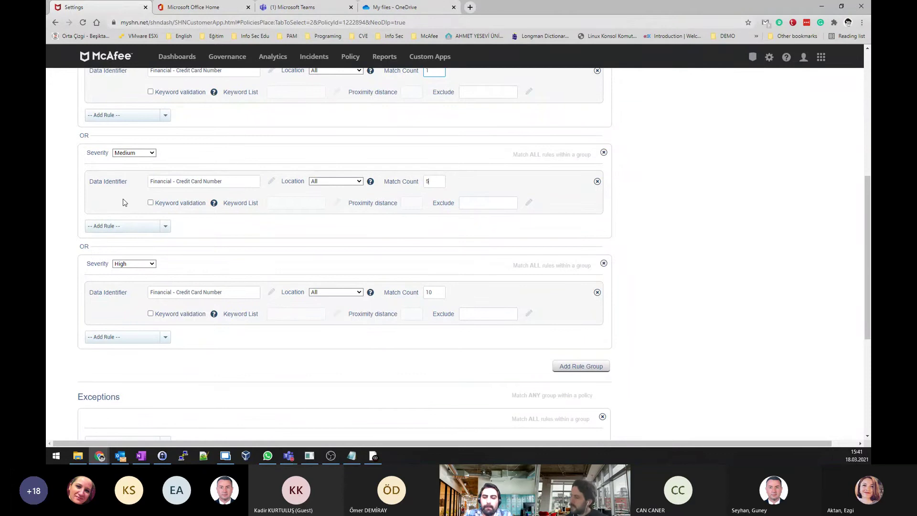
scroll(119, 203, down, 2)
mouse_move(370, 205)
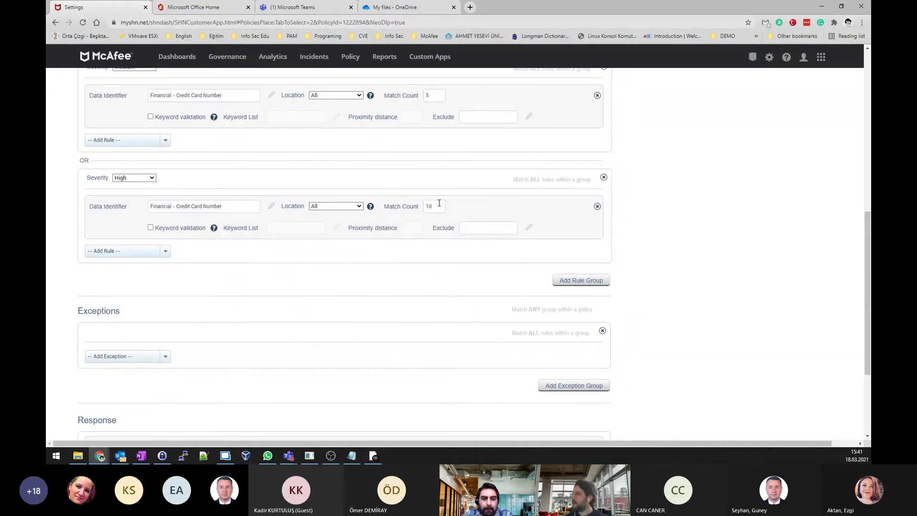
drag(439, 203, 411, 205)
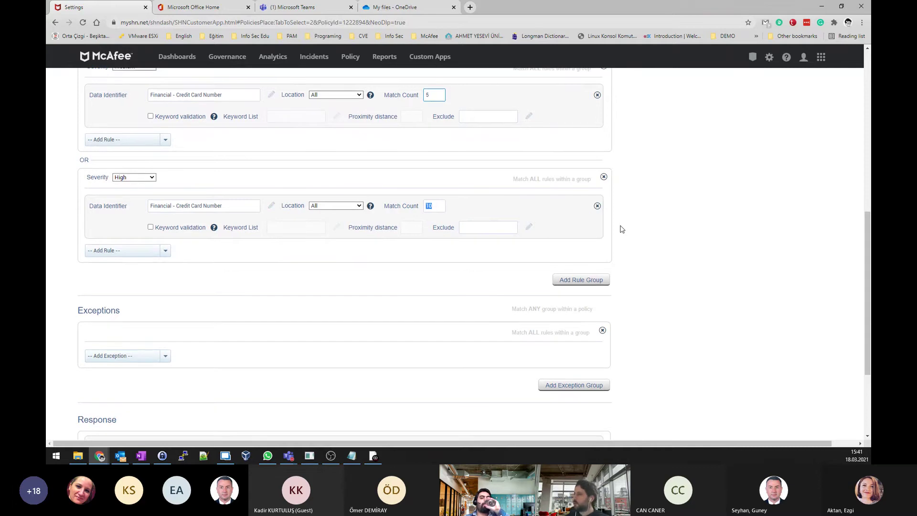
Step: Examine the response actions available for Medium severity matches, and cancel editing the policy
scroll(621, 229, down, 3)
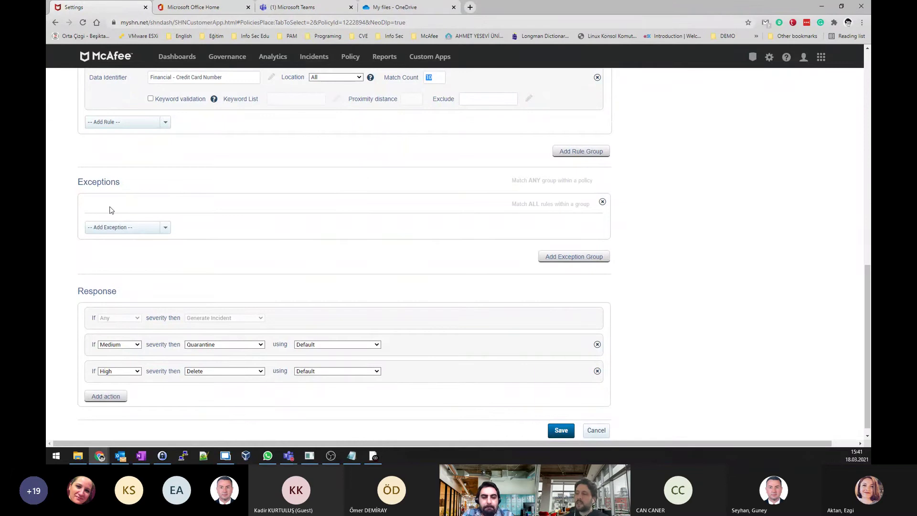
scroll(110, 210, down, 1)
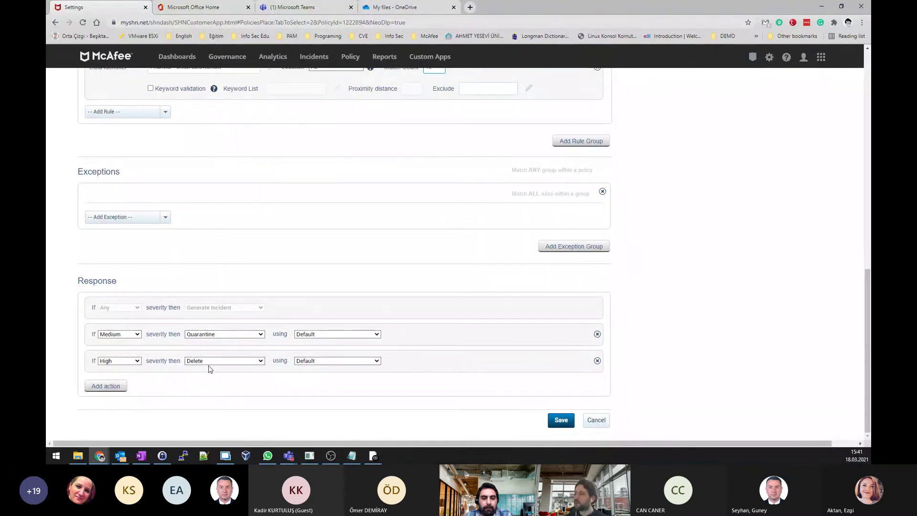
click(230, 335)
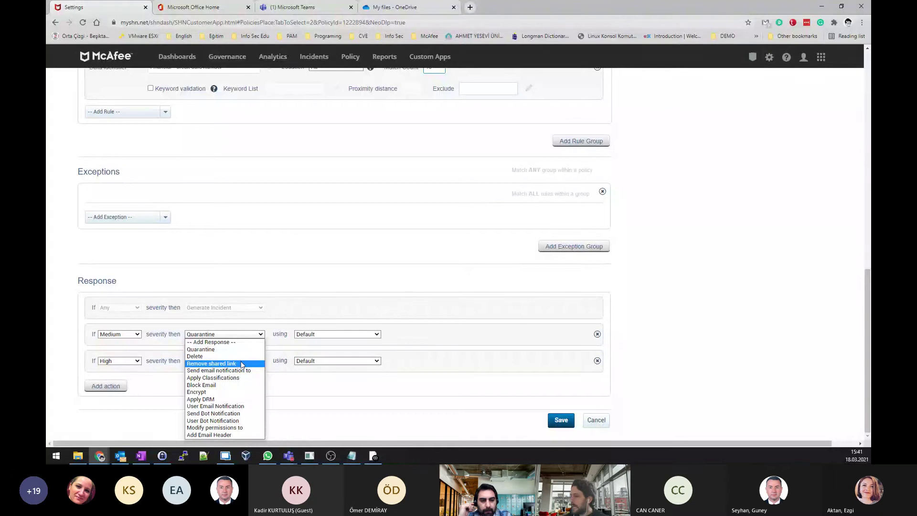
click(332, 420)
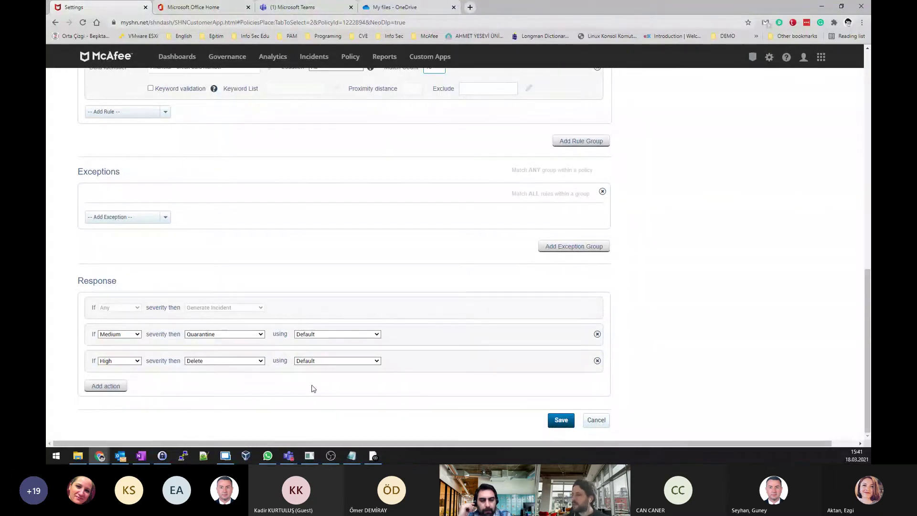
click(595, 424)
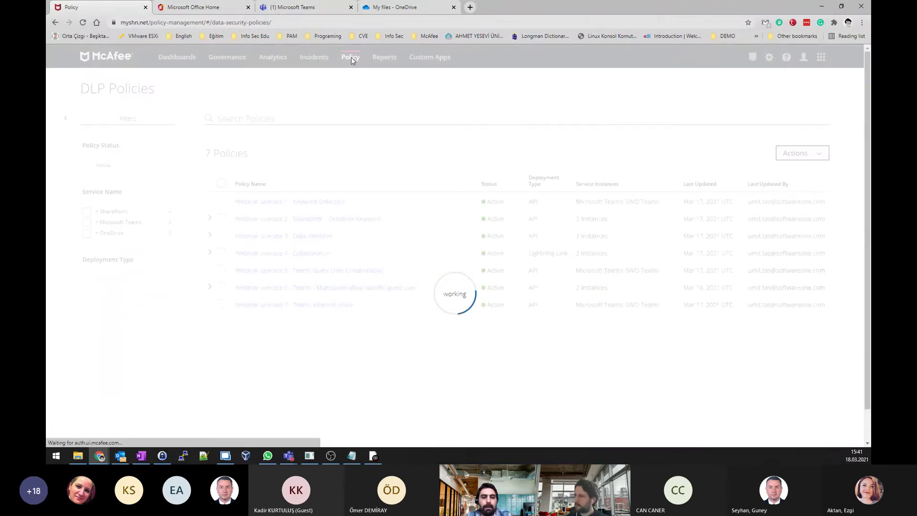
Step: Reopen the policy Webinar usecase 3 - Data Identifier and add a Classification rule using McAfee Classification to the Info severity group
click(323, 236)
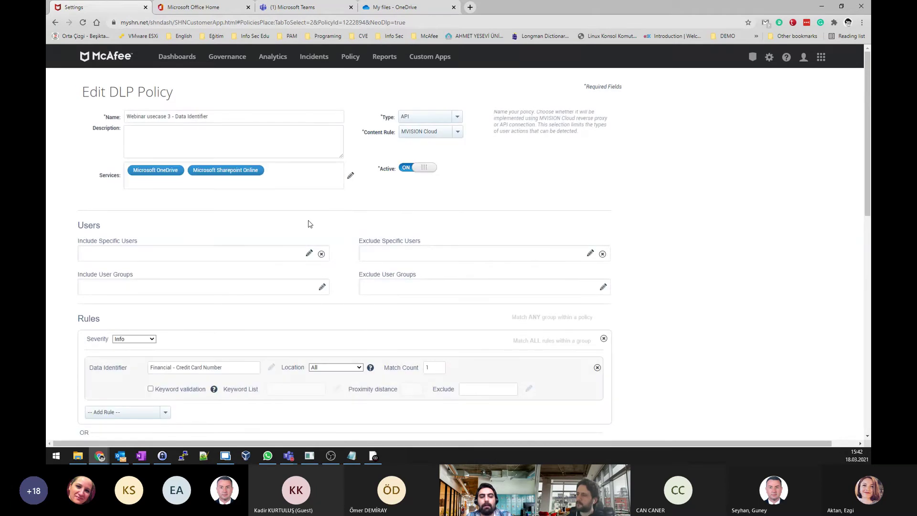
scroll(308, 224, down, 2)
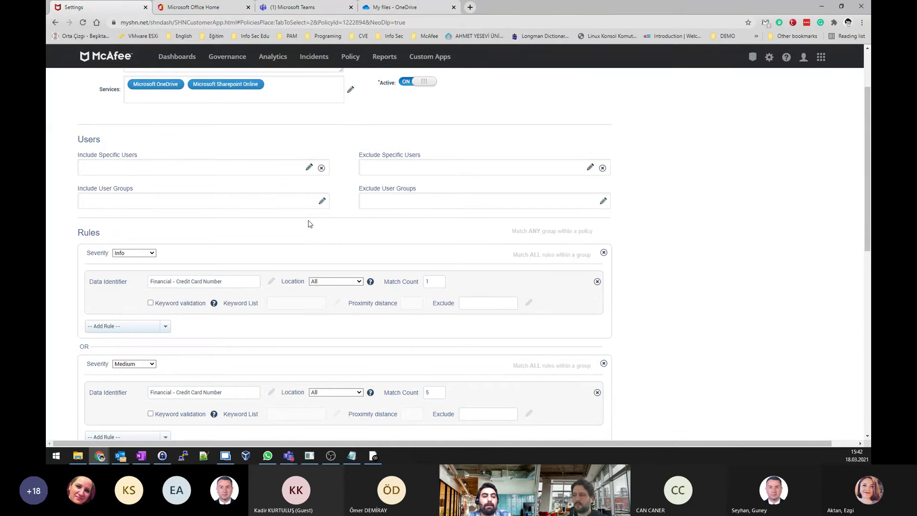
click(168, 327)
click(111, 357)
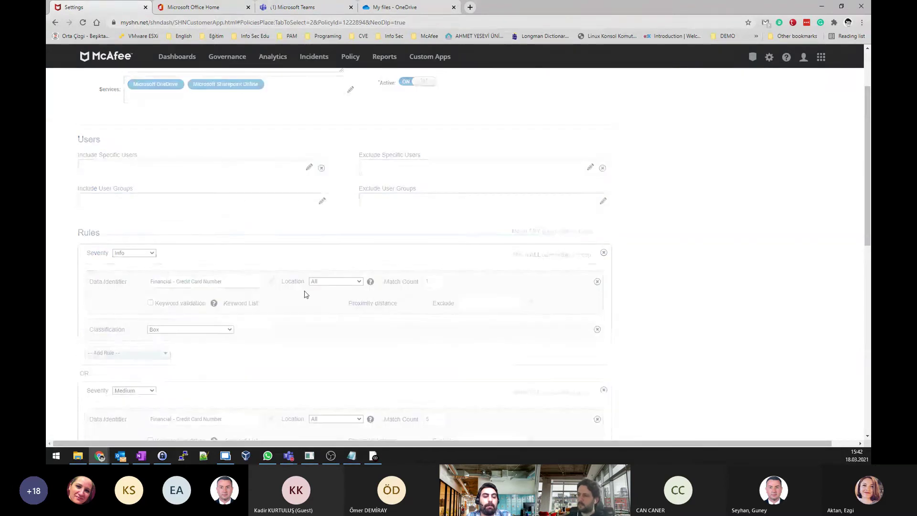
scroll(308, 294, down, 1)
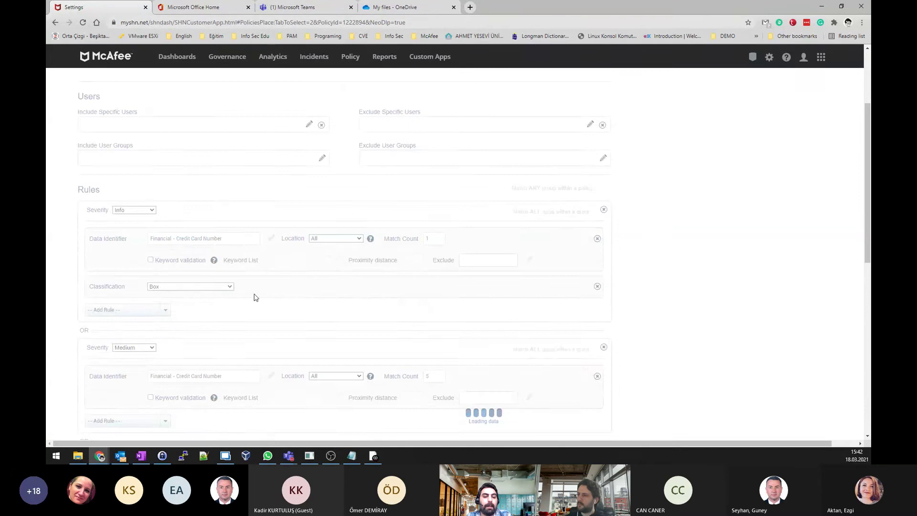
click(229, 286)
click(177, 299)
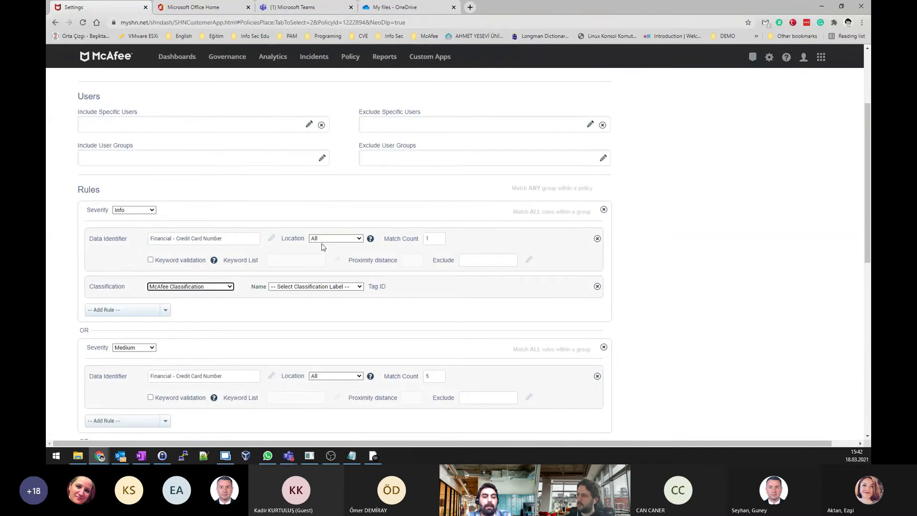
Step: Browse the McAfee classification labels available for the new rule, and close the list without choosing one
click(359, 286)
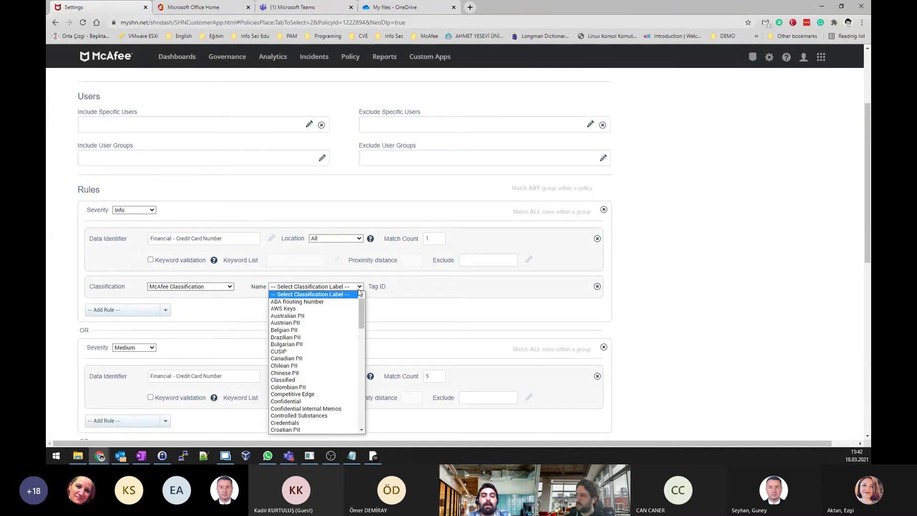
click(362, 430)
scroll(362, 430, down, 7)
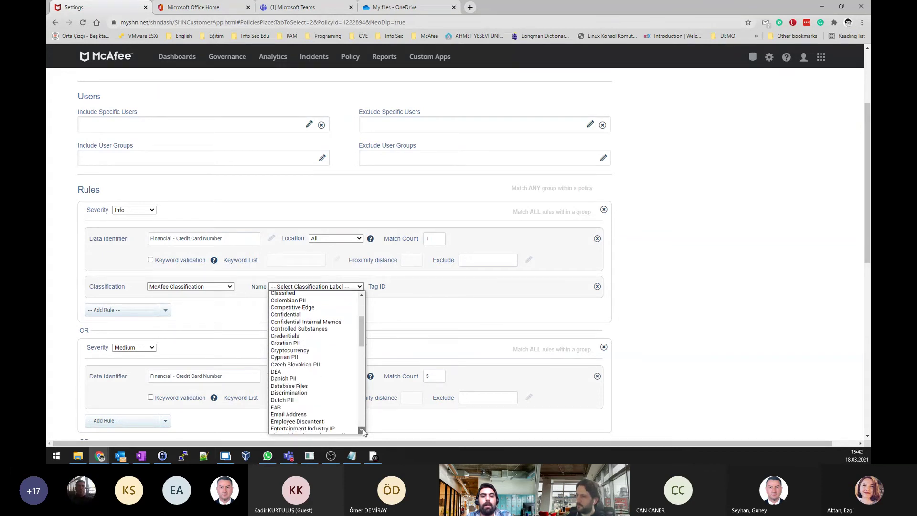
scroll(362, 431, down, 7)
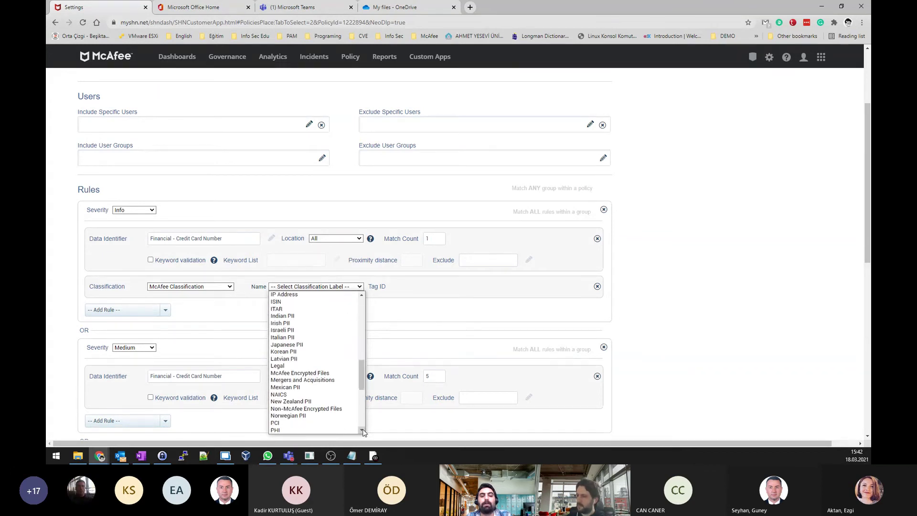
scroll(362, 431, down, 4)
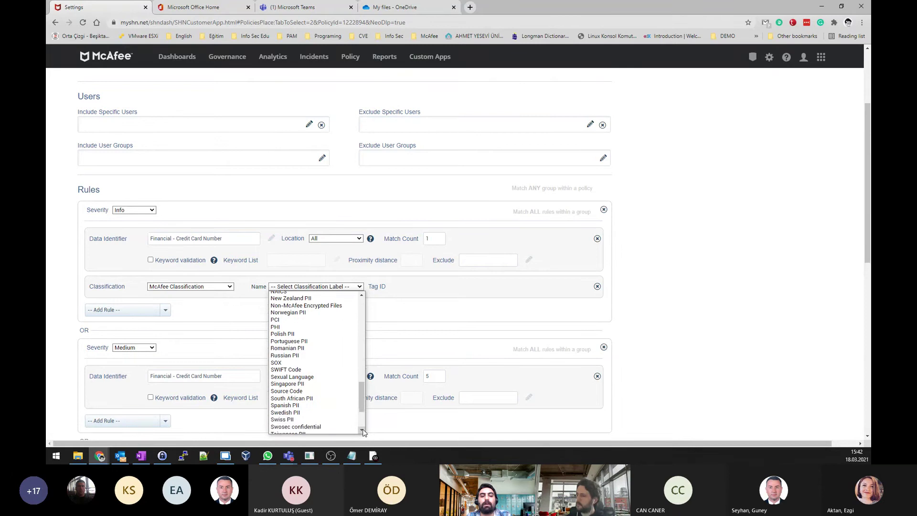
key(alt+Tab)
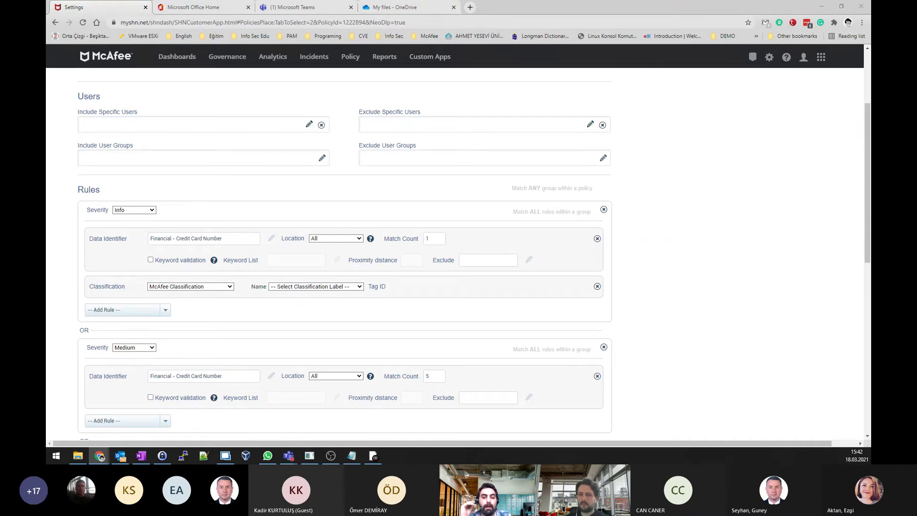
click(698, 242)
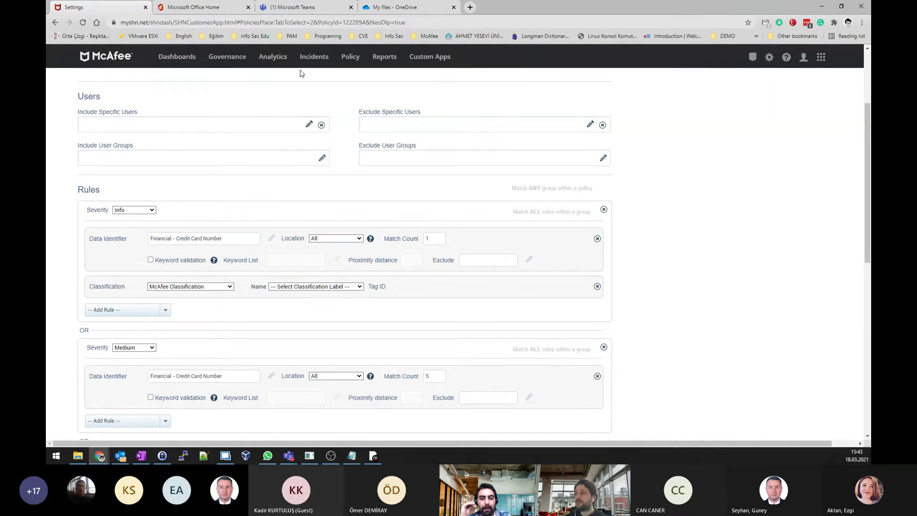
Step: Open the policy templates filtered by the Compliance/DLP policy type, and switch them to the list view
click(352, 57)
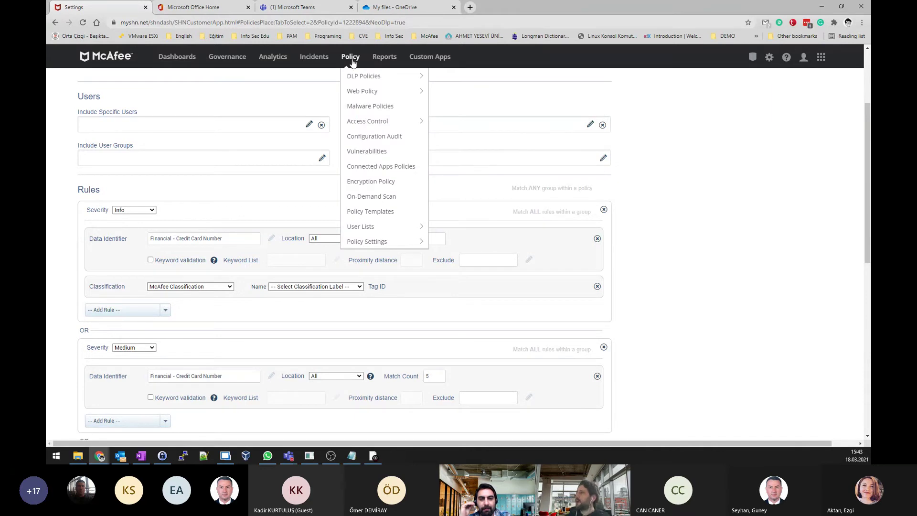
click(377, 216)
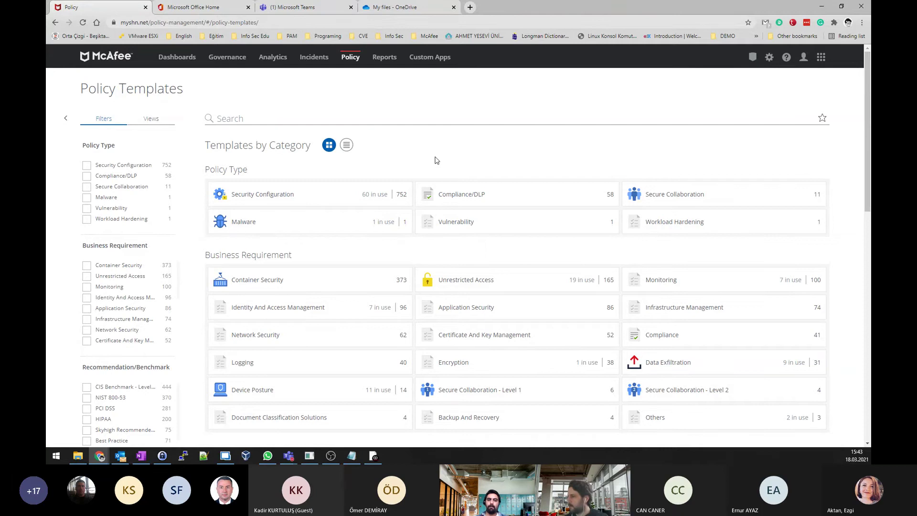
click(110, 178)
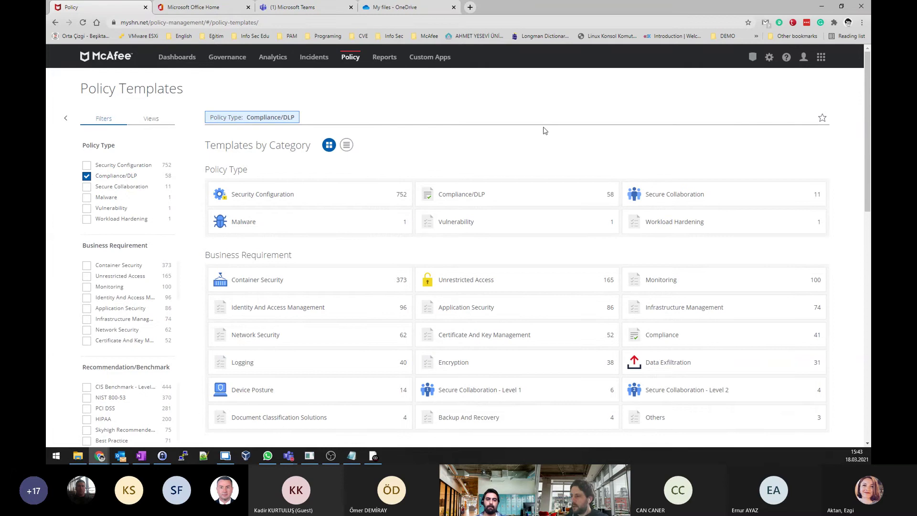
click(347, 146)
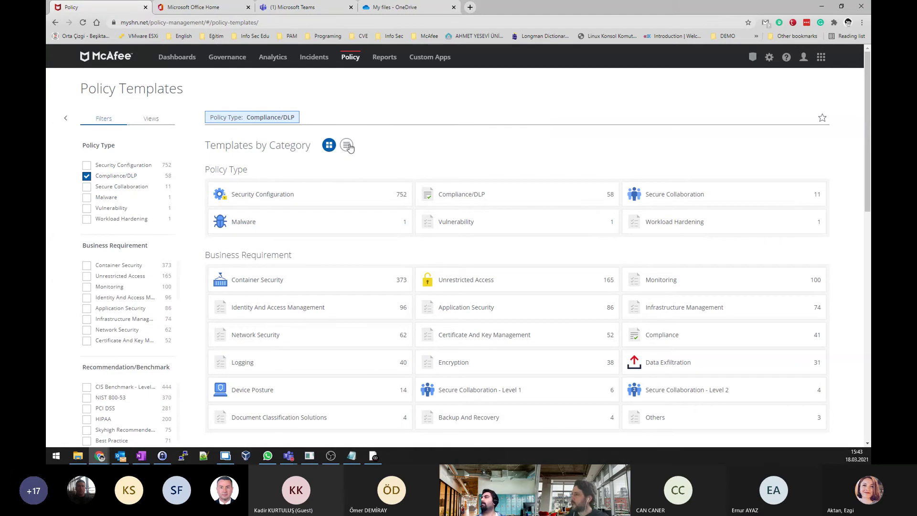
Step: Start a new DLP policy from the General Data Protection Regulations (Government Identification) template
scroll(399, 182, down, 1)
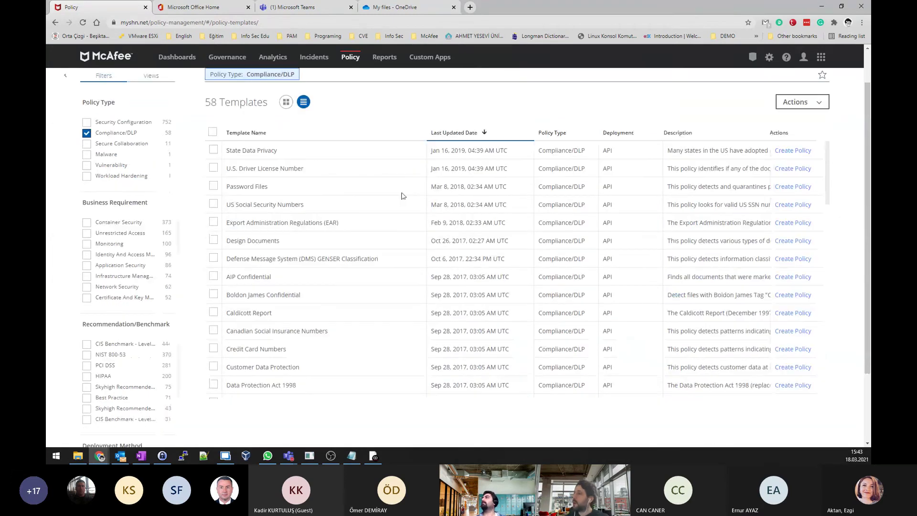
scroll(399, 230, down, 5)
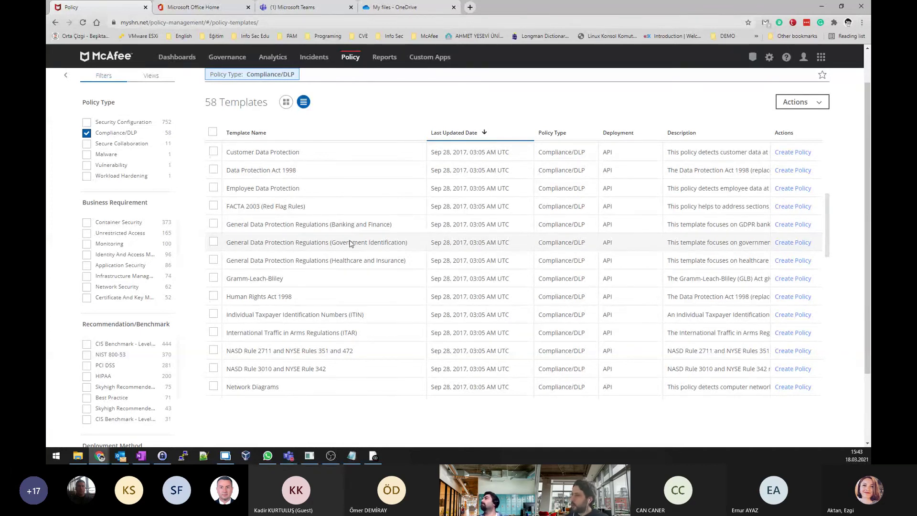
click(794, 243)
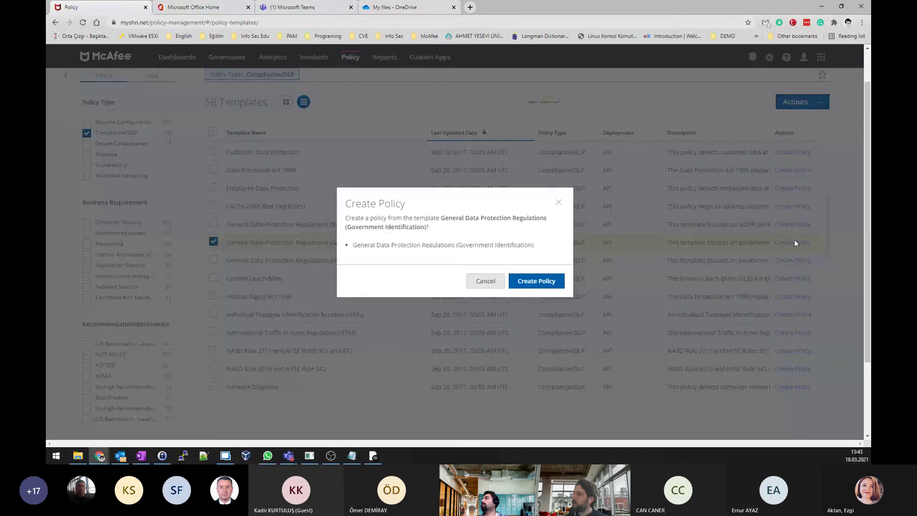
click(562, 285)
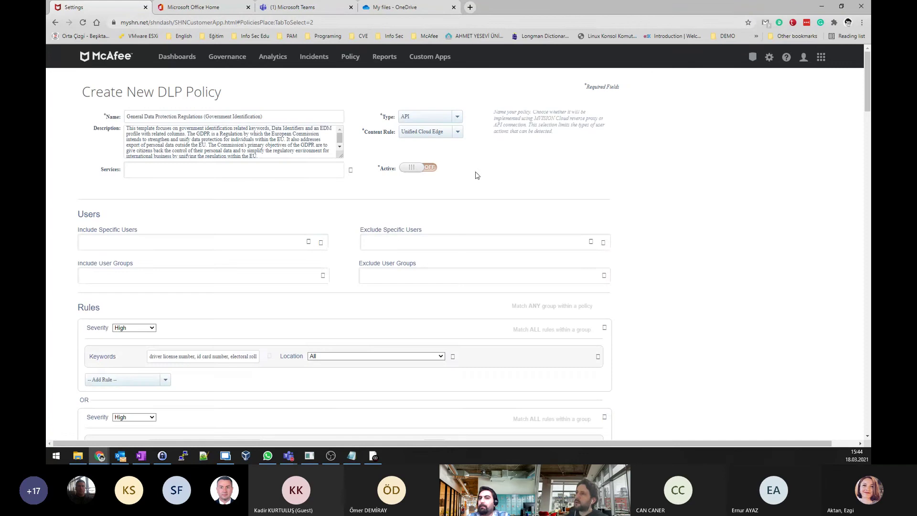
Step: Review the template's prefilled keyword and data identifier rules, the collaboration exception and the response in the new DLP policy
scroll(542, 183, down, 1)
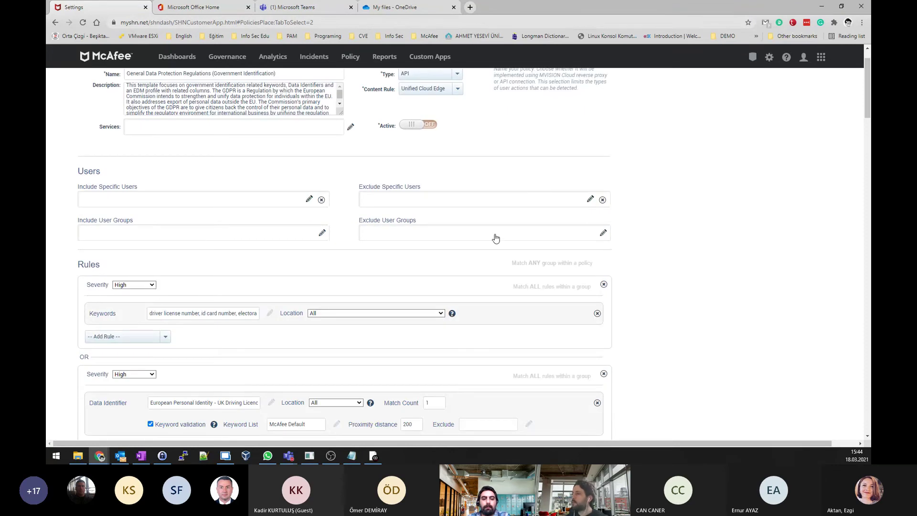
scroll(494, 237, down, 5)
scroll(495, 239, down, 10)
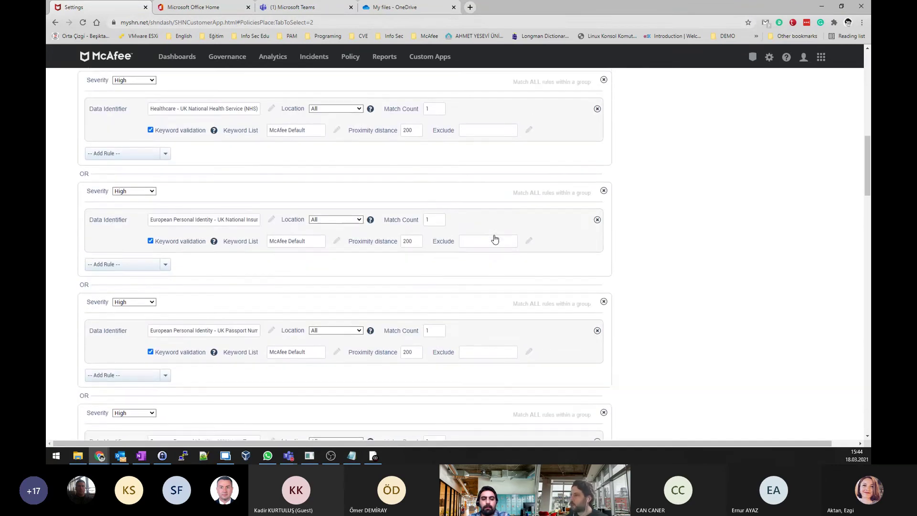
scroll(495, 239, down, 8)
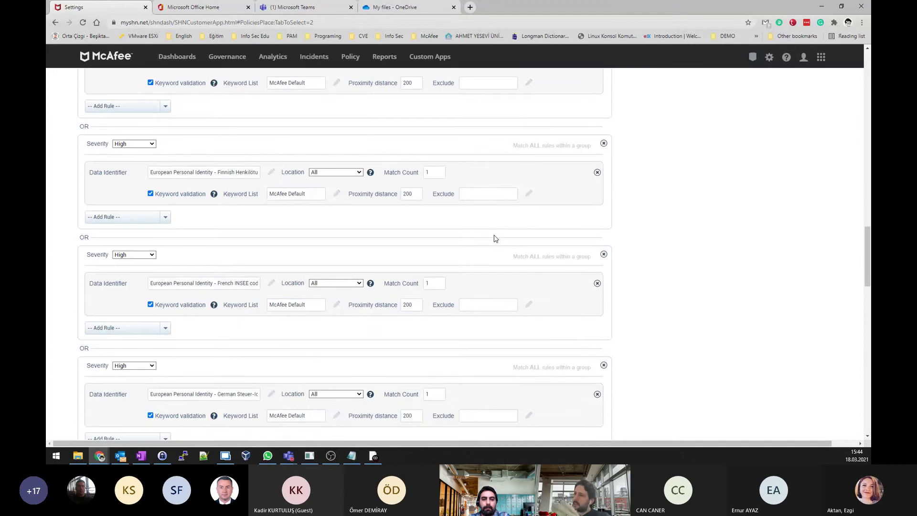
scroll(495, 238, down, 8)
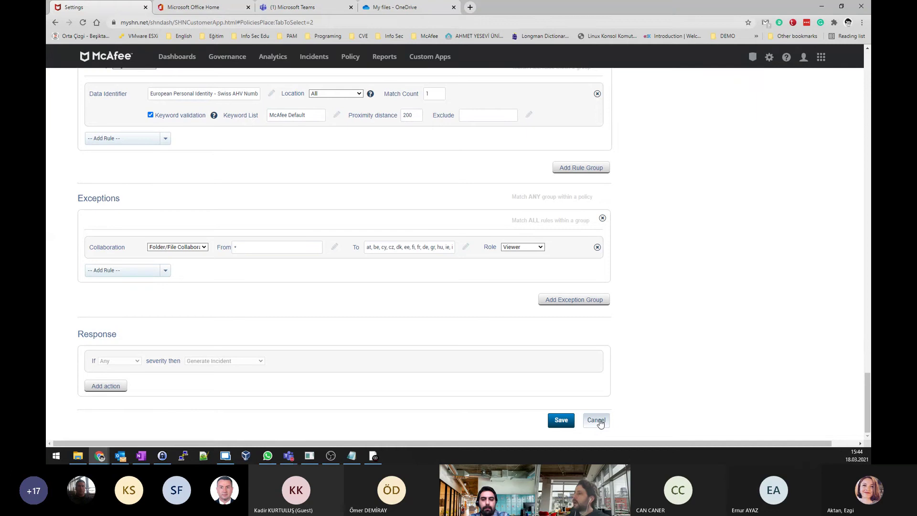
Step: Leave the new DLP policy unsaved and open the Policy Incidents list
click(357, 56)
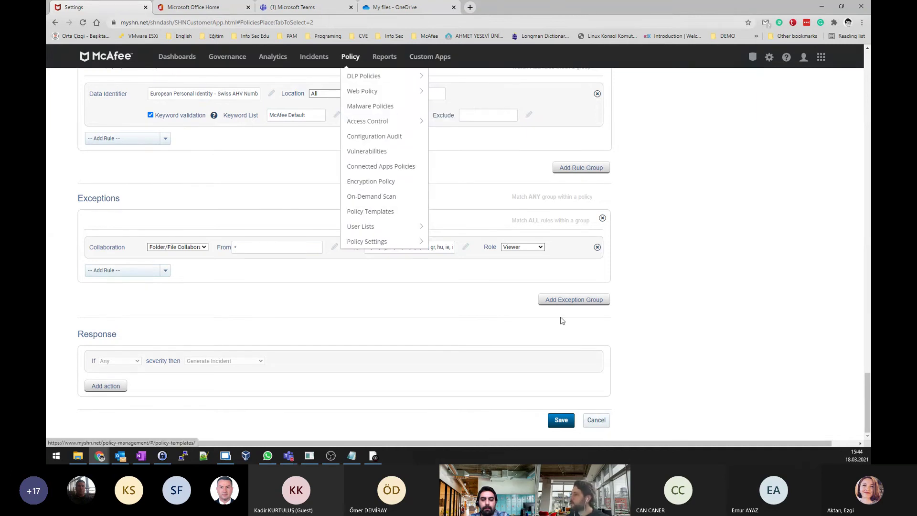
click(314, 57)
mouse_move(323, 96)
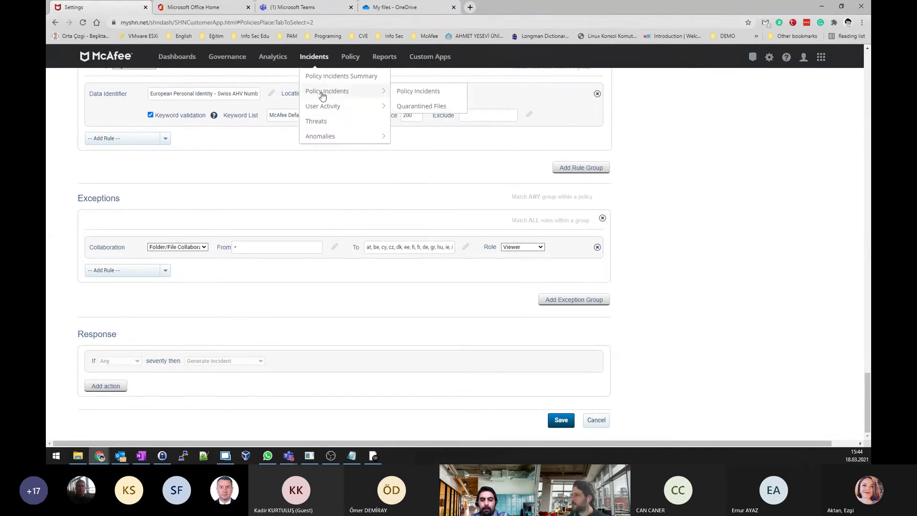
click(404, 92)
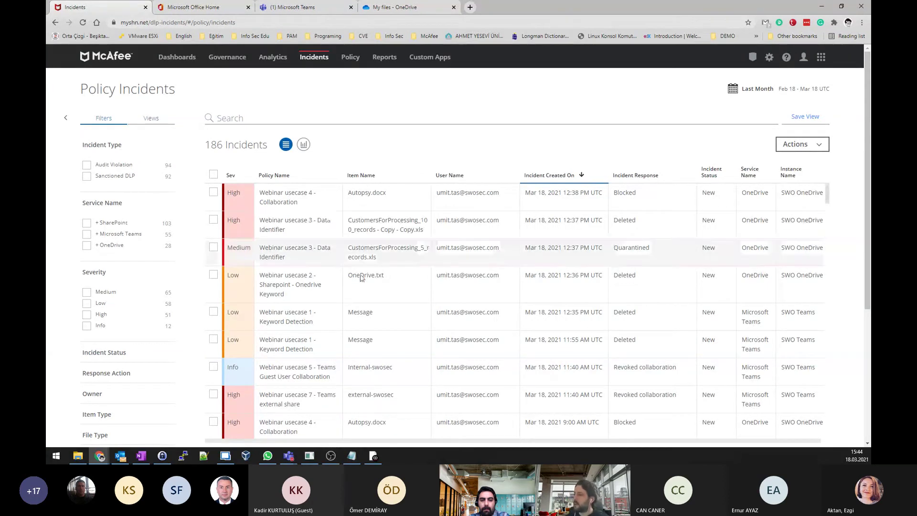
Step: Inspect the details of the 11:55 AM and 12:35 PM Webinar usecase 1 - Keyword Detection message incidents
click(319, 347)
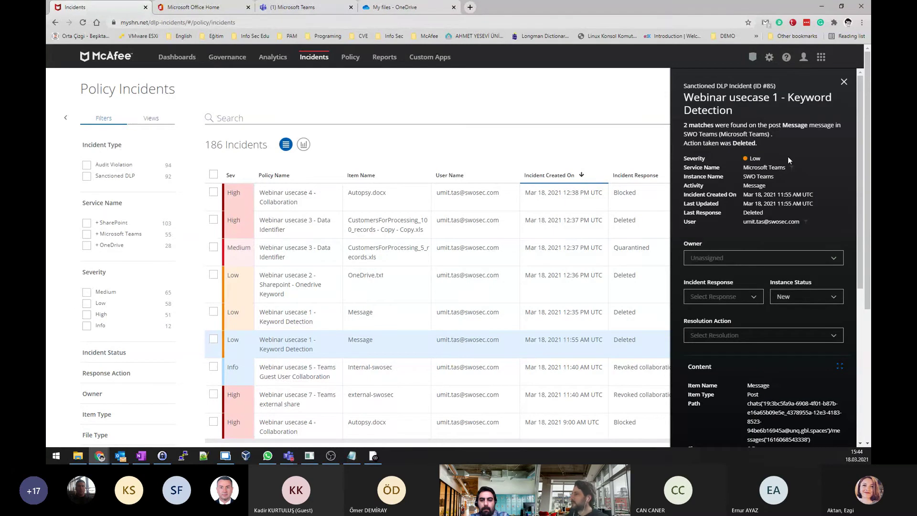
scroll(787, 156, down, 1)
scroll(788, 156, up, 1)
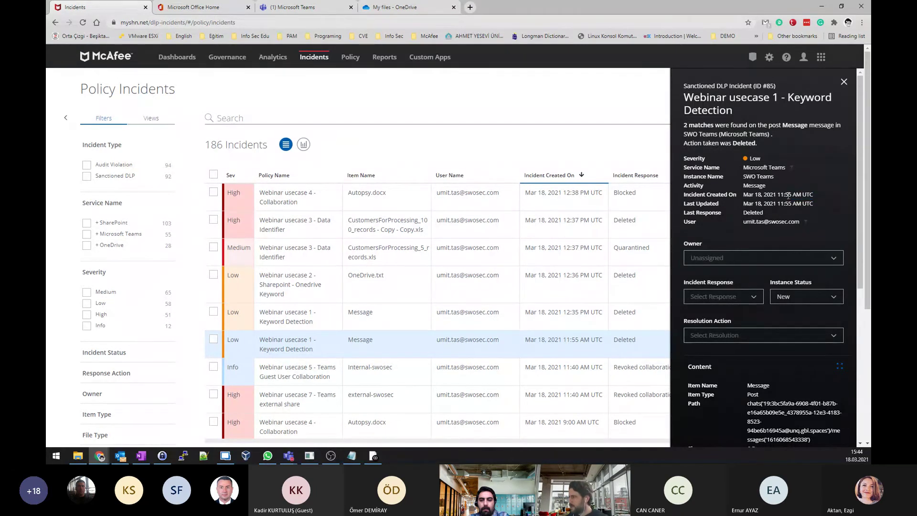
scroll(821, 191, down, 1)
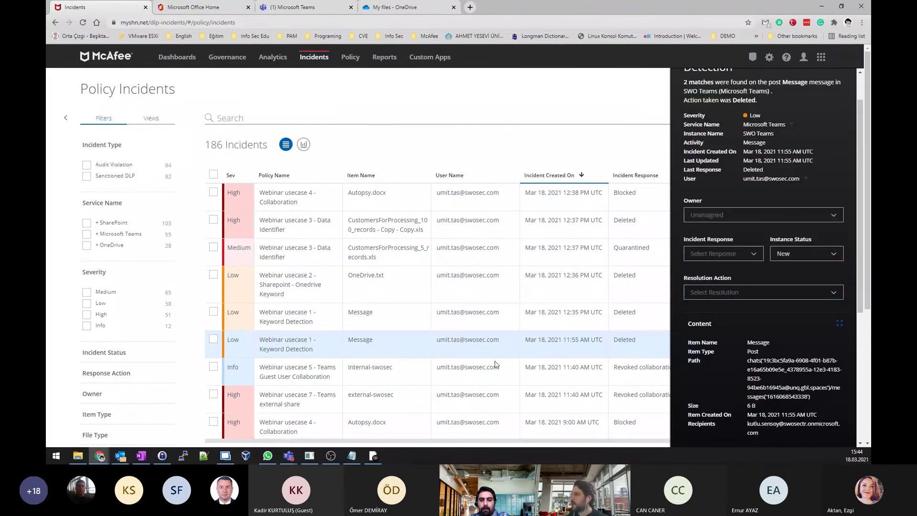
click(461, 325)
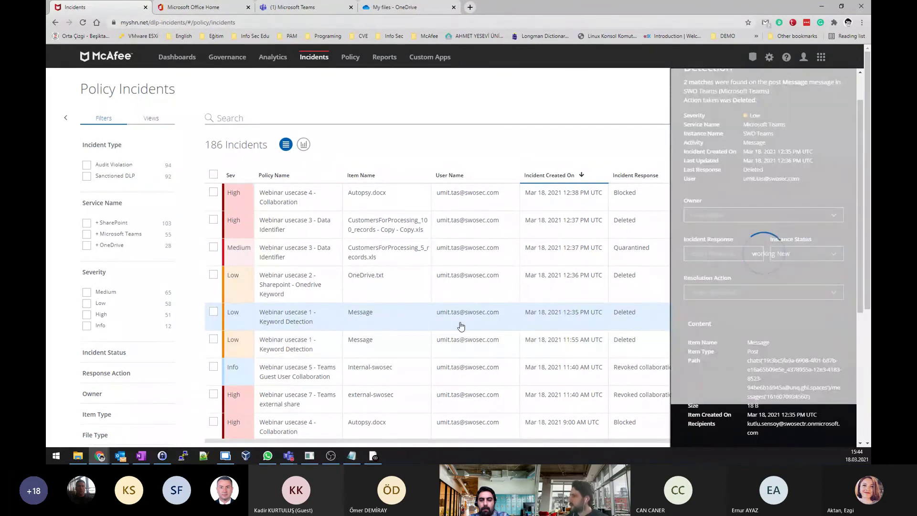
scroll(841, 186, down, 1)
scroll(841, 187, down, 1)
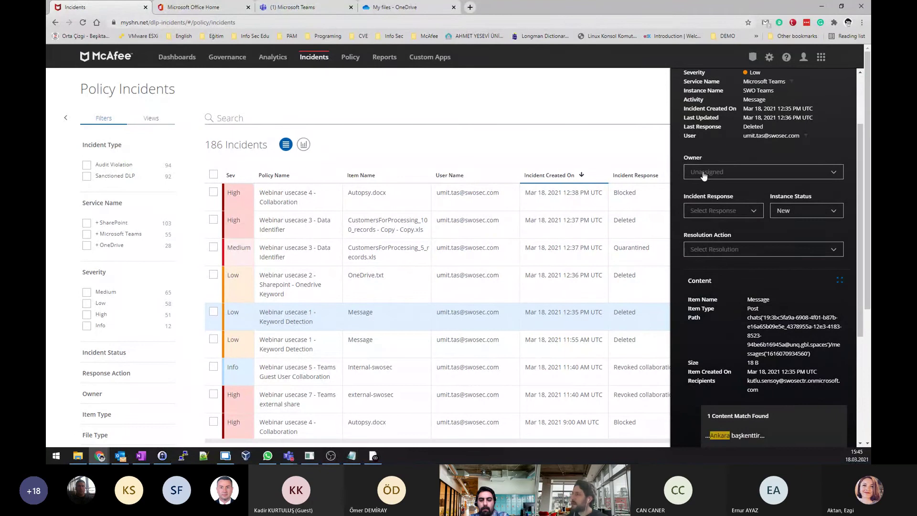
Step: Filter the incidents by the user of the 12:35 PM Keyword Detection incident
click(704, 173)
click(807, 136)
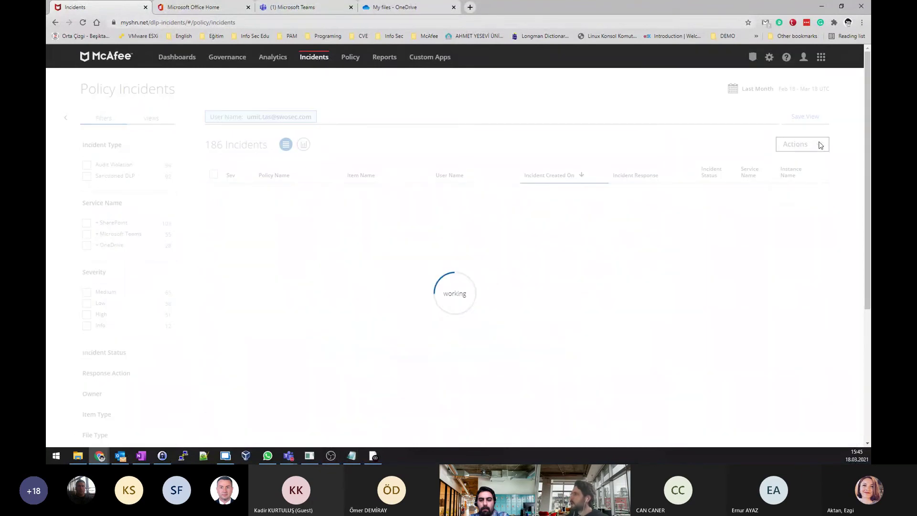
mouse_move(312, 58)
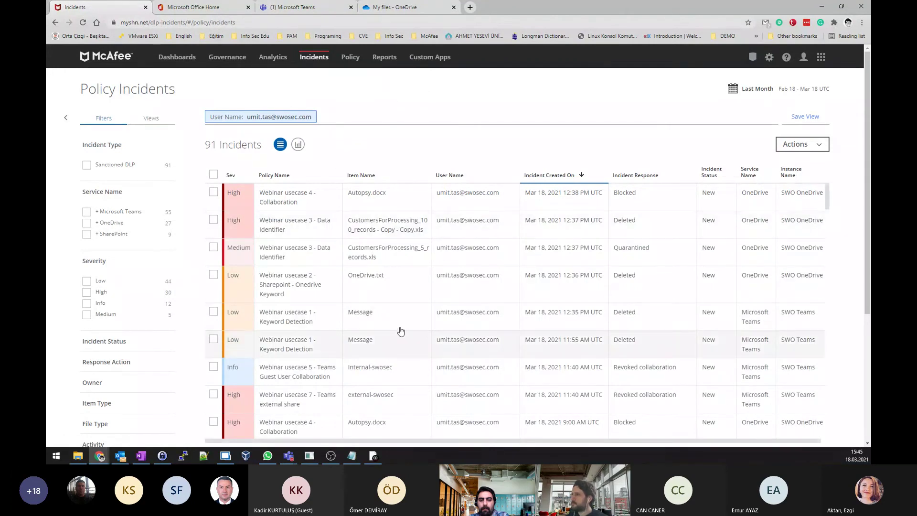
scroll(400, 328, down, 1)
scroll(276, 340, up, 1)
Step: Reopen the 12:35 PM Keyword Detection incident and check its available incident responses without choosing one
click(297, 318)
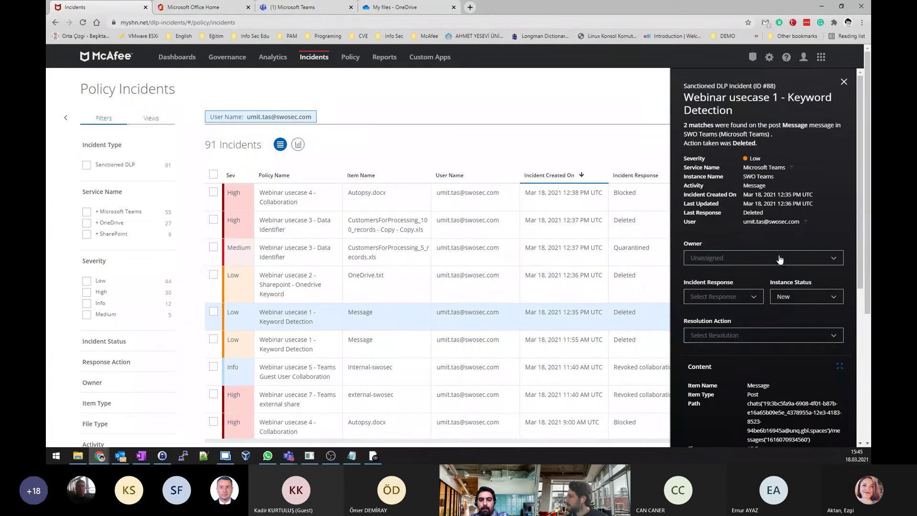
click(736, 296)
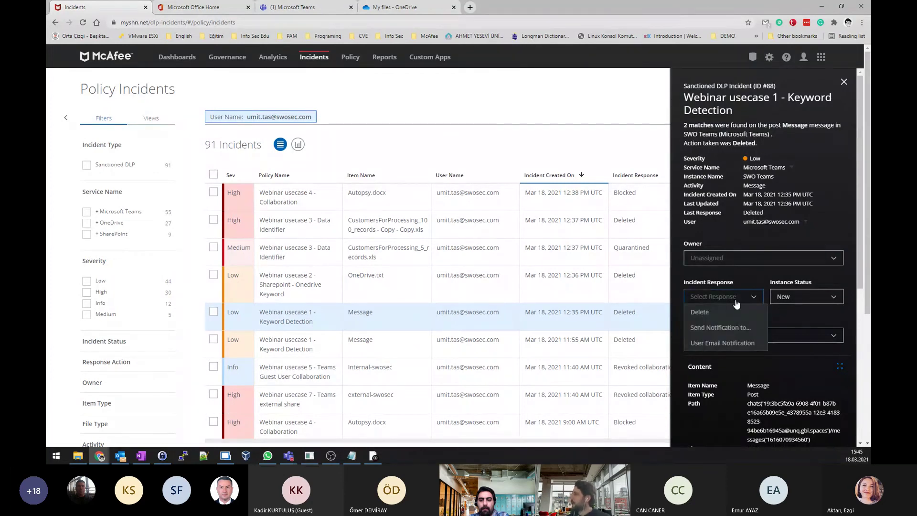
scroll(800, 285, down, 1)
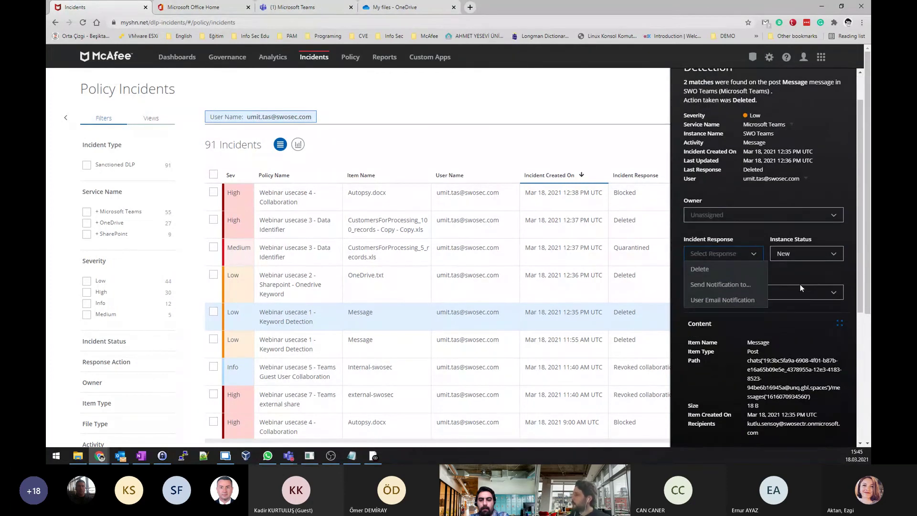
click(783, 331)
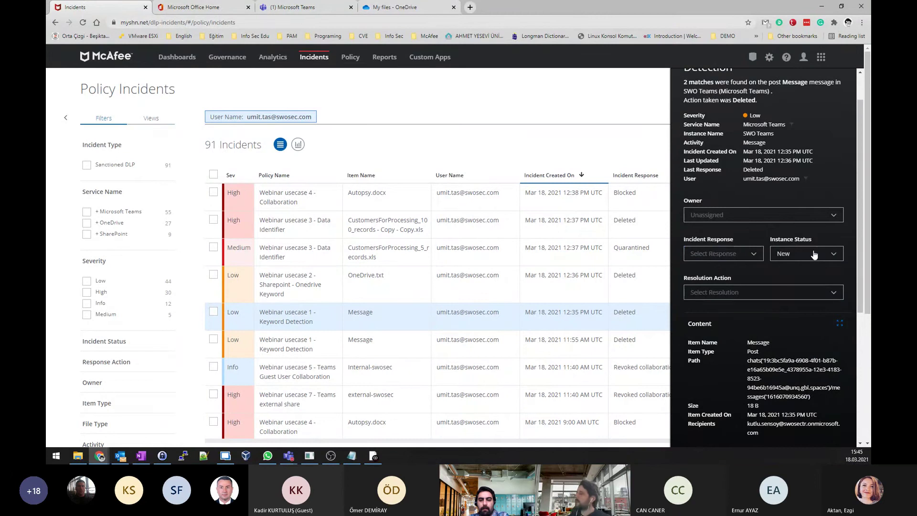
scroll(766, 220, down, 2)
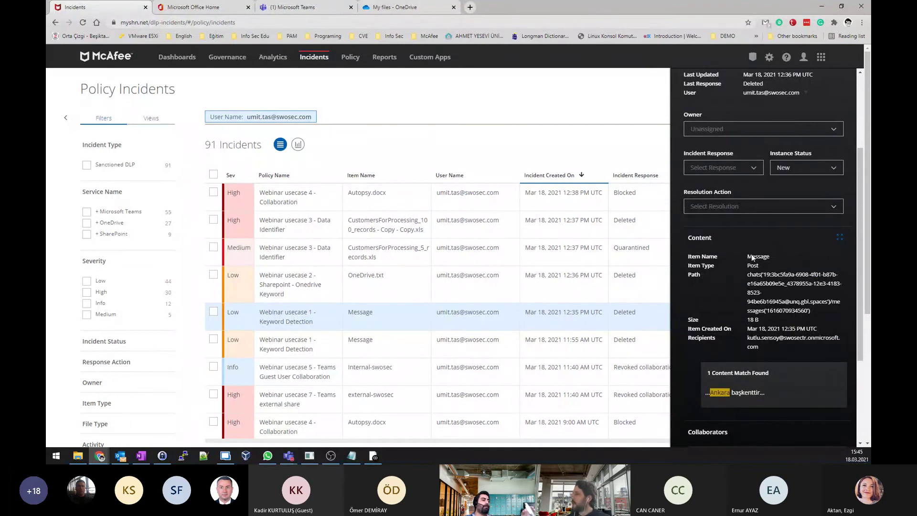
Step: Expand the incident's item details, view the message's content matches, and close the details
click(840, 237)
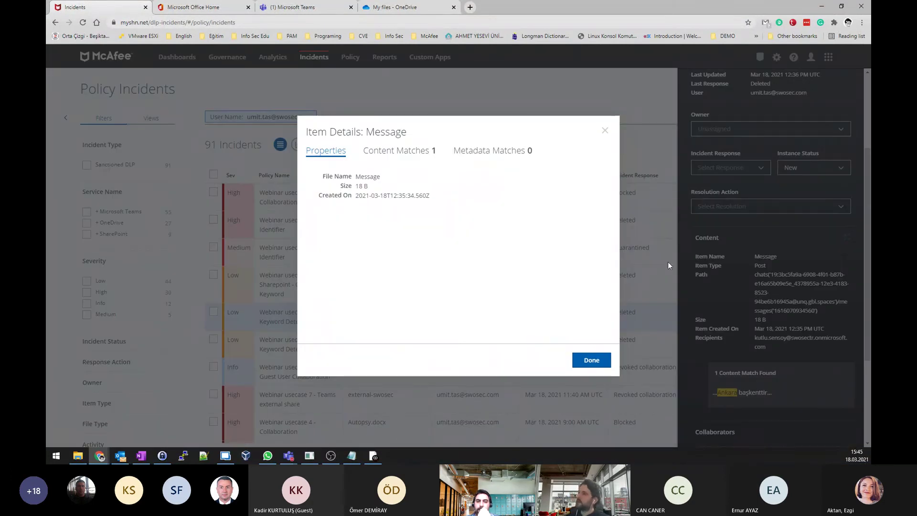
click(395, 149)
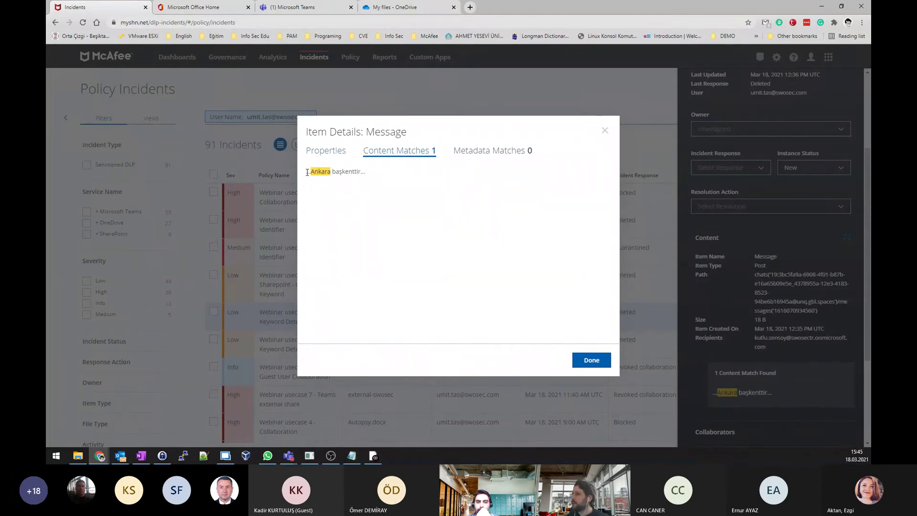
drag(307, 172, 382, 165)
click(377, 172)
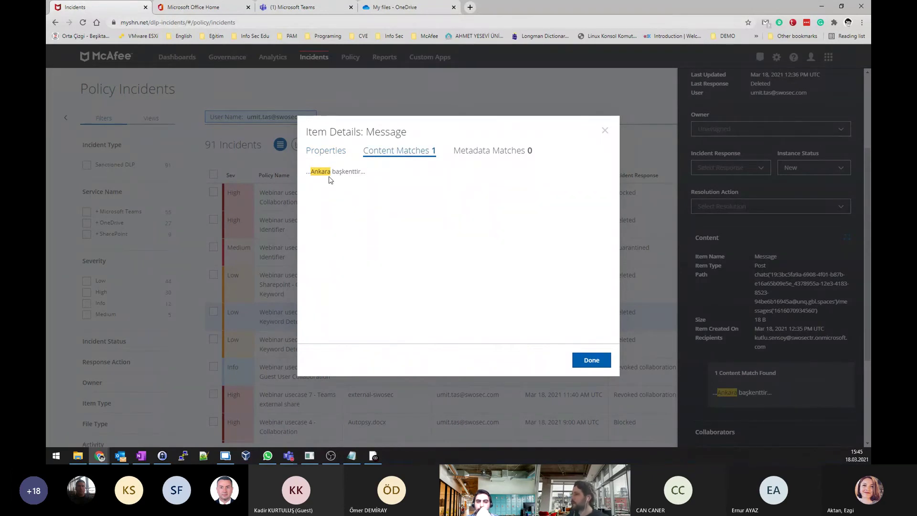
click(592, 359)
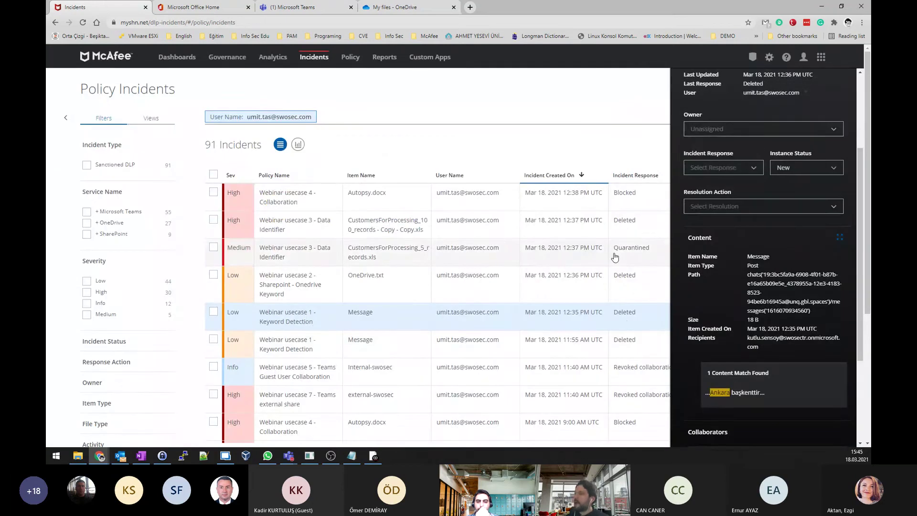
Step: Examine the Webinar usecase 3 - Data Identifier incident for CustomersForProcessing_5_records.xls, including its last response, MITRE matrix and content details
click(317, 257)
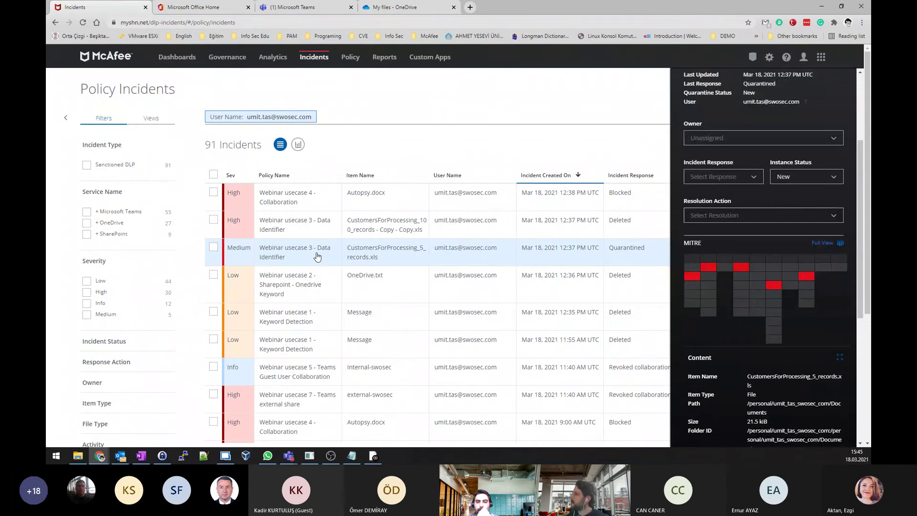
scroll(790, 111, up, 3)
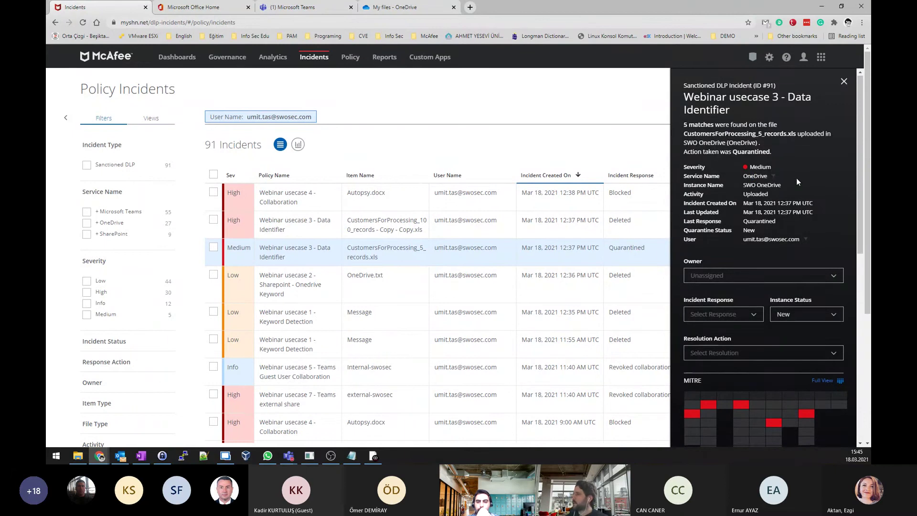
scroll(796, 178, down, 1)
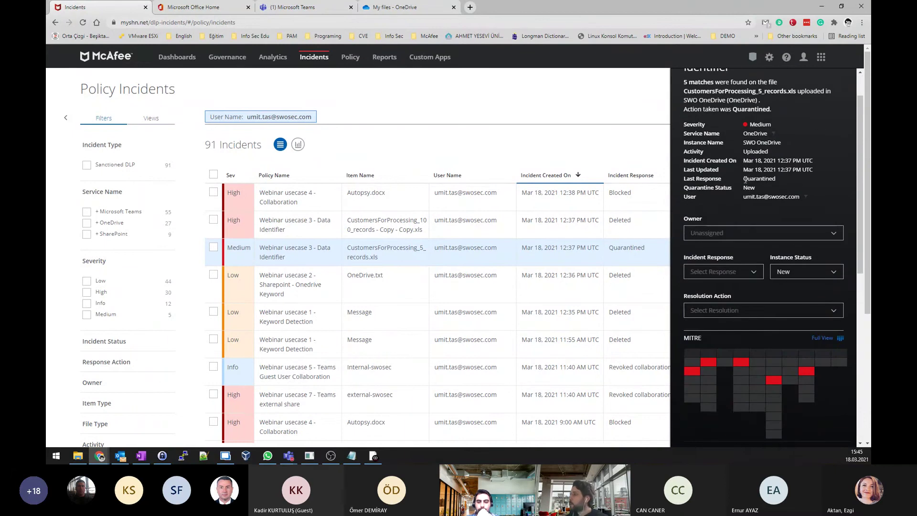
click(779, 180)
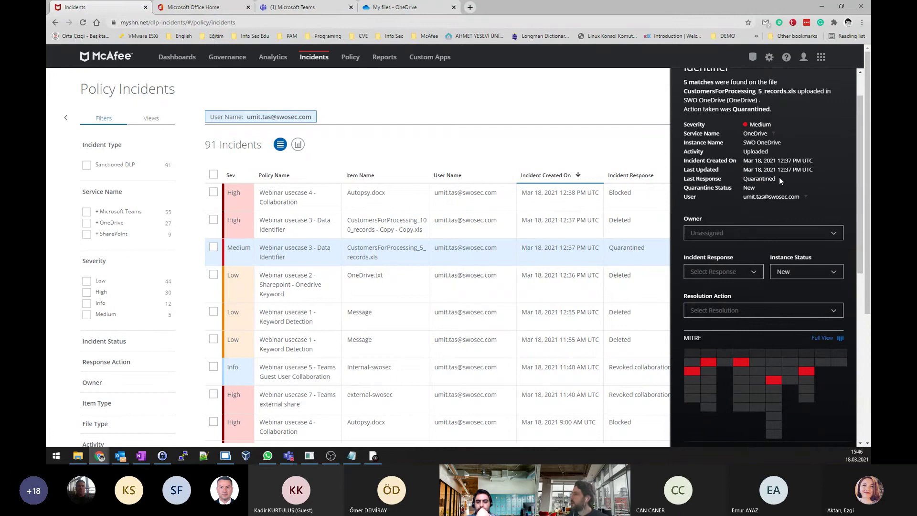
double_click(760, 179)
click(784, 174)
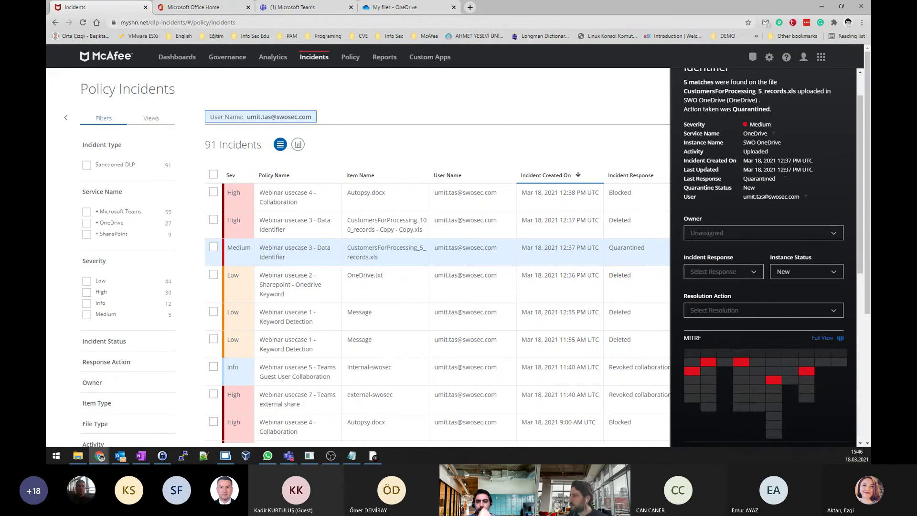
scroll(763, 140, down, 1)
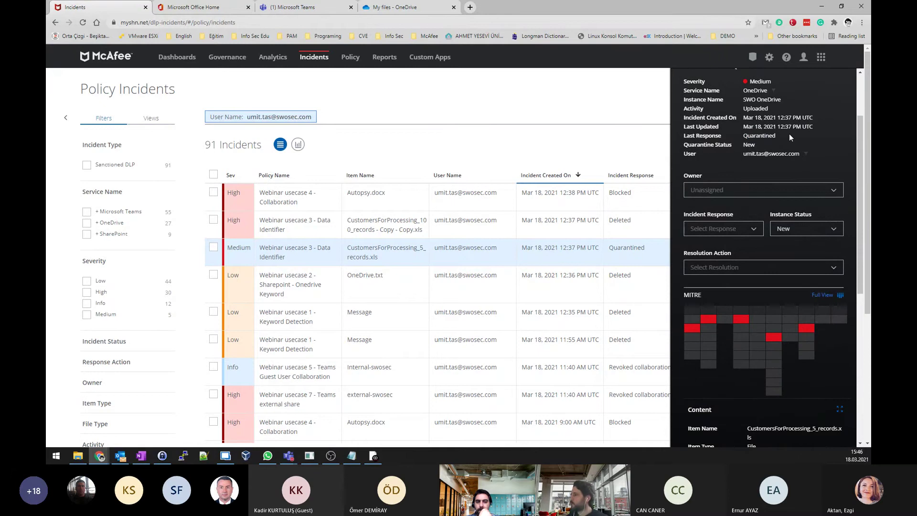
scroll(789, 134, down, 1)
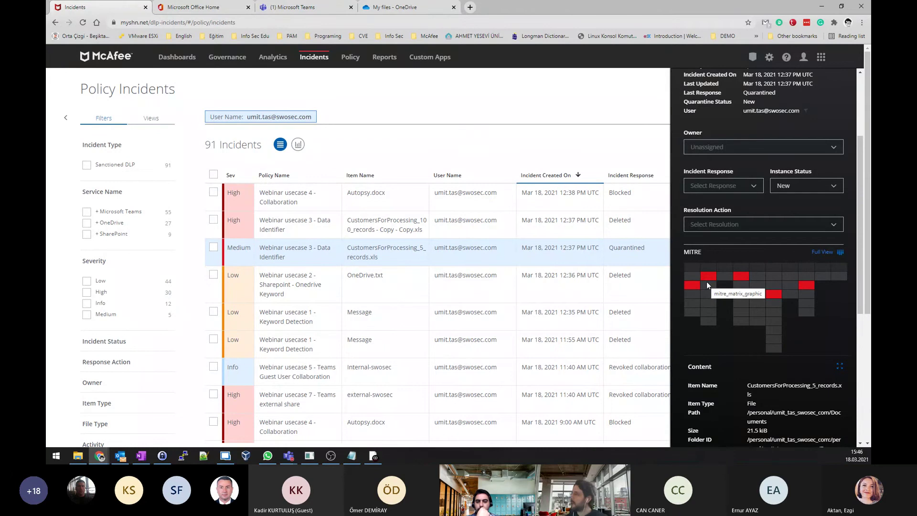
scroll(823, 274, down, 2)
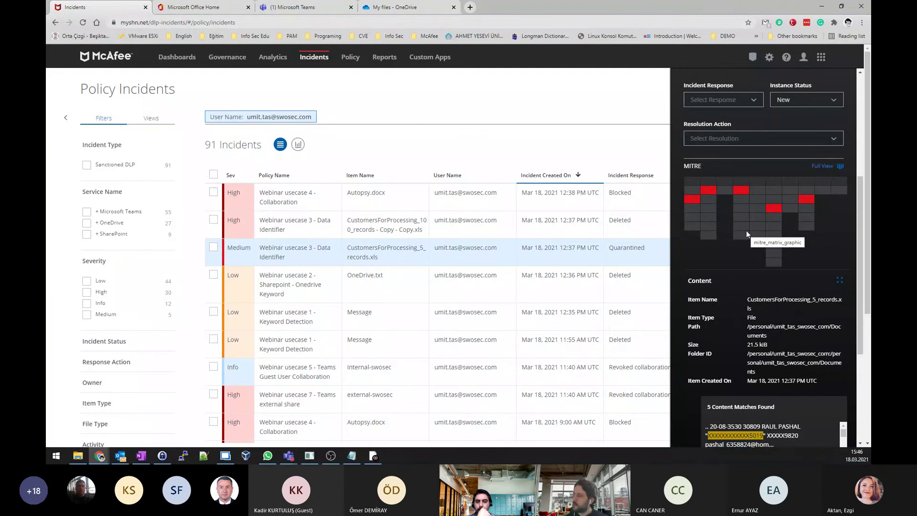
Step: Expand the item details of CustomersForProcessing_5_records.xls, review the masked values in its content matches, and close the details
scroll(800, 262, down, 2)
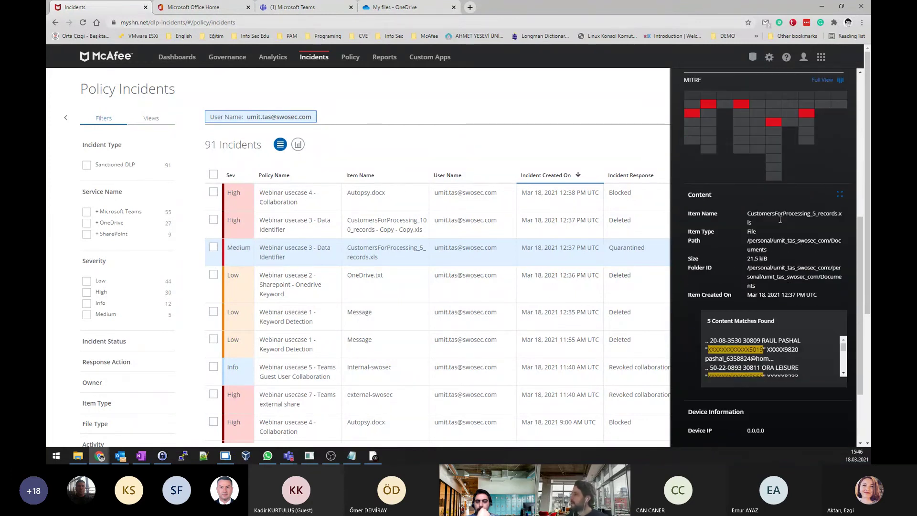
click(839, 196)
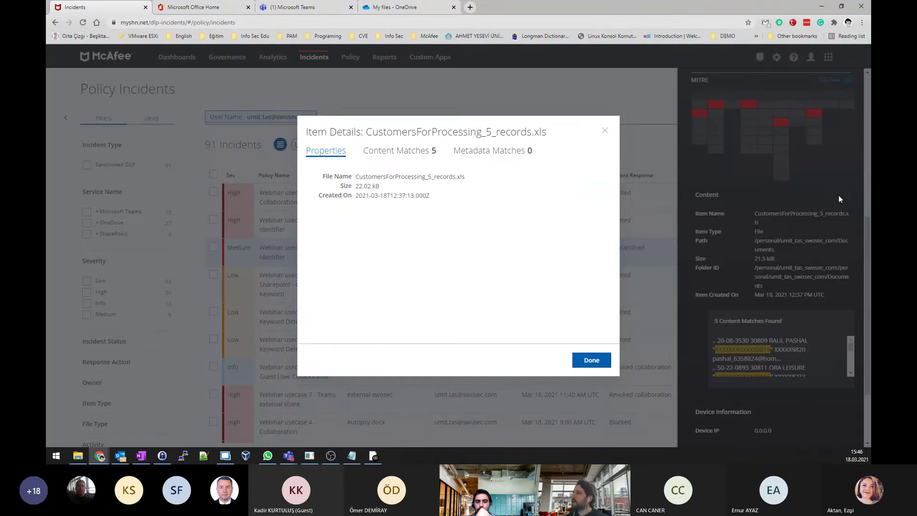
click(389, 151)
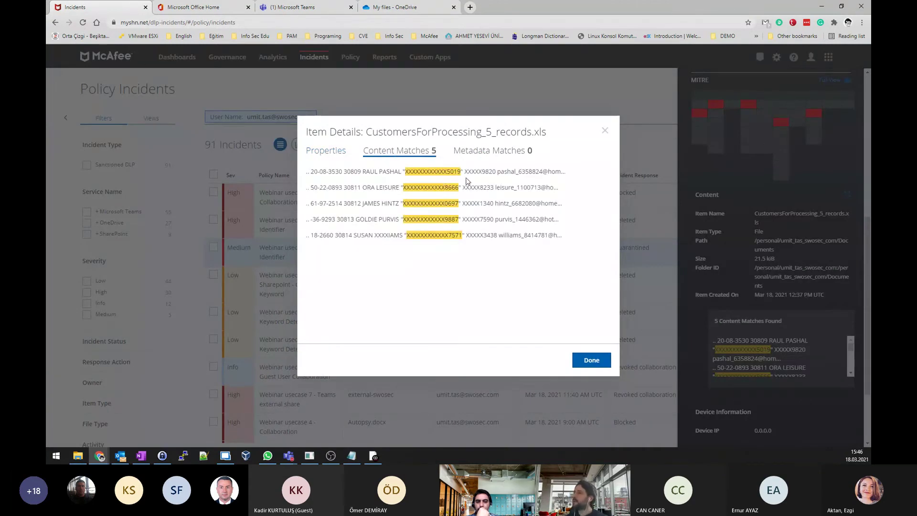
drag(405, 172, 446, 172)
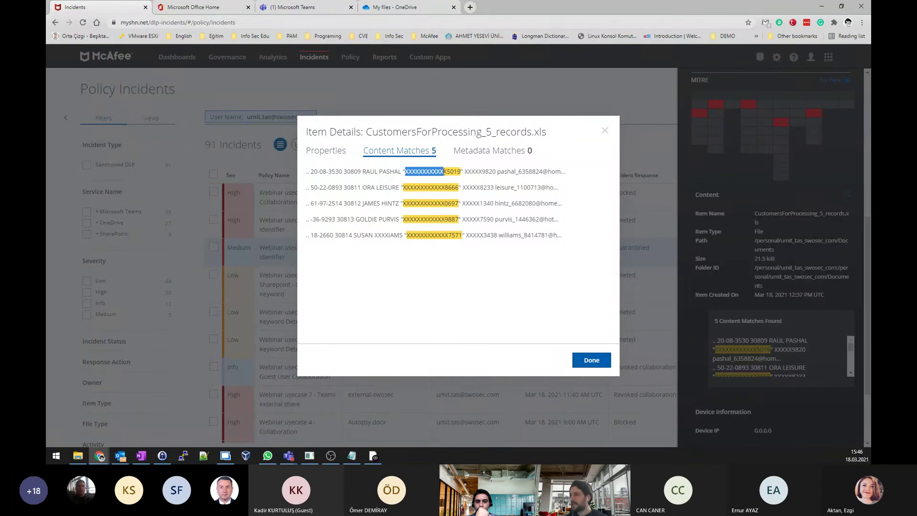
click(457, 175)
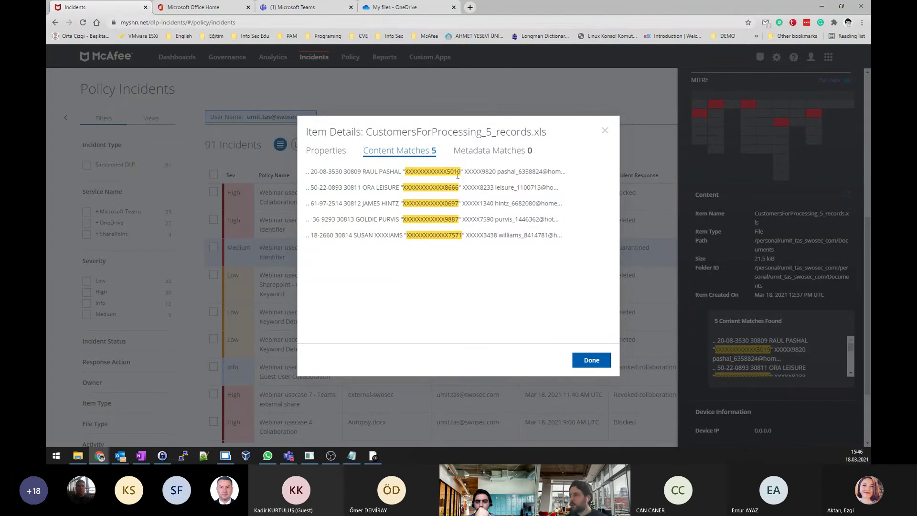
click(591, 367)
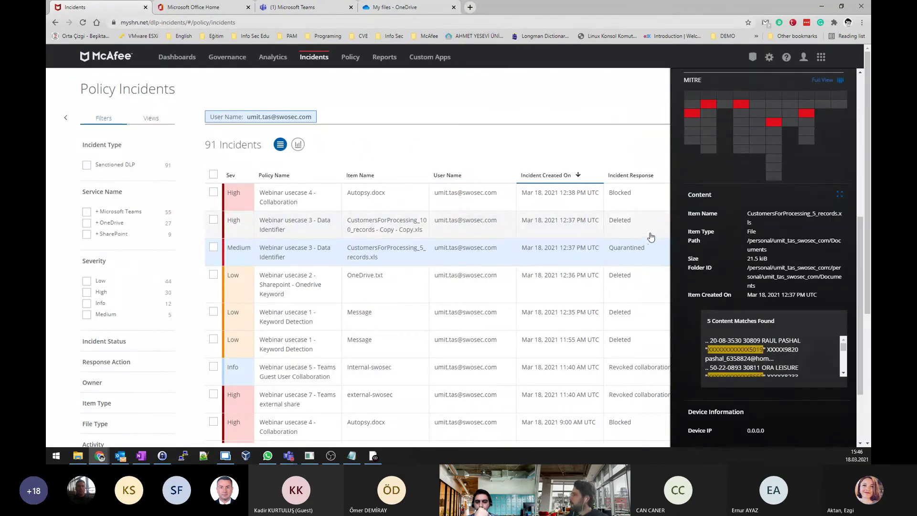
Step: Open the MITRE Dashboard and look over the cloud ATT&CK matrix of detected techniques
scroll(801, 209, up, 3)
mouse_move(176, 58)
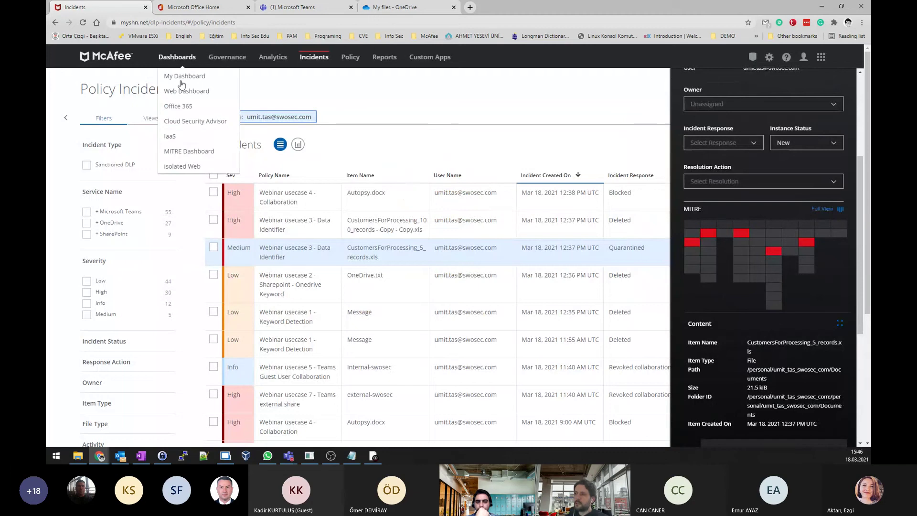
click(168, 154)
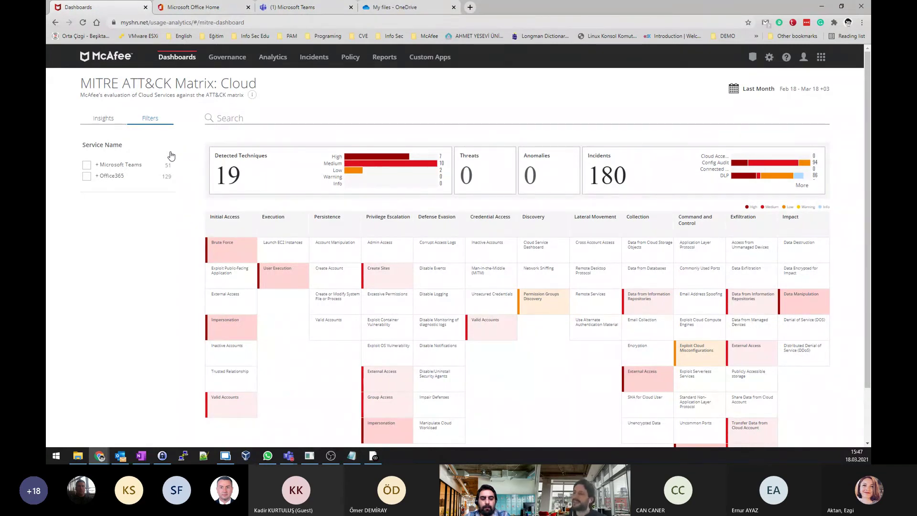
scroll(171, 156, down, 2)
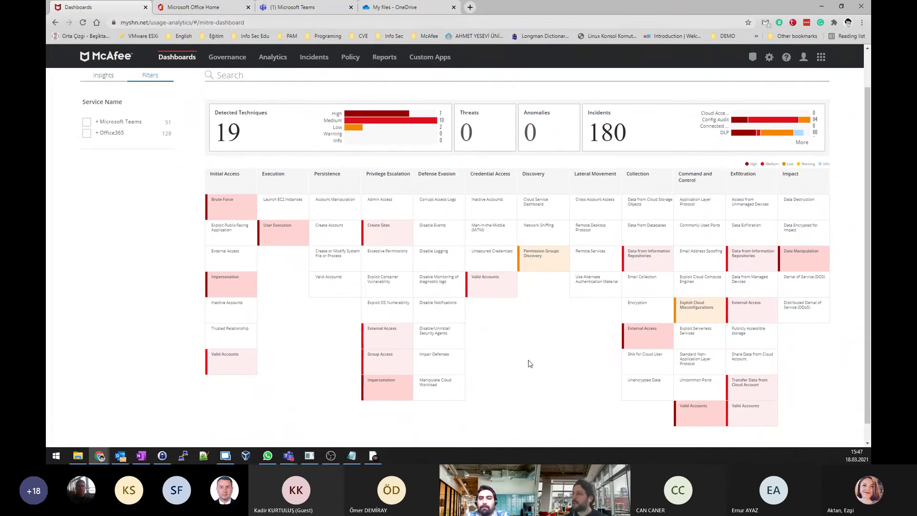
Step: Inspect the Group Access technique under Privilege Escalation, showing all its recommended actions and its list of affected resources
click(389, 368)
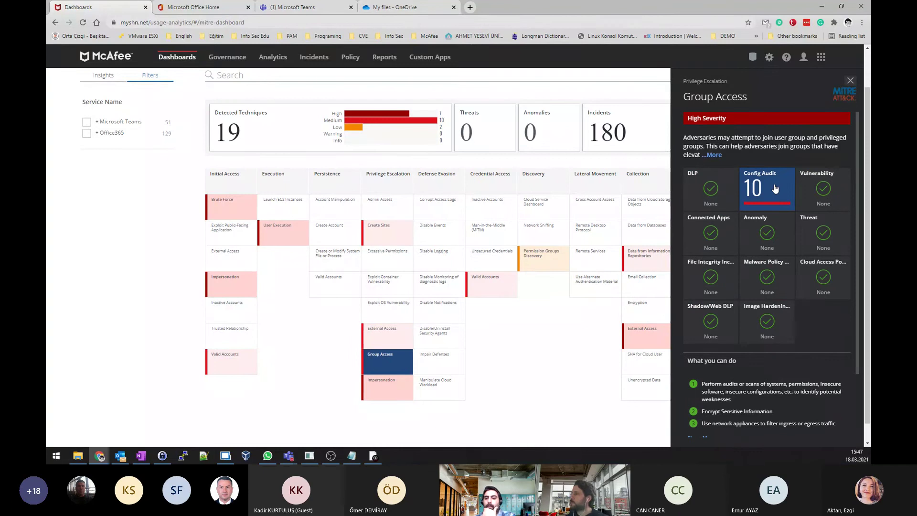
scroll(769, 206, down, 3)
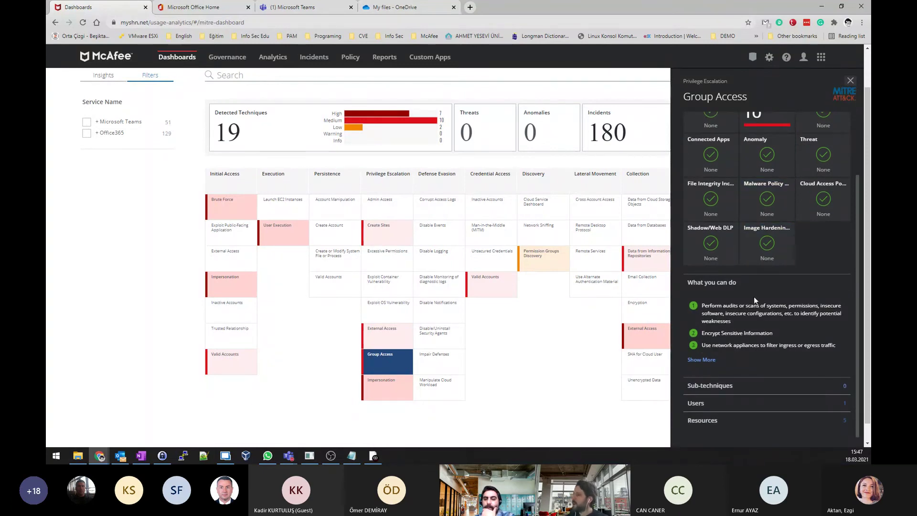
click(707, 362)
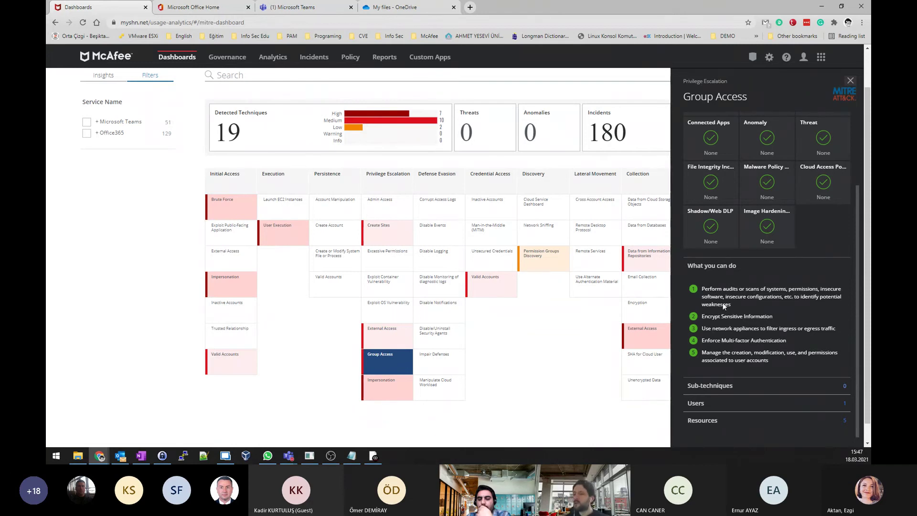
click(704, 422)
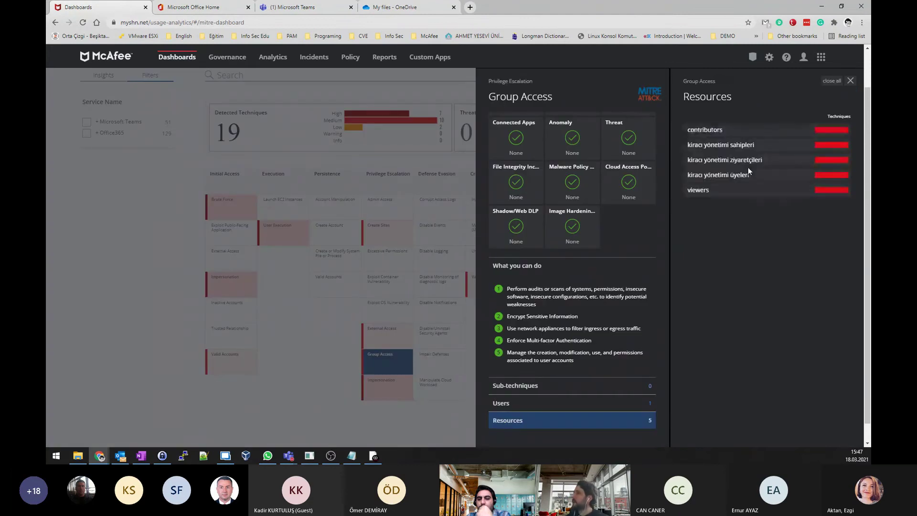
drag(691, 130, 753, 200)
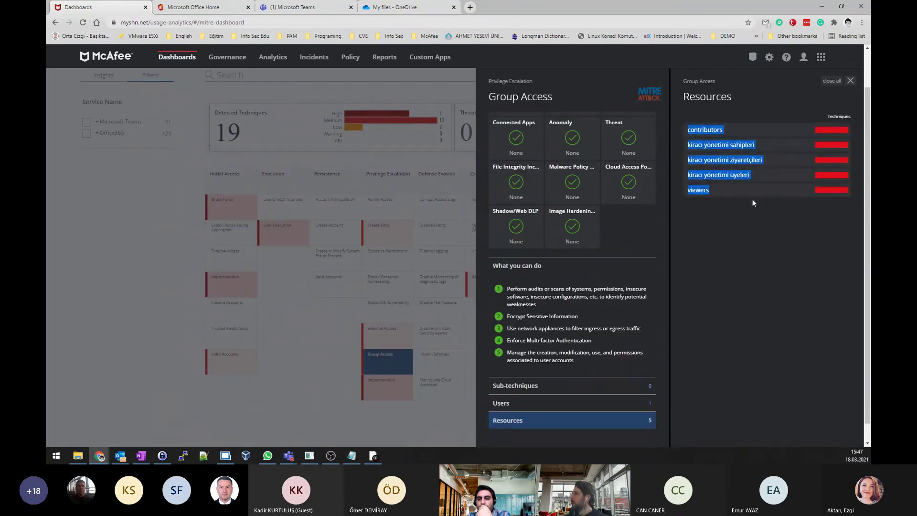